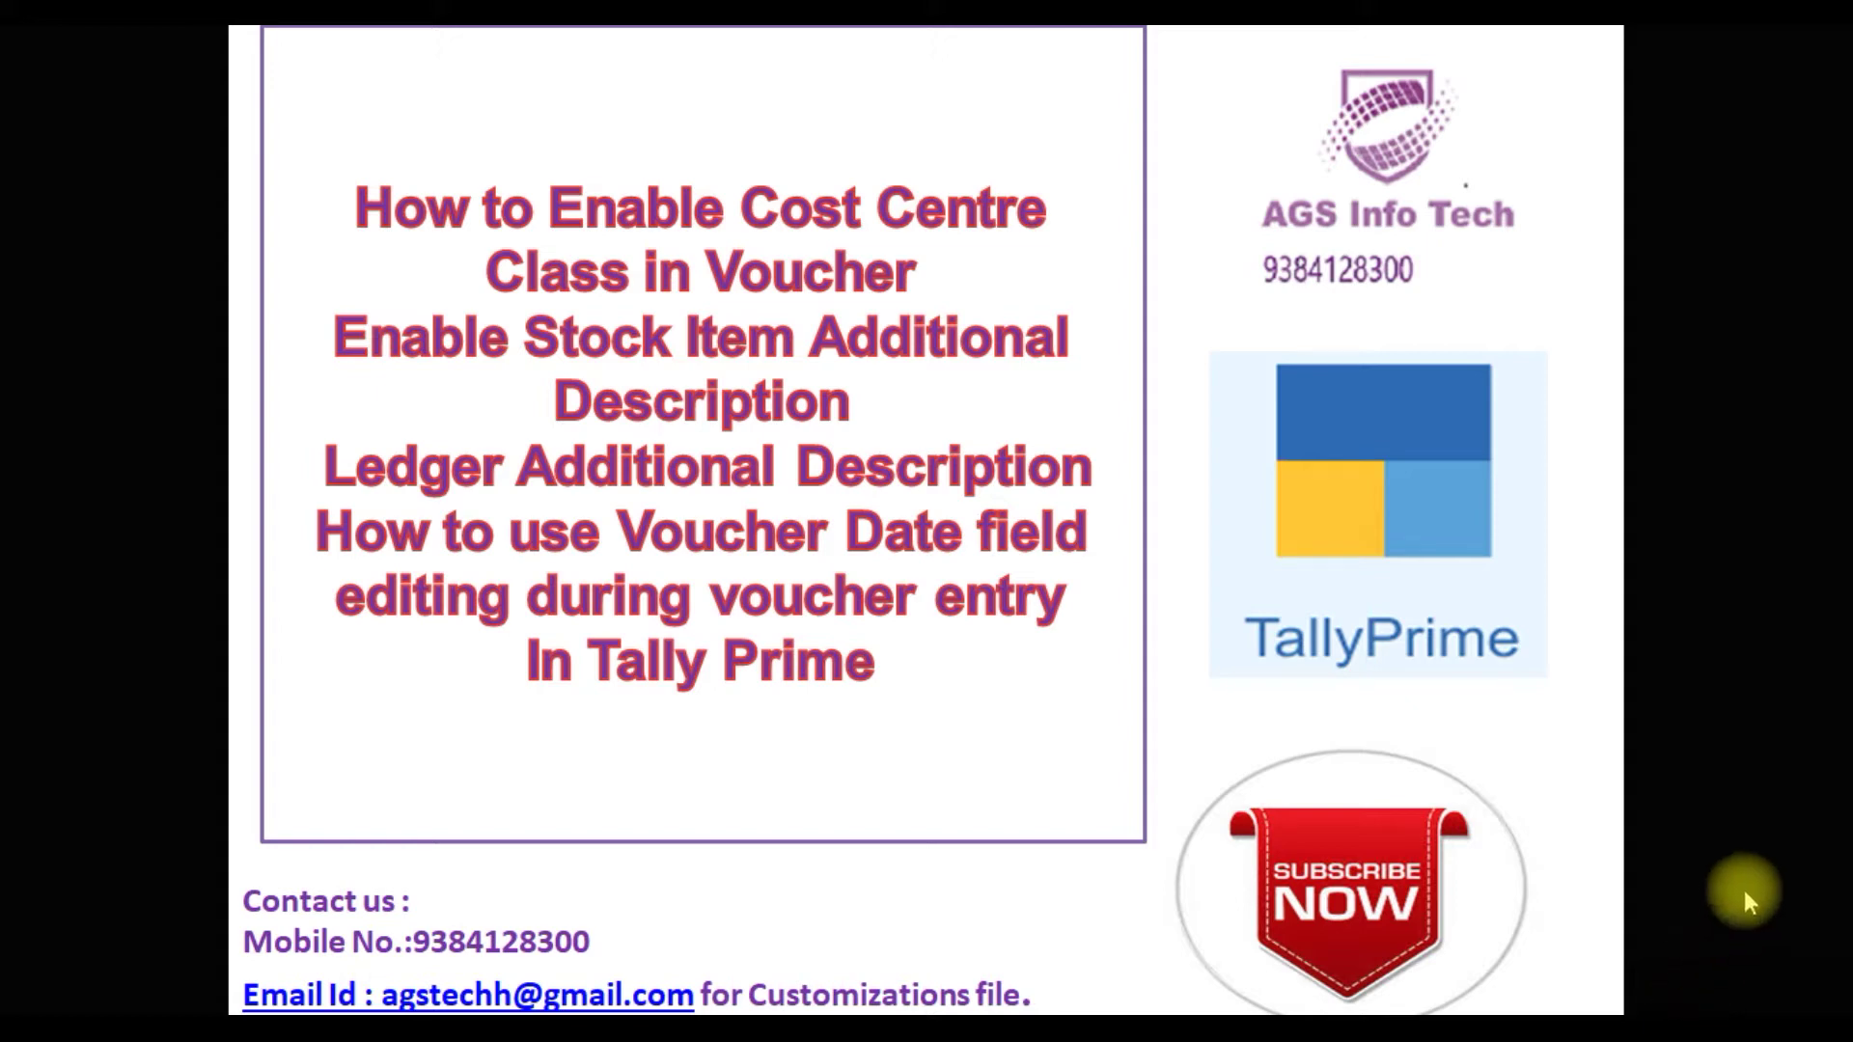
left_click(1602, 888)
left_click(1602, 888)
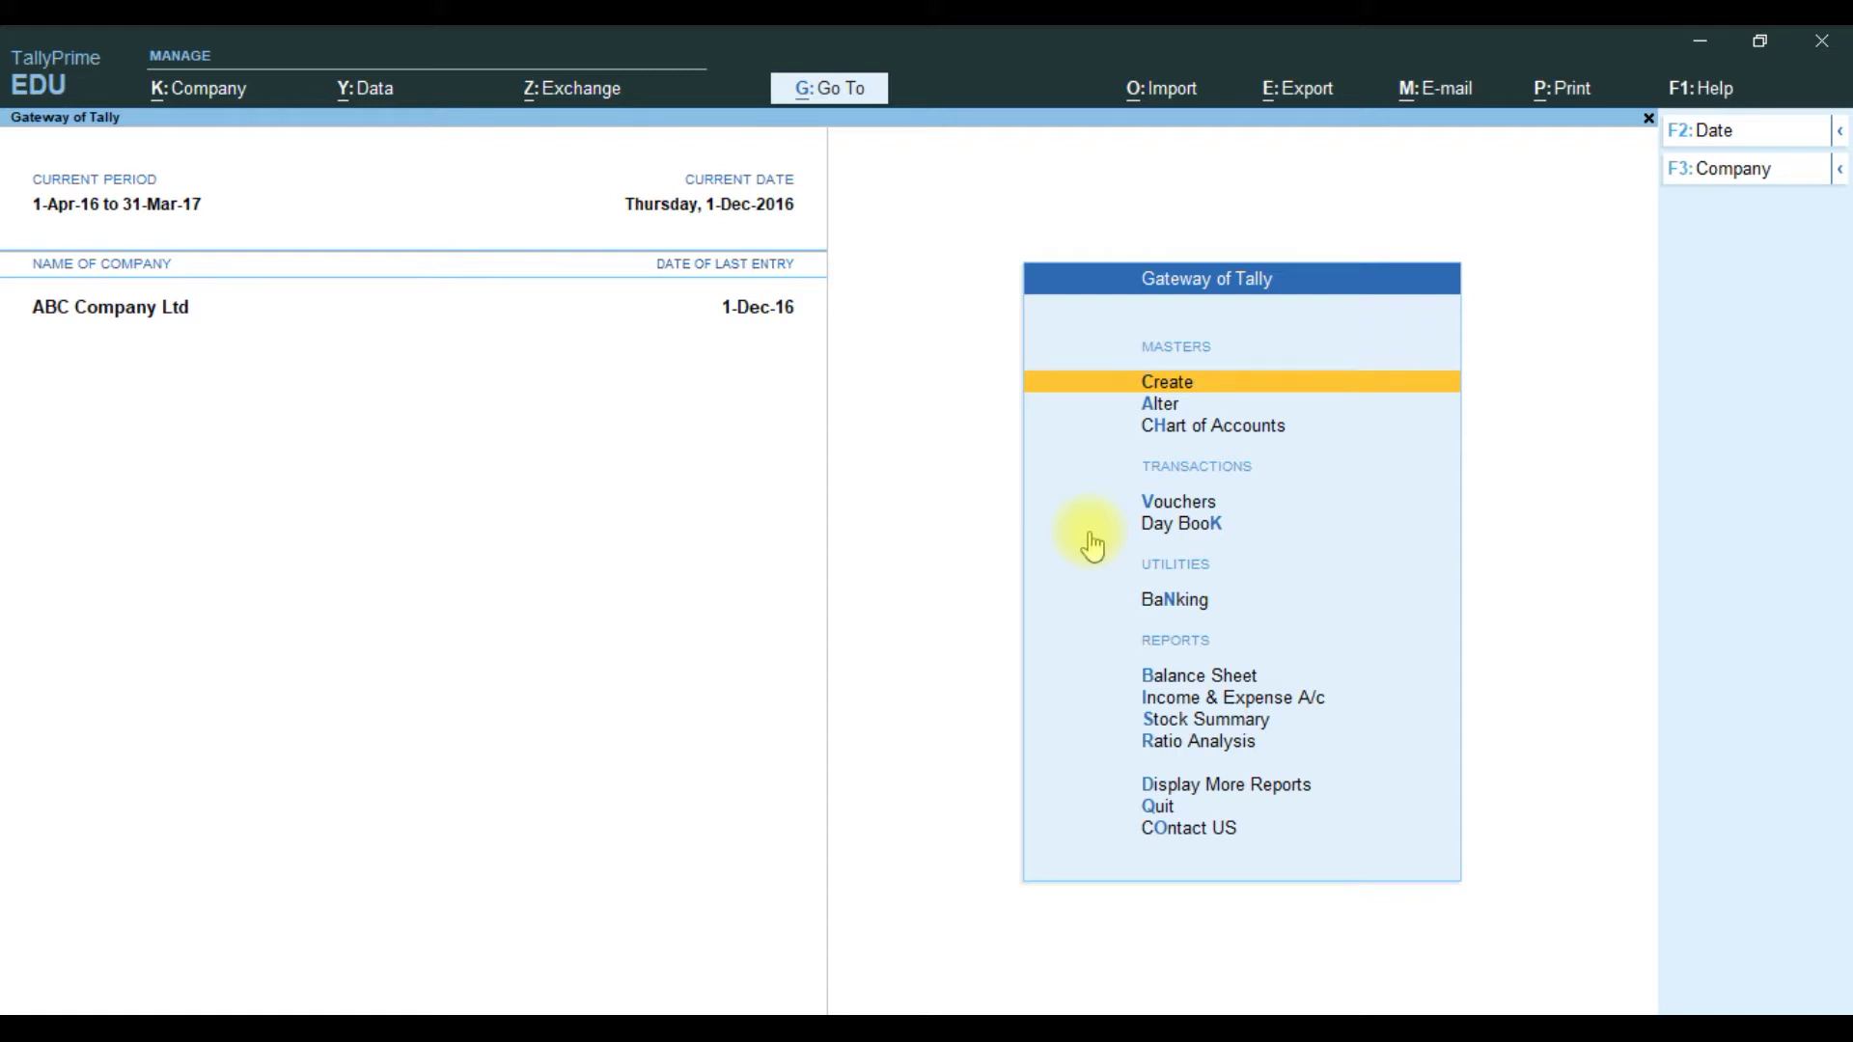
- Open voucher entry for ABC Company Ltd with a new purchase voucher
key("Down")
key("Down")
key("Down")
key("Return")
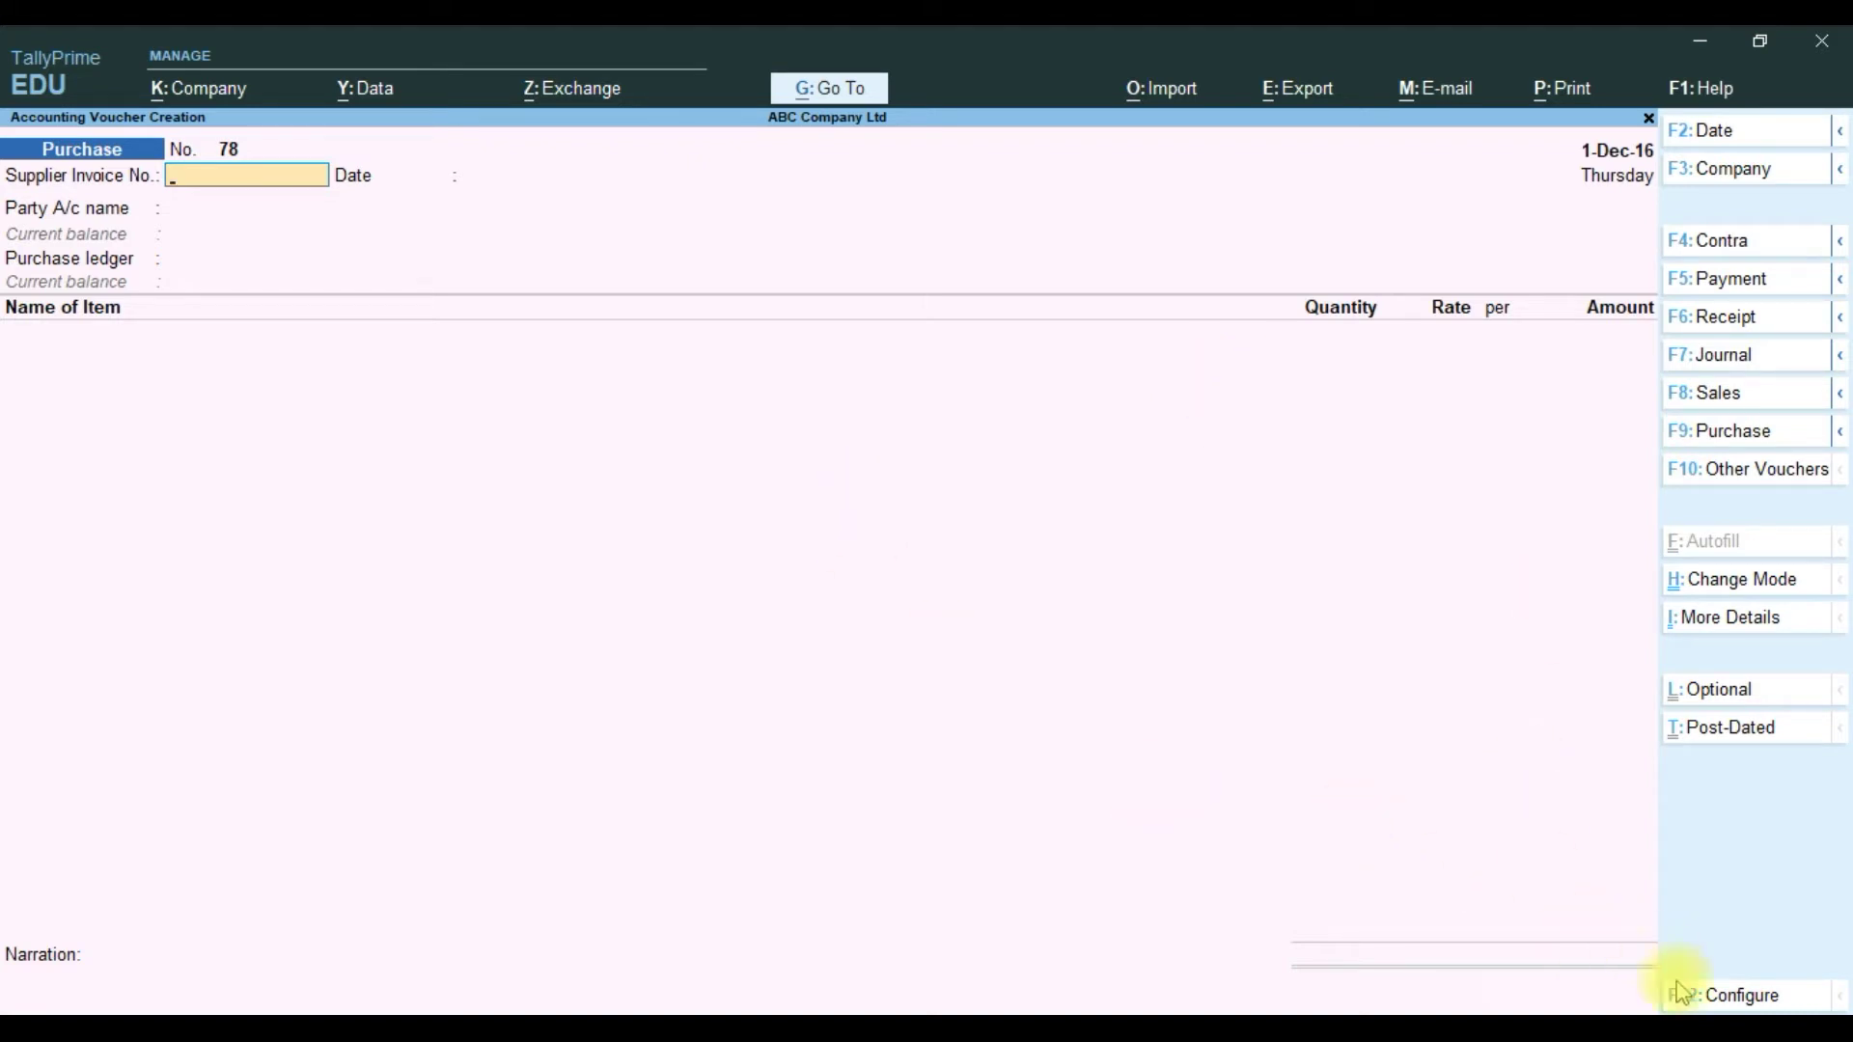
- Set Select Cost Centre/Class to Yes in the purchase voucher's configuration
left_click(1727, 997)
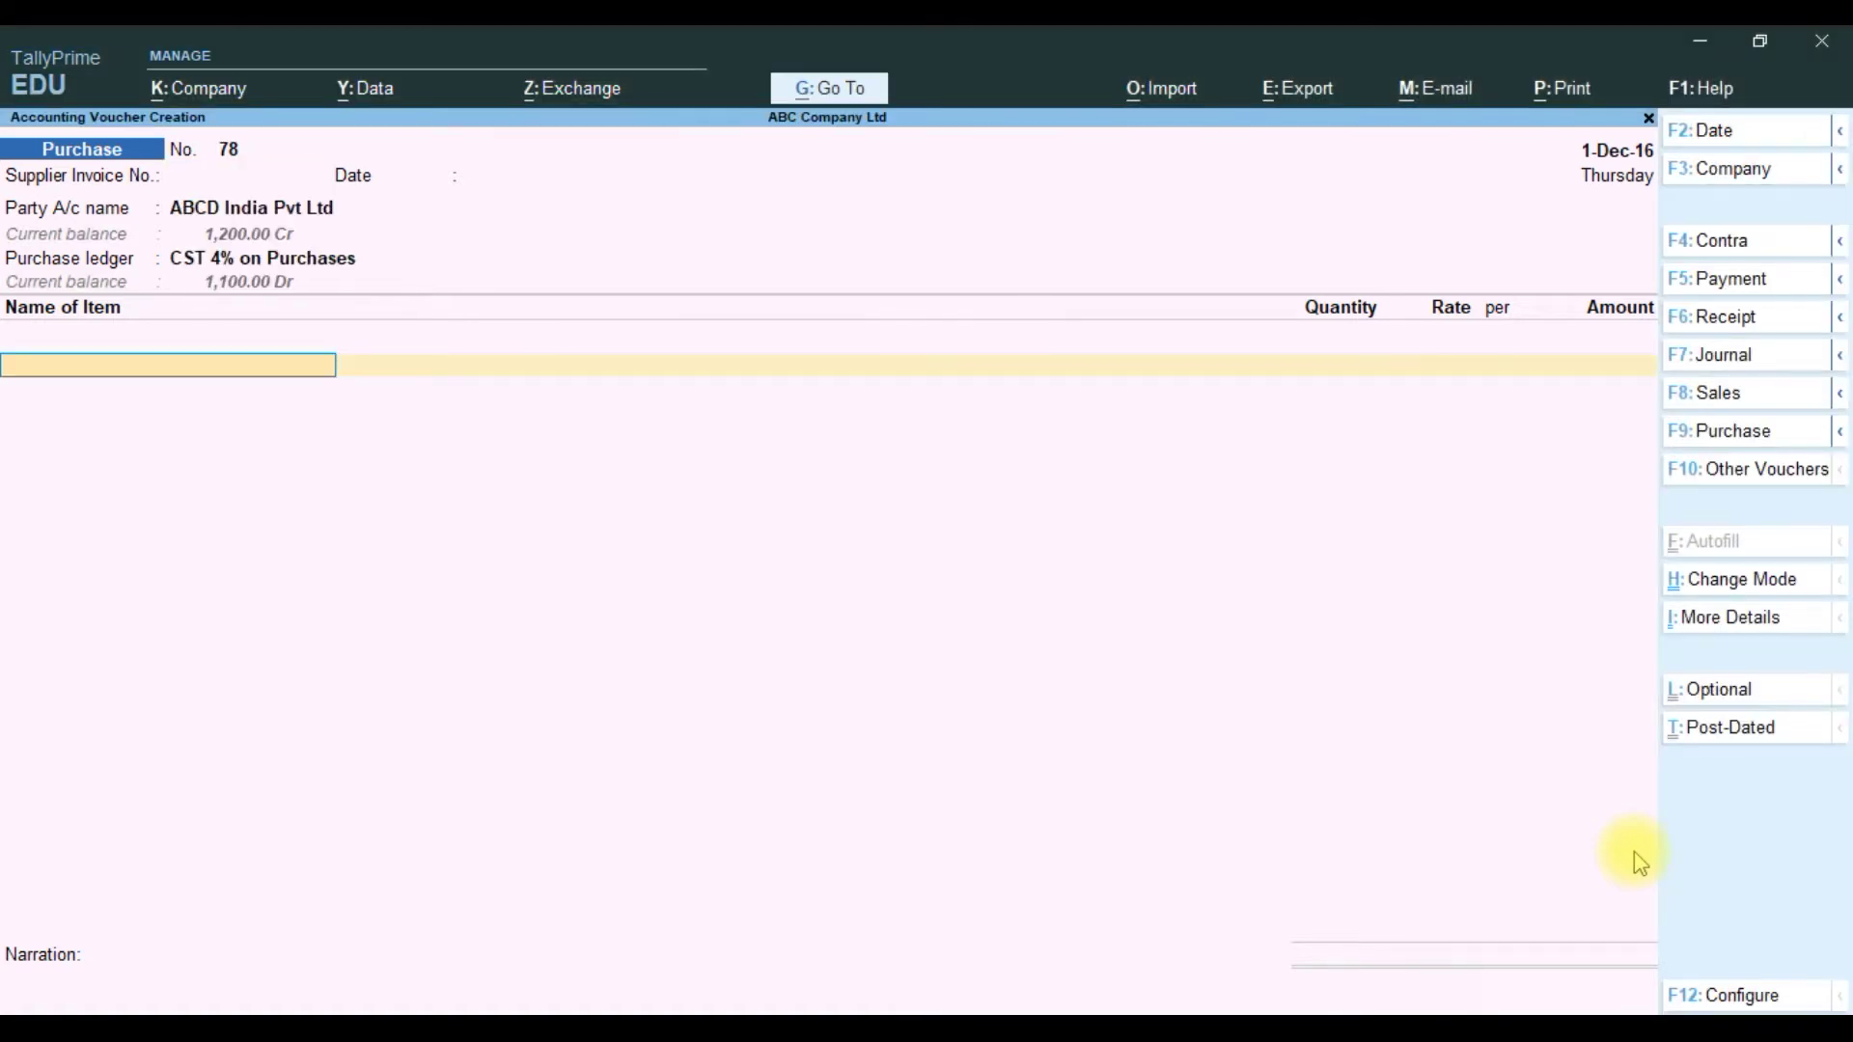
key("F12")
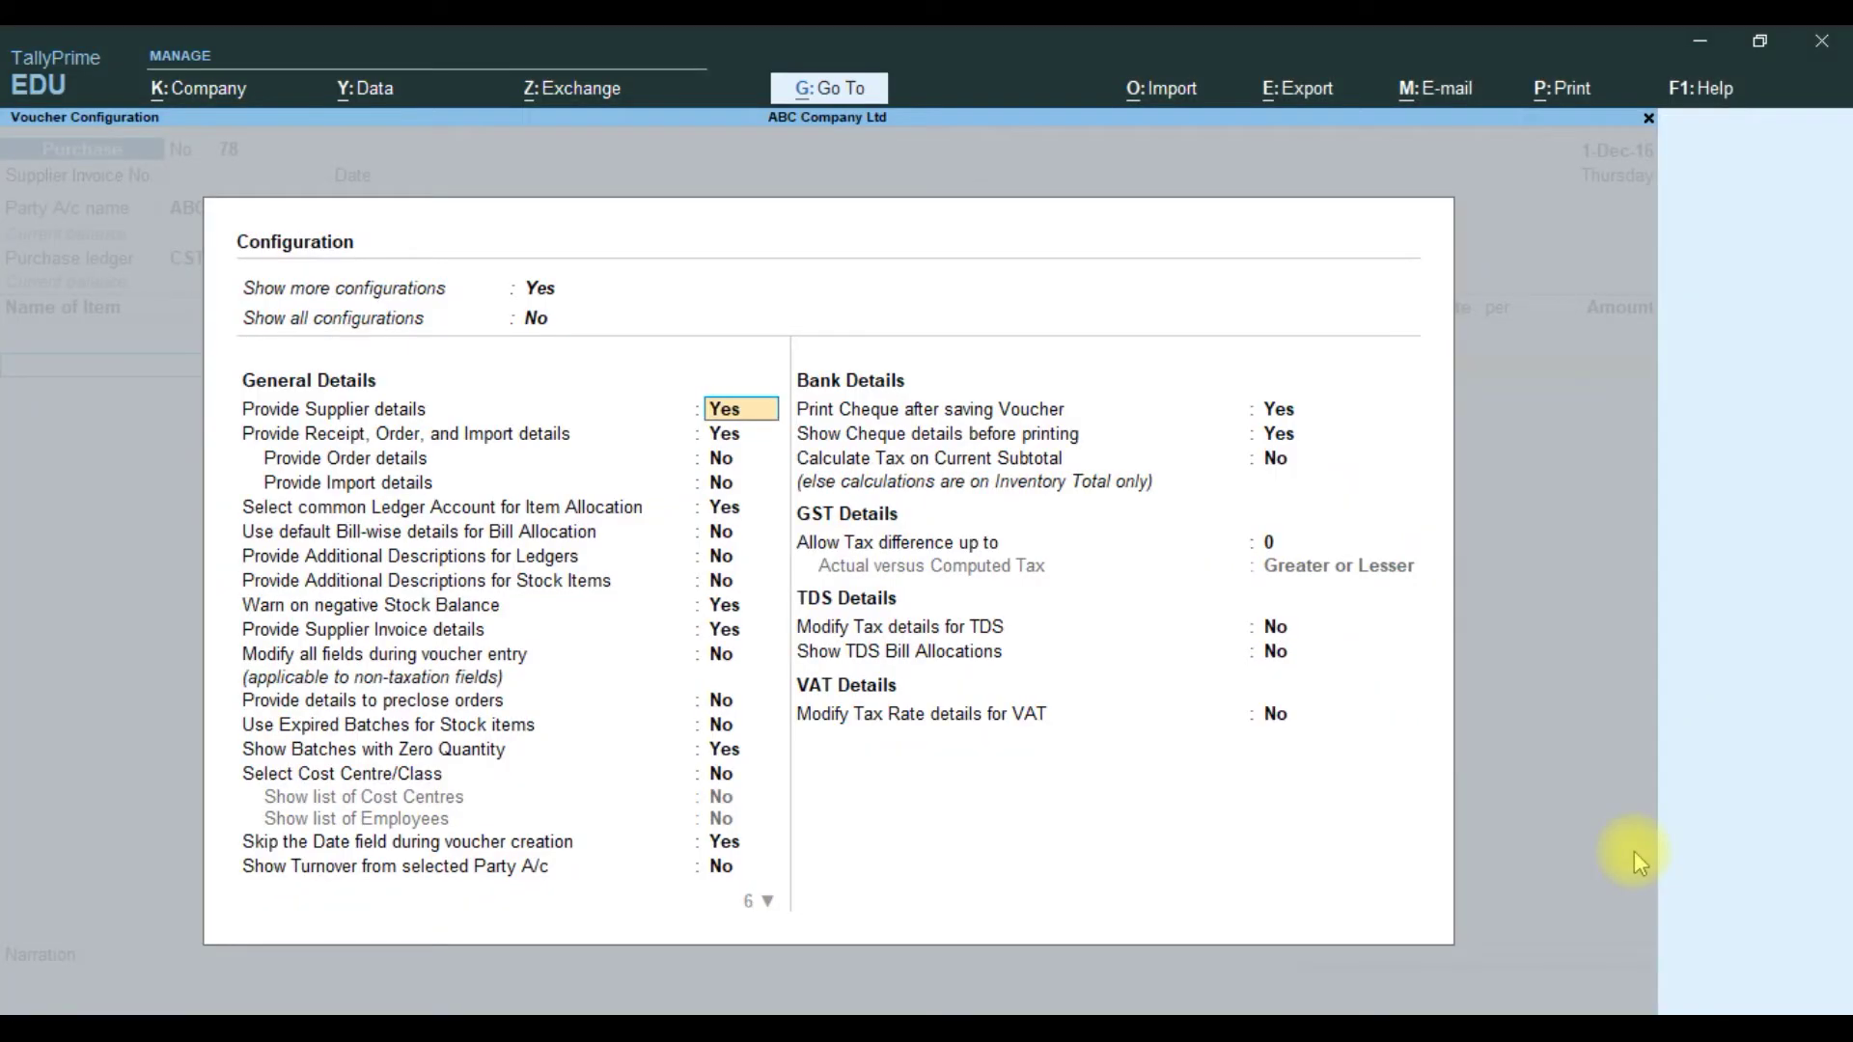
key("Return")
key("Return")
key("Return")
key("Return")
key("Return")
key("Return")
key("Return")
key("Return")
key("Return")
key("Return")
key("Return")
key("Return")
key("Return")
key("Return")
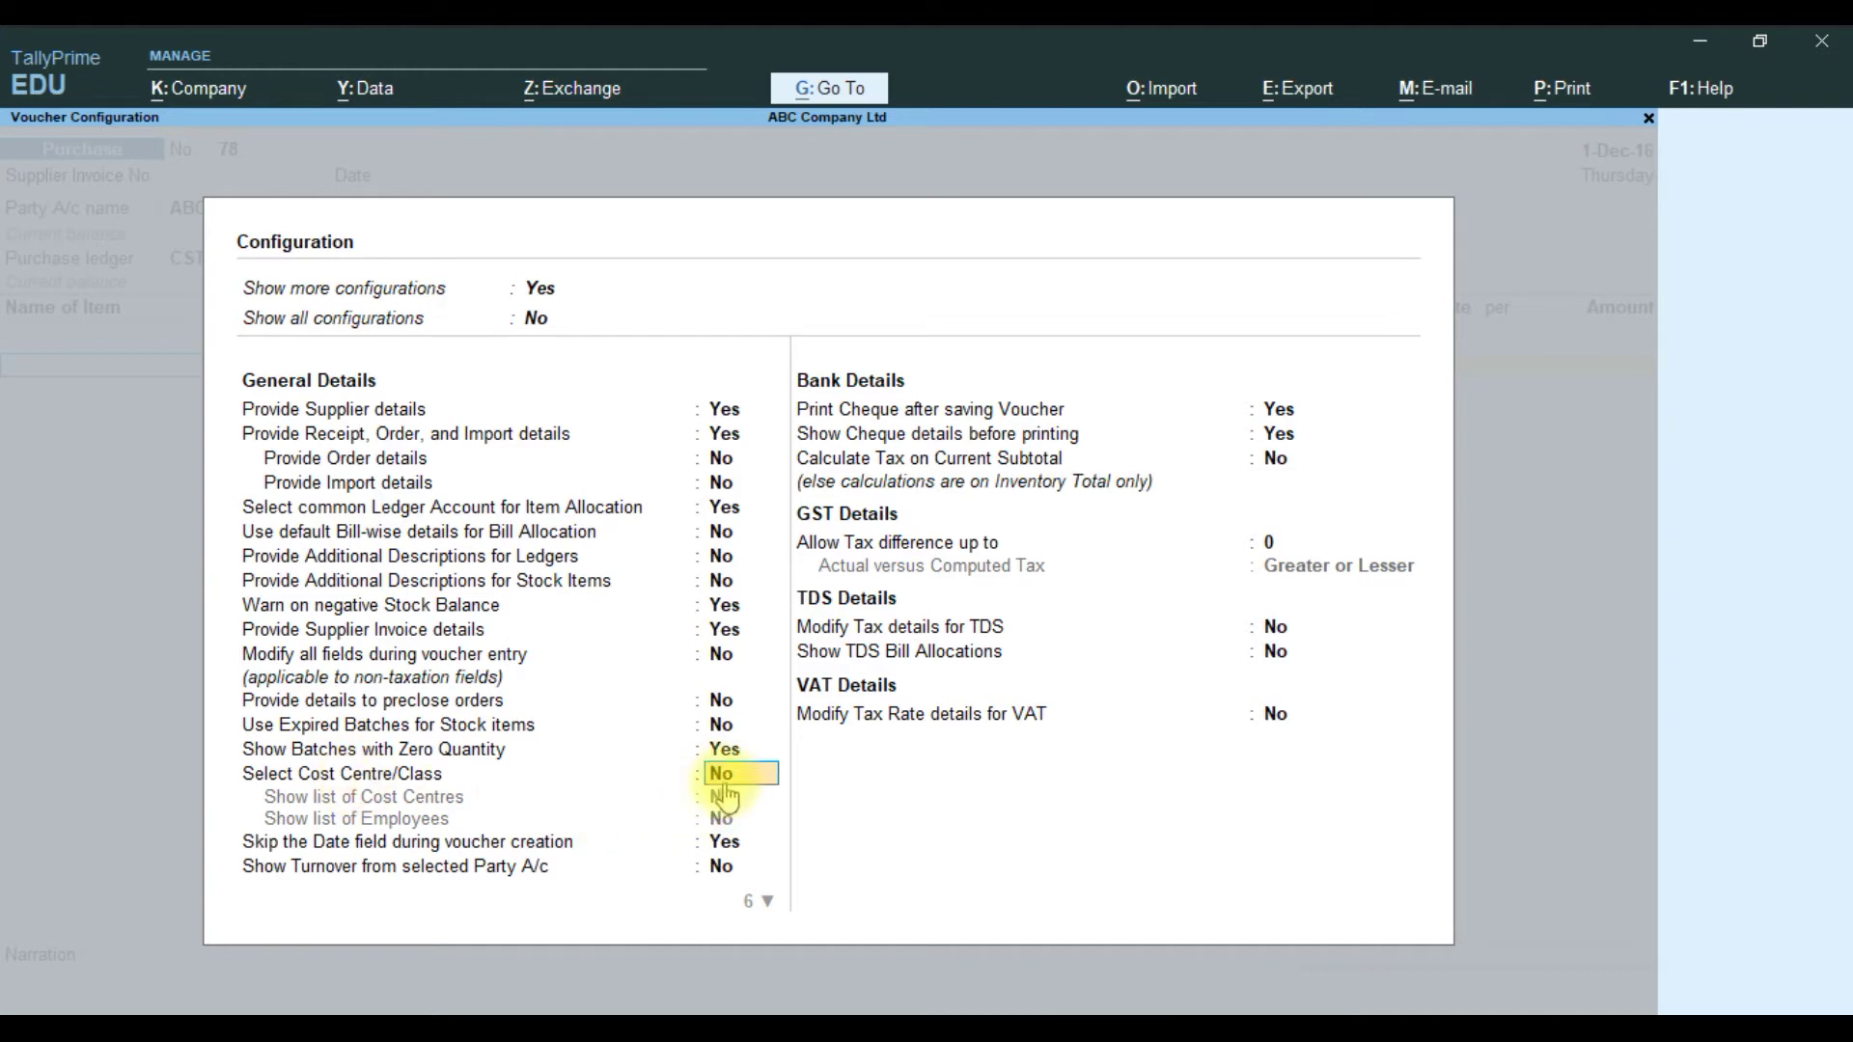
type("yes")
key("Return")
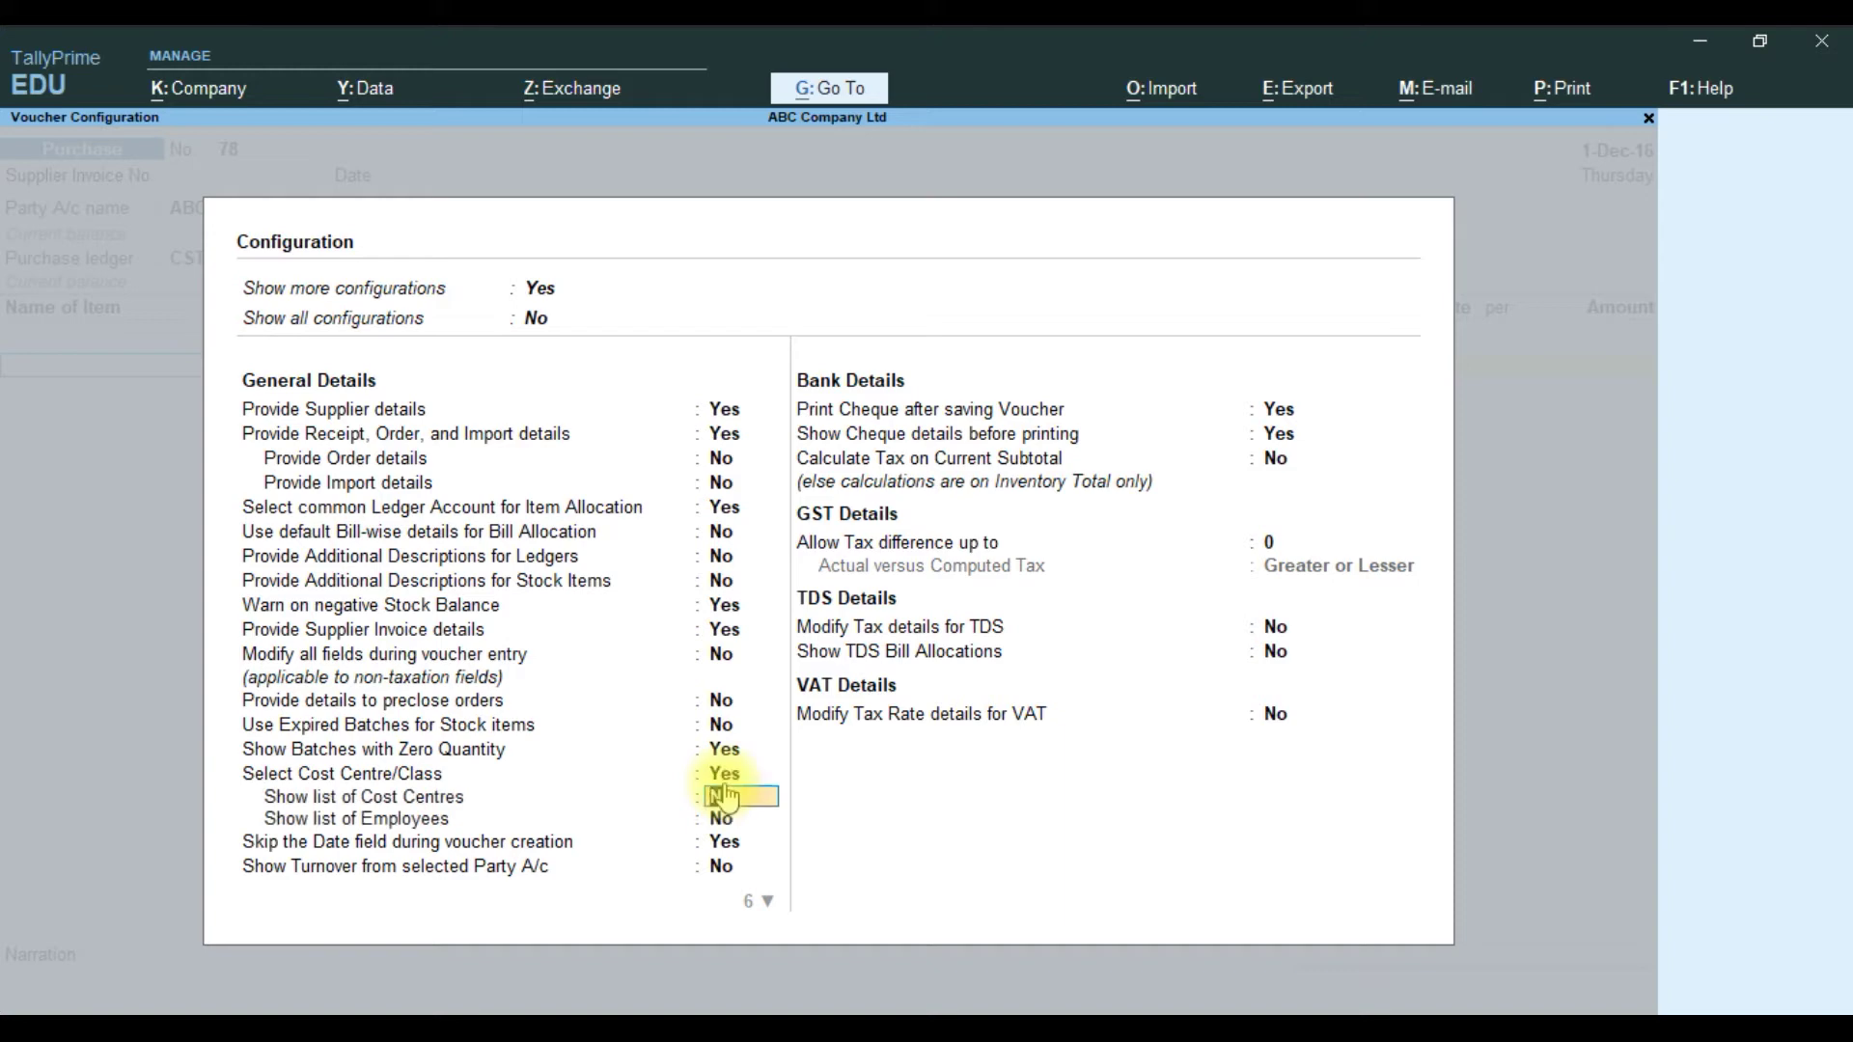
- Set Show list of Cost Centres to Yes, leave the remaining options as they are and save the voucher configuration
type("y")
key("Return")
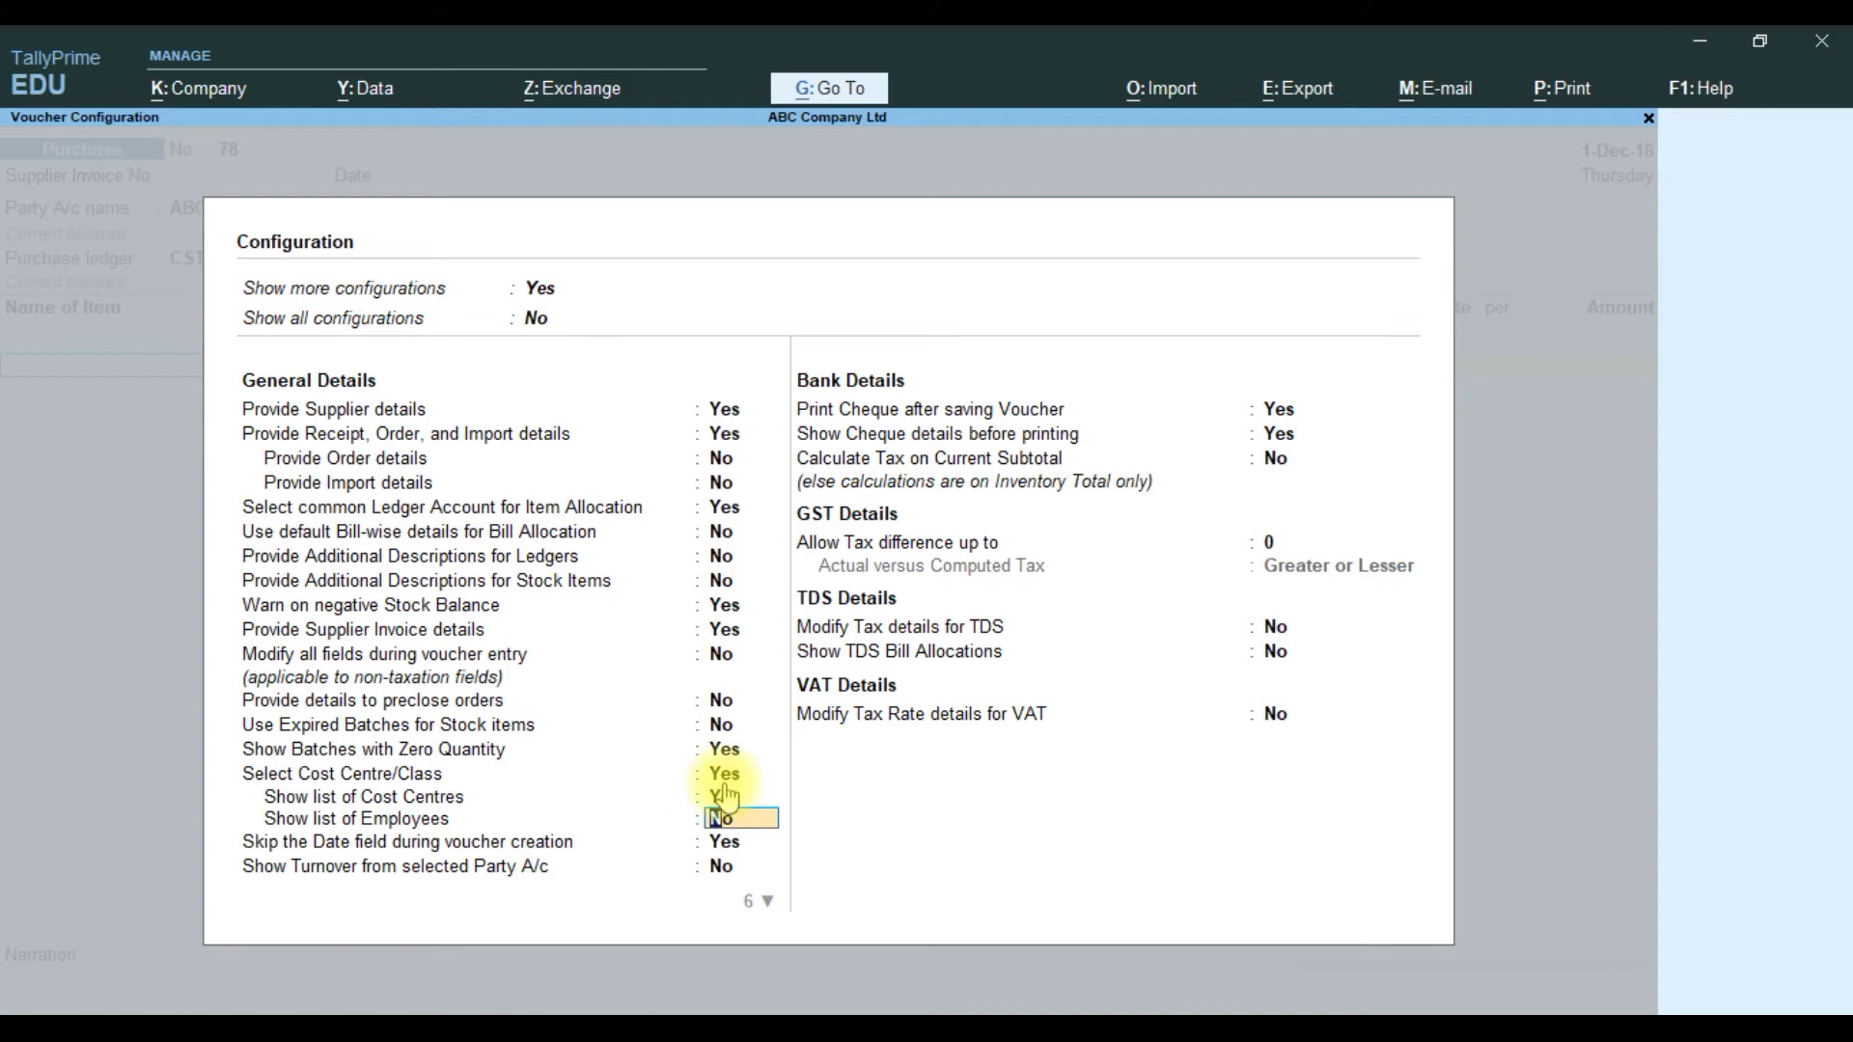
key("Return")
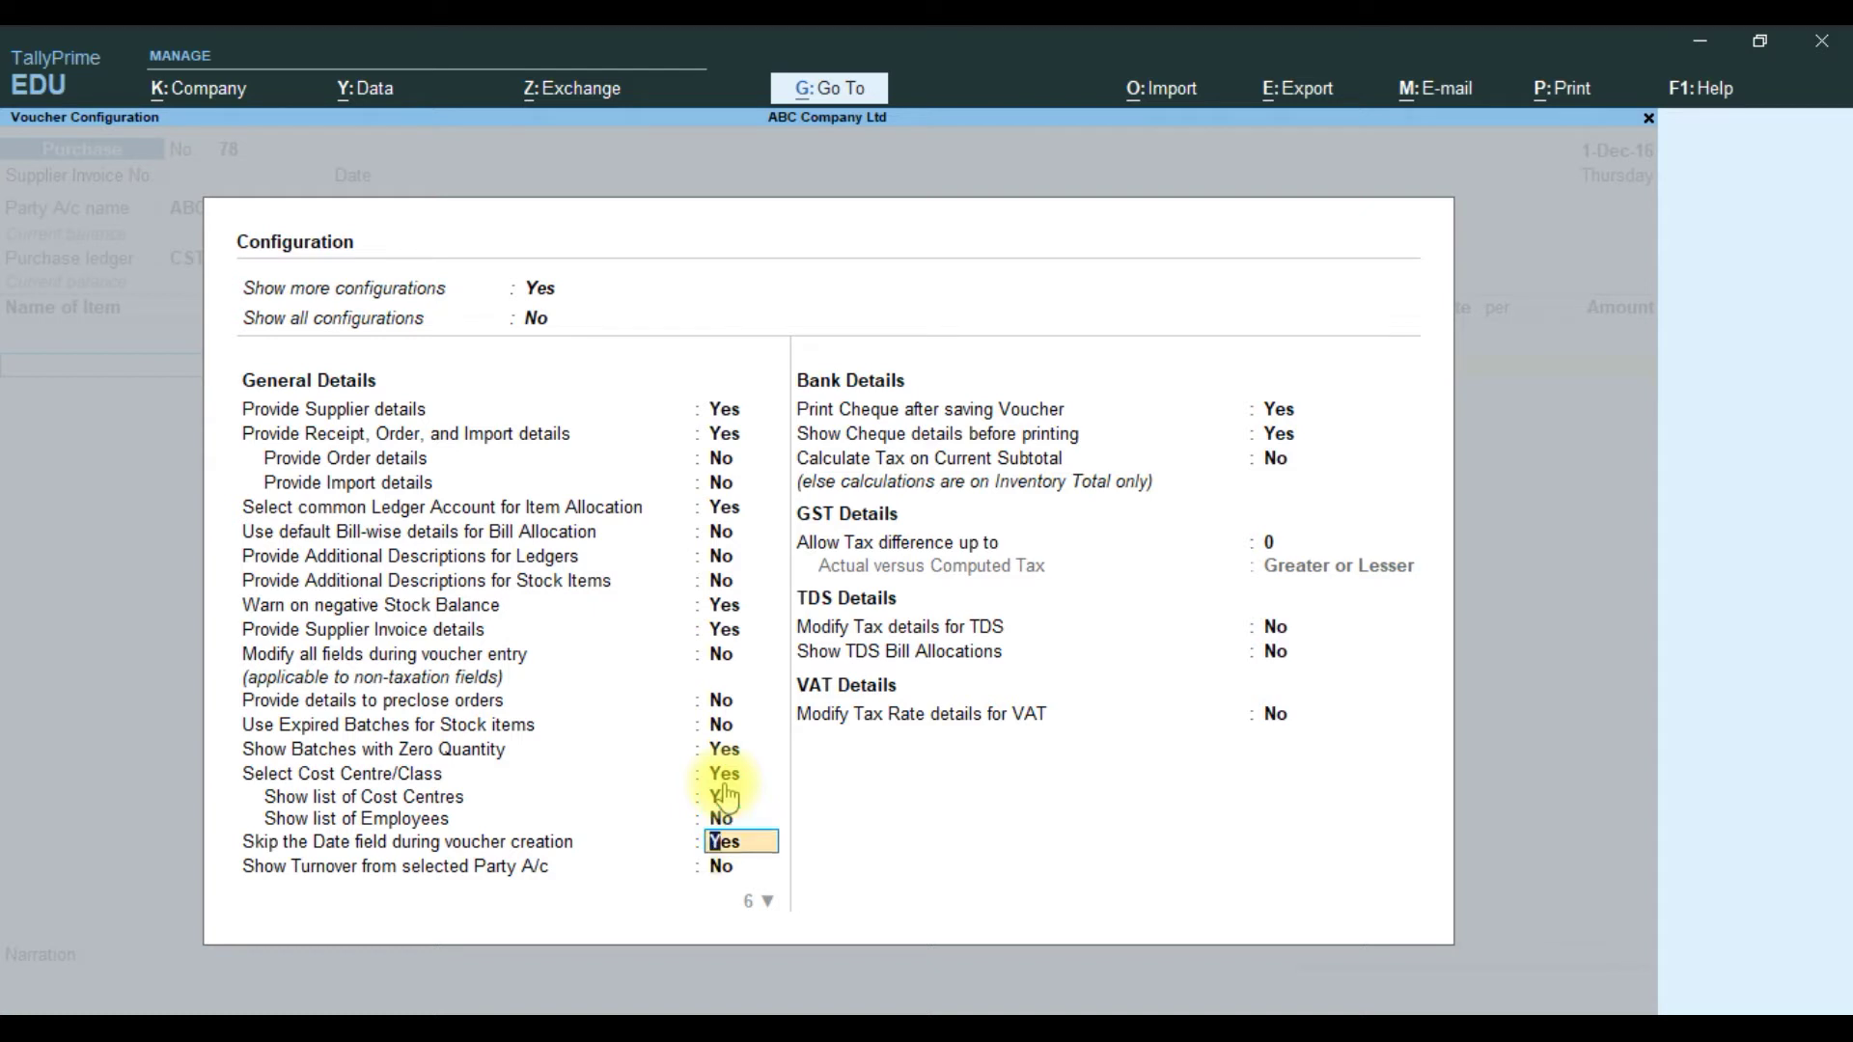
key("Return")
key("Return")
key("Return")
key("Return")
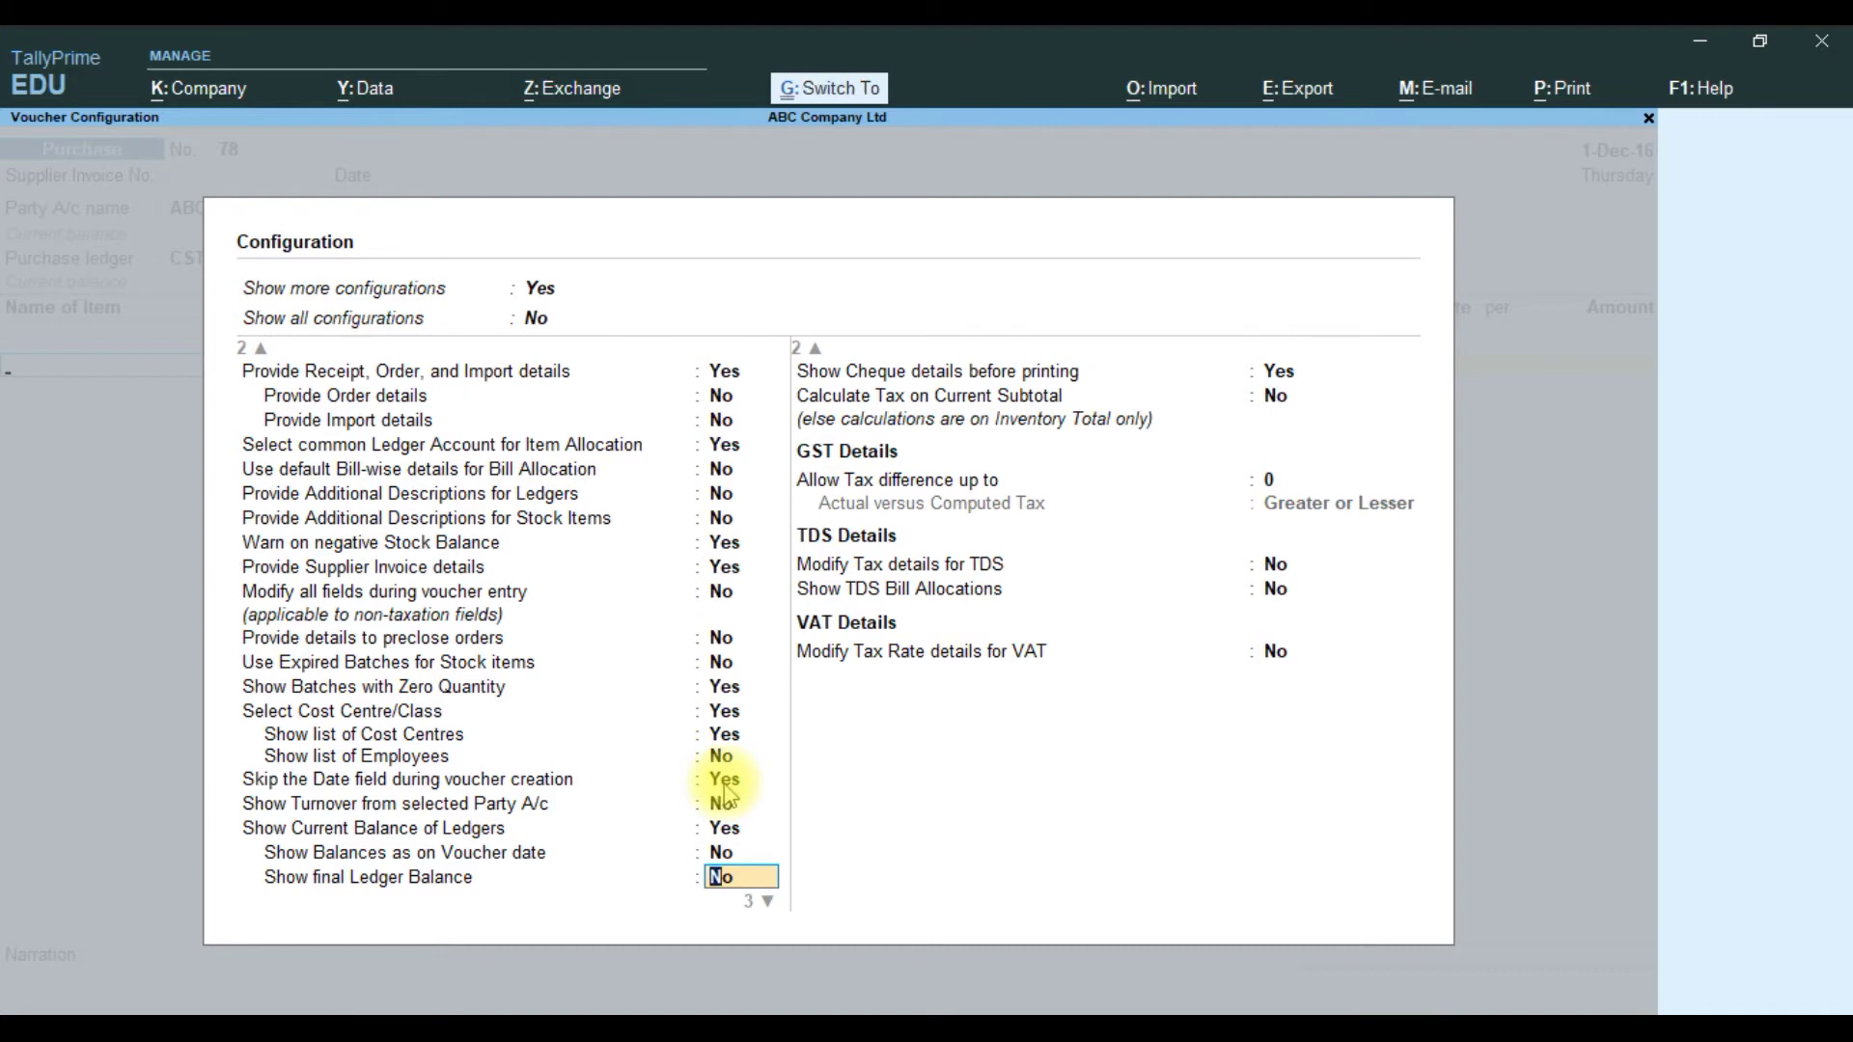
key("Return")
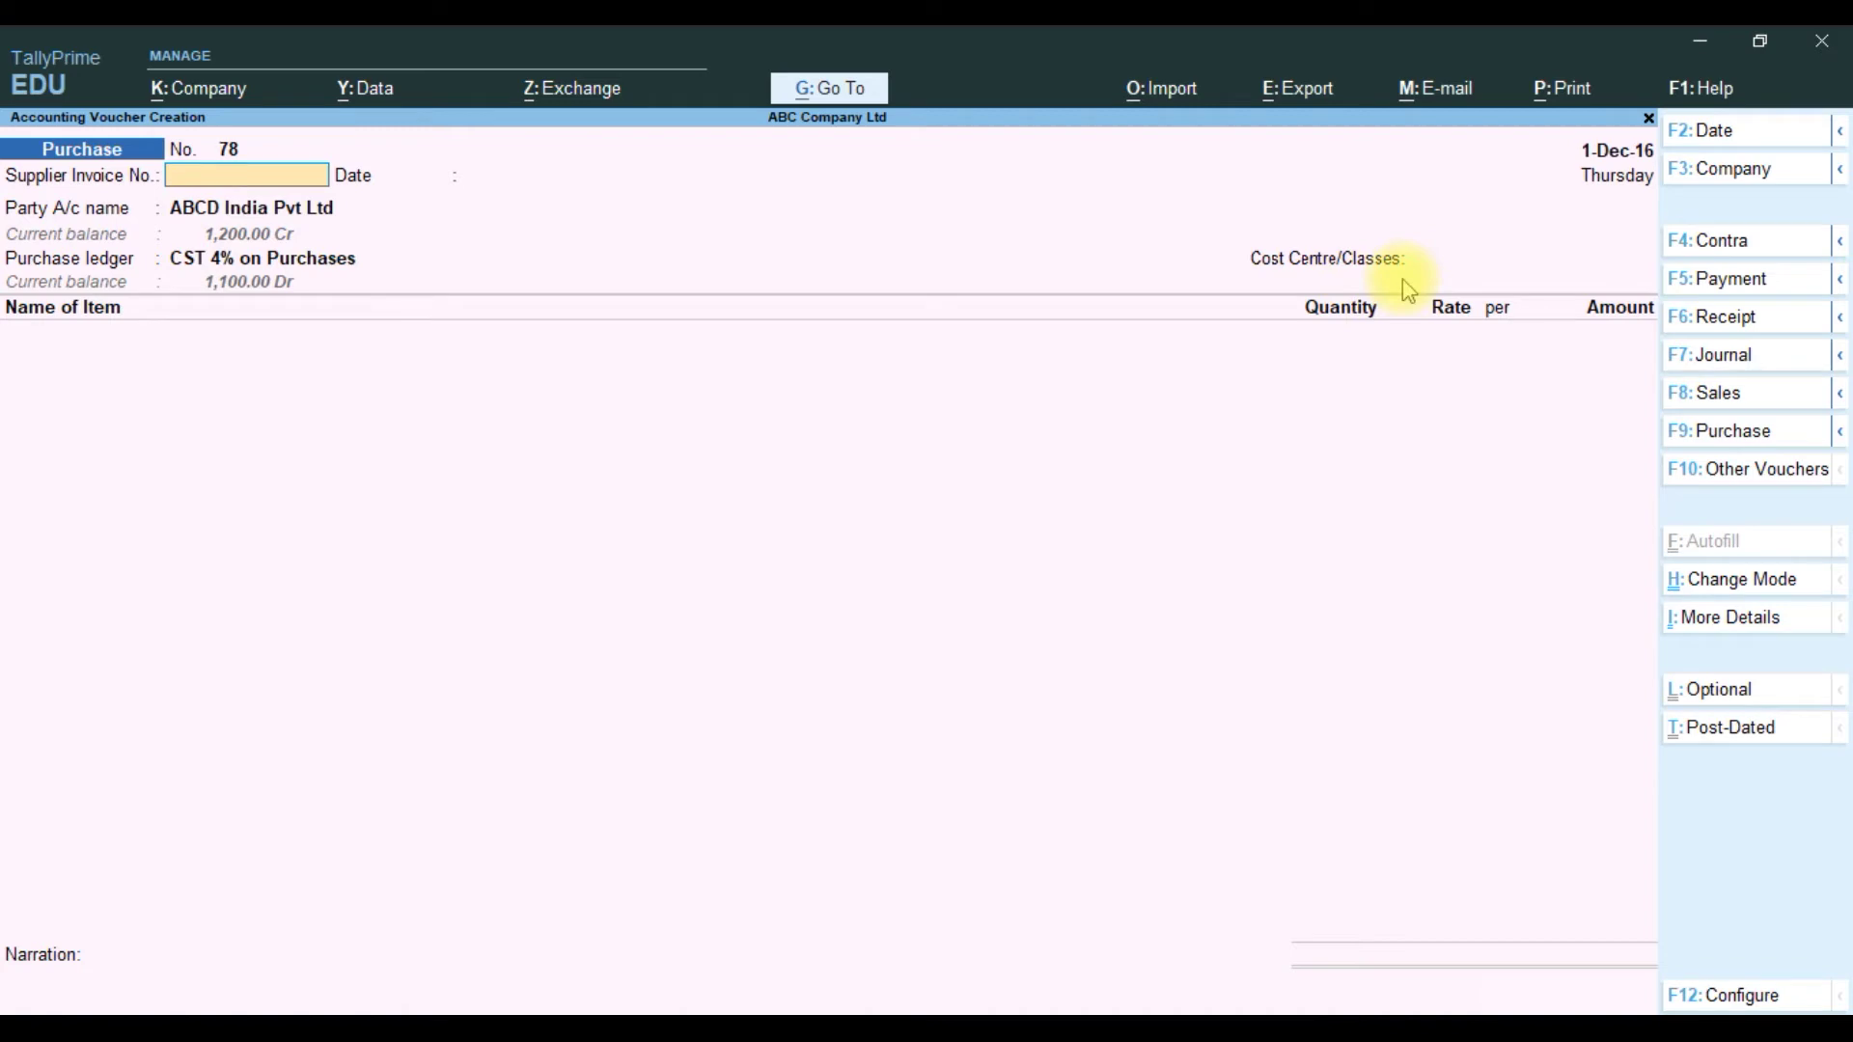
- Accept the voucher's existing header, receipt and party details for ABCD India Pvt Ltd and advance to the Cost Centre/Classes field
key("Return")
key("Return")
key("Return")
key("Return")
key("Return")
key("Return")
key("Return")
key("Return")
key("Return")
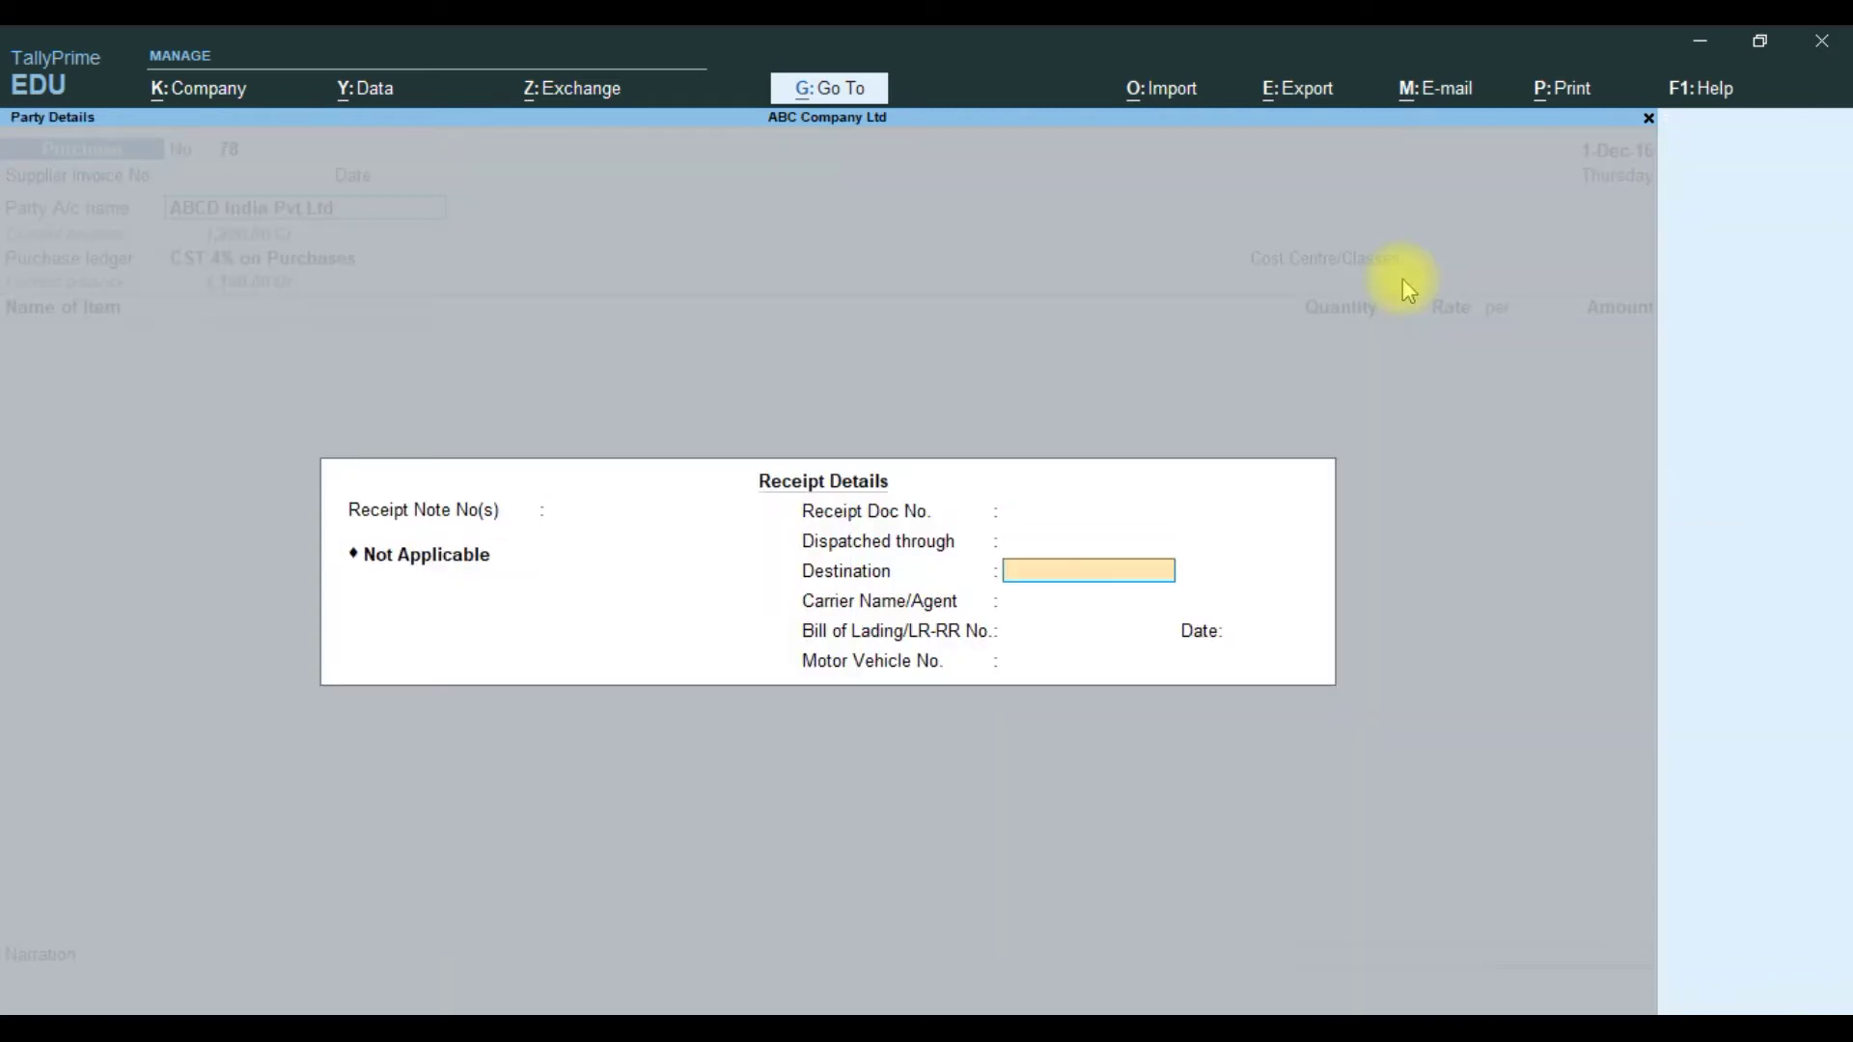
key("Return")
key("Return")
key("Return")
key("Return")
key("Return")
key("Return")
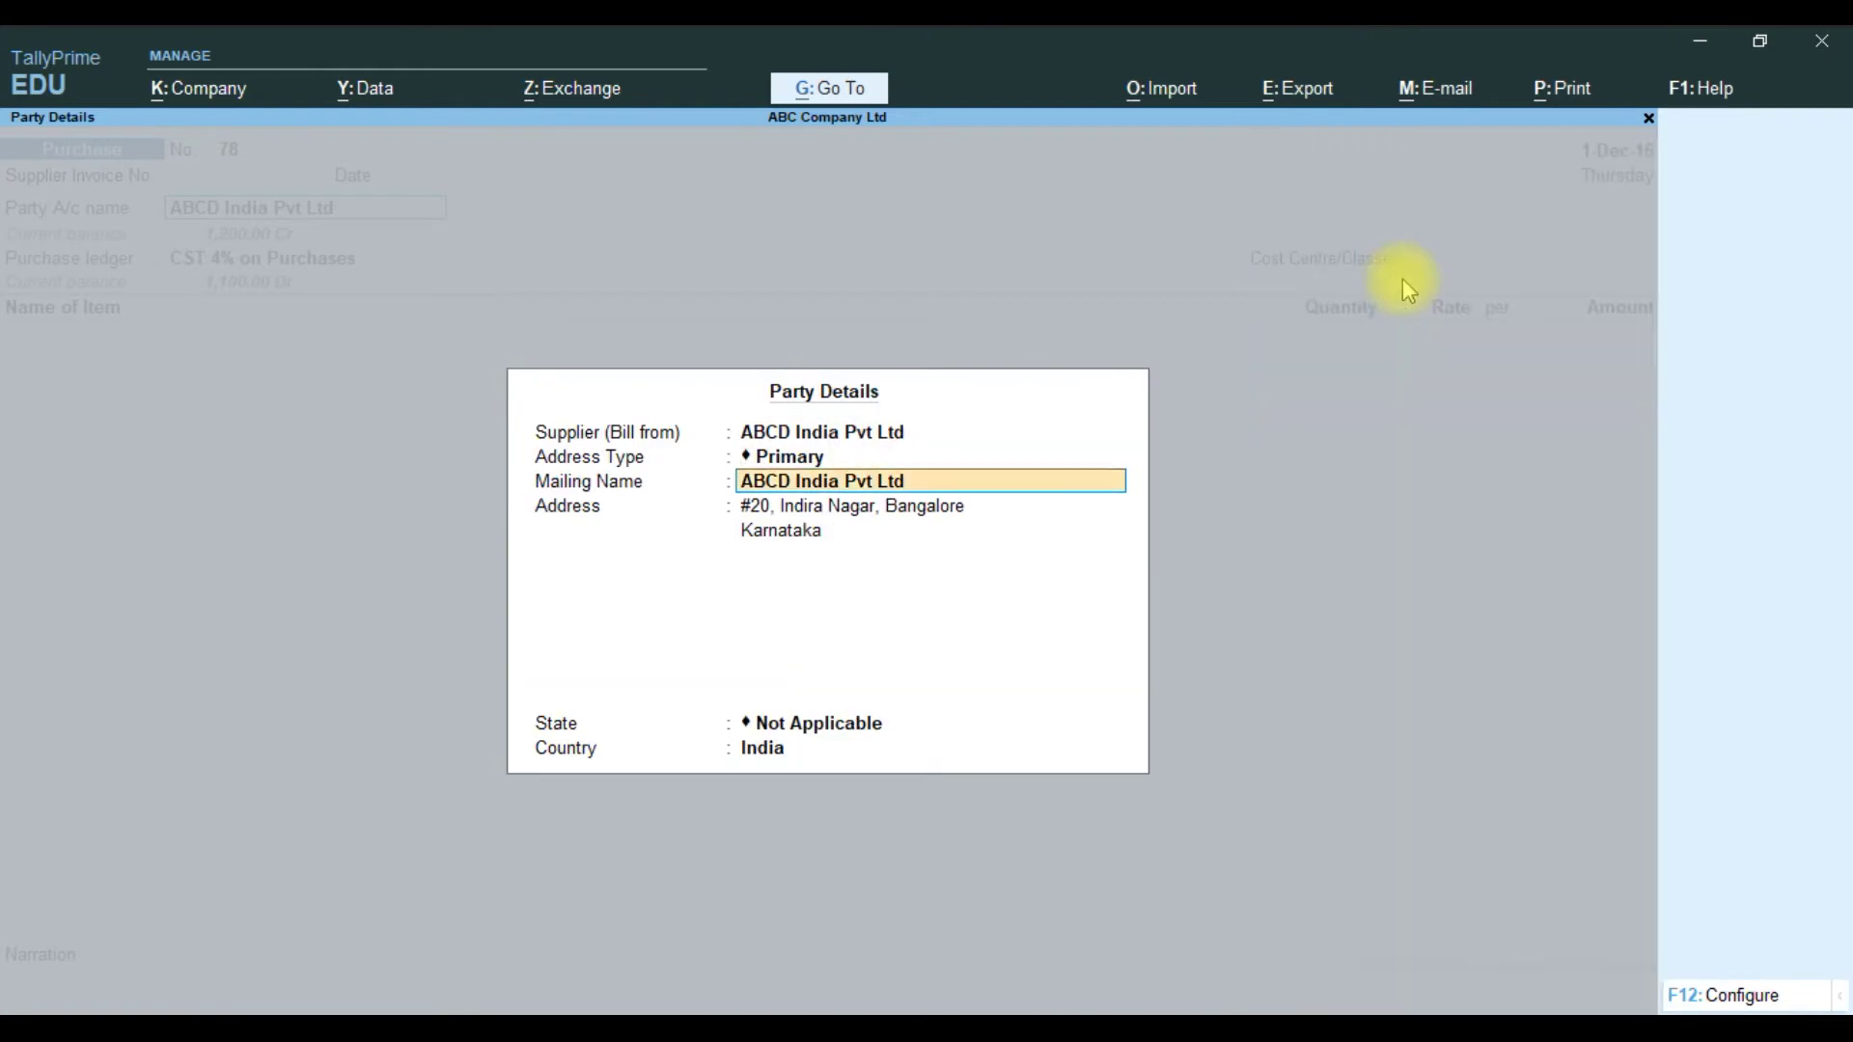
key("Return")
key("Return")
key("Return")
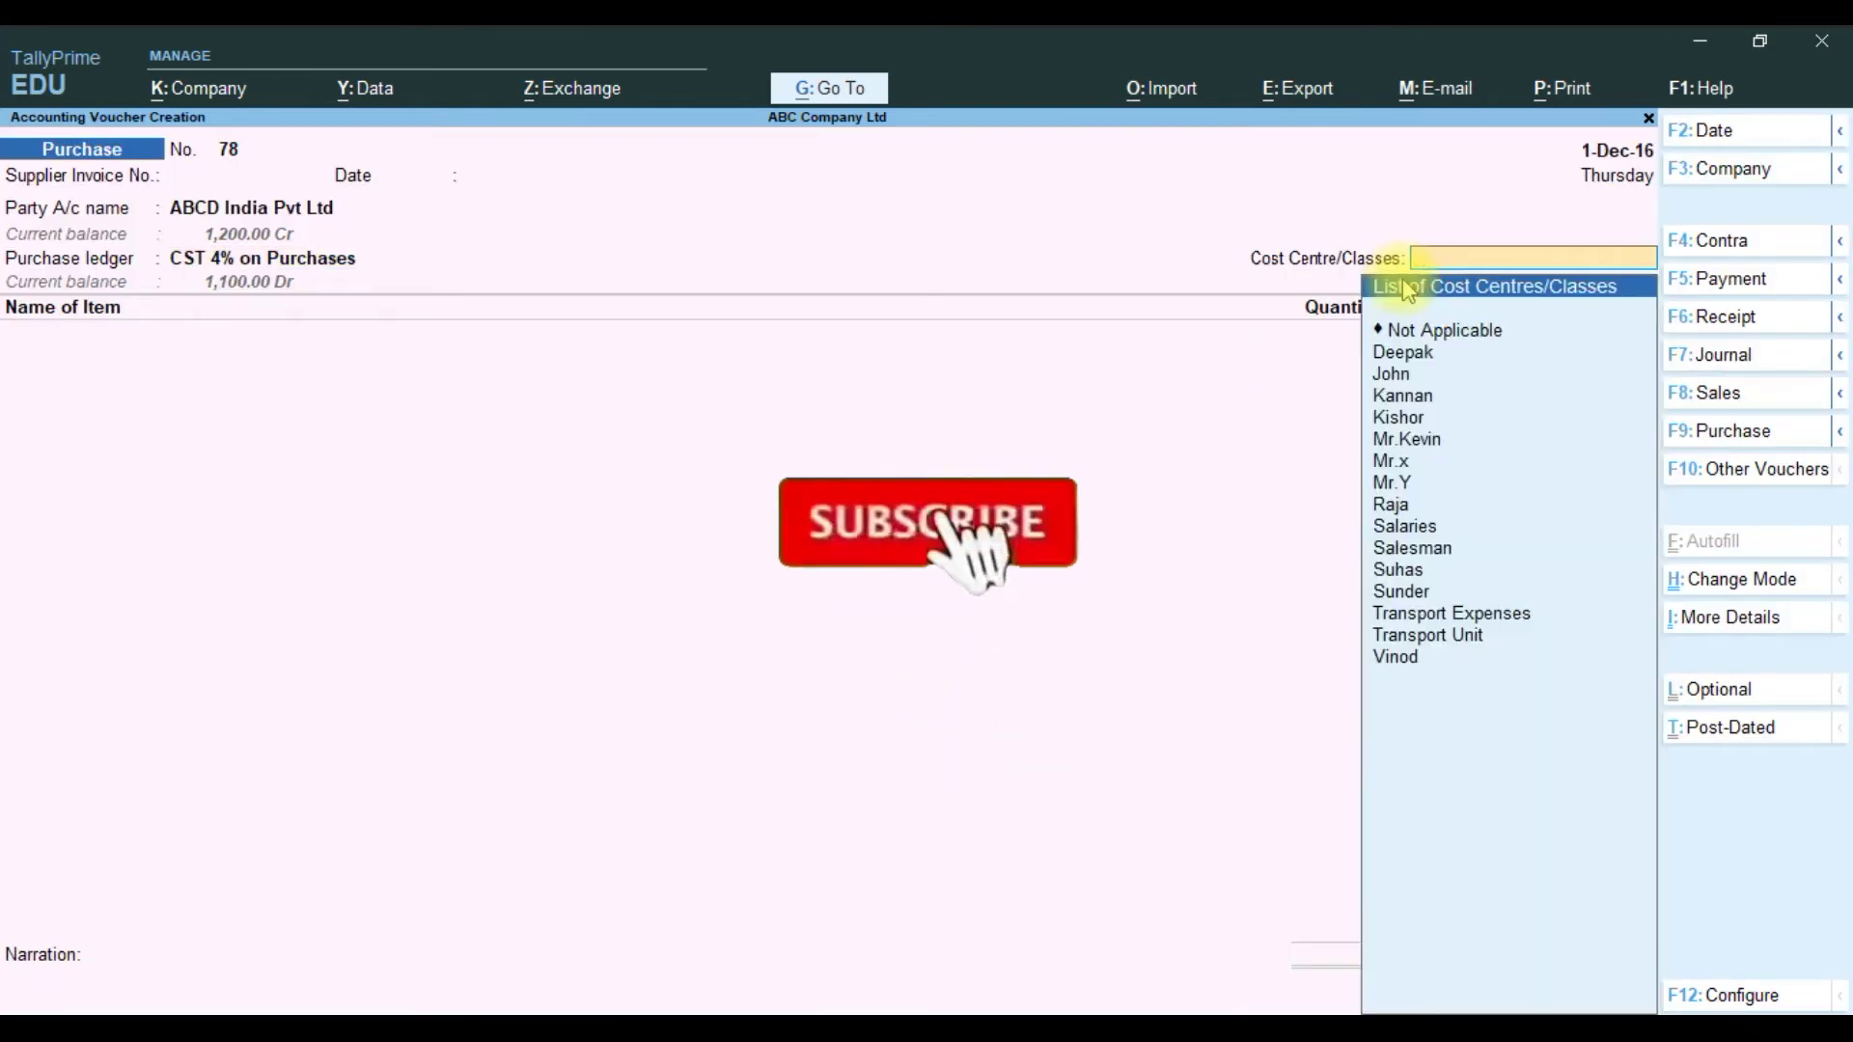
- Look through the list of cost centres and classes offered for the purchase voucher
key("End")
key("Up")
key("Down")
key("Up")
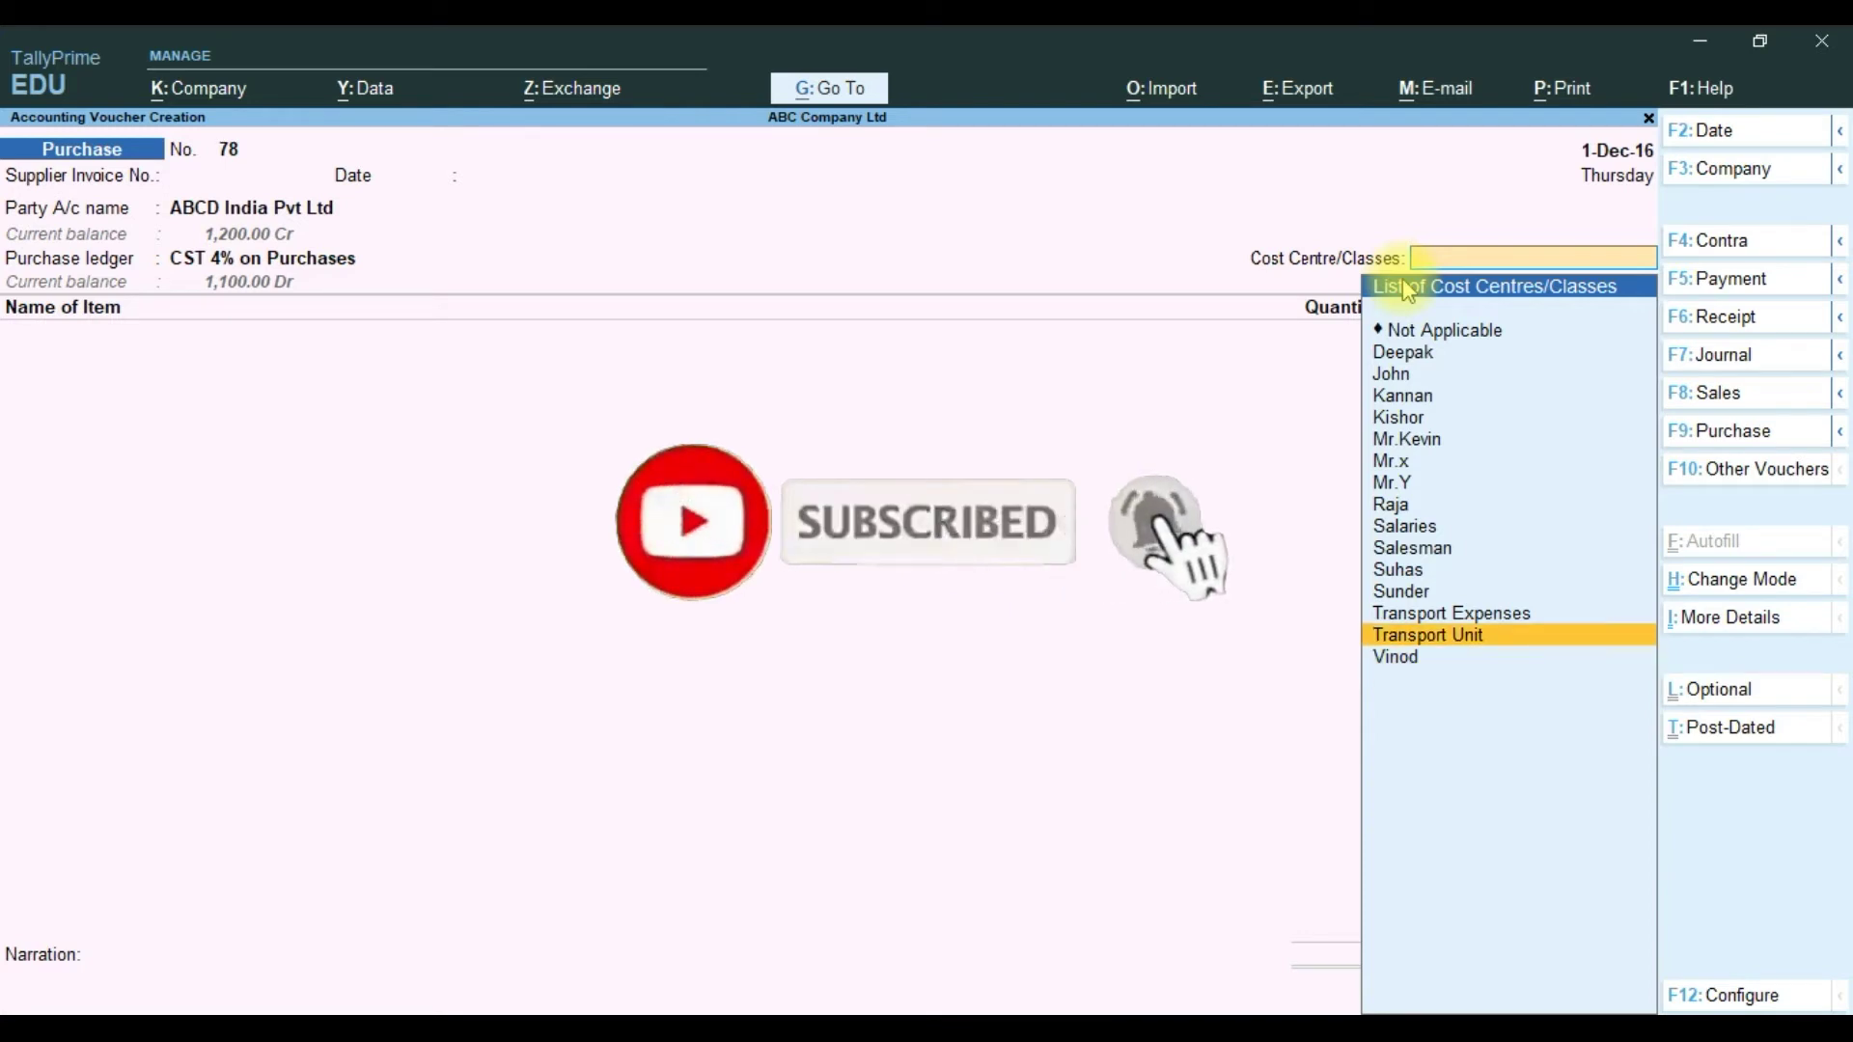
key("Up")
key("Up")
key("Up")
key("Up")
key("Up")
key("Up")
key("Up")
key("Up")
key("Up")
key("Home")
key("Down")
key("Down")
key("Down")
key("Down")
key("Down")
key("Down")
key("Down")
key("Down")
key("Down")
key("Down")
key("Down")
key("Down")
key("Down")
key("Down")
key("Down")
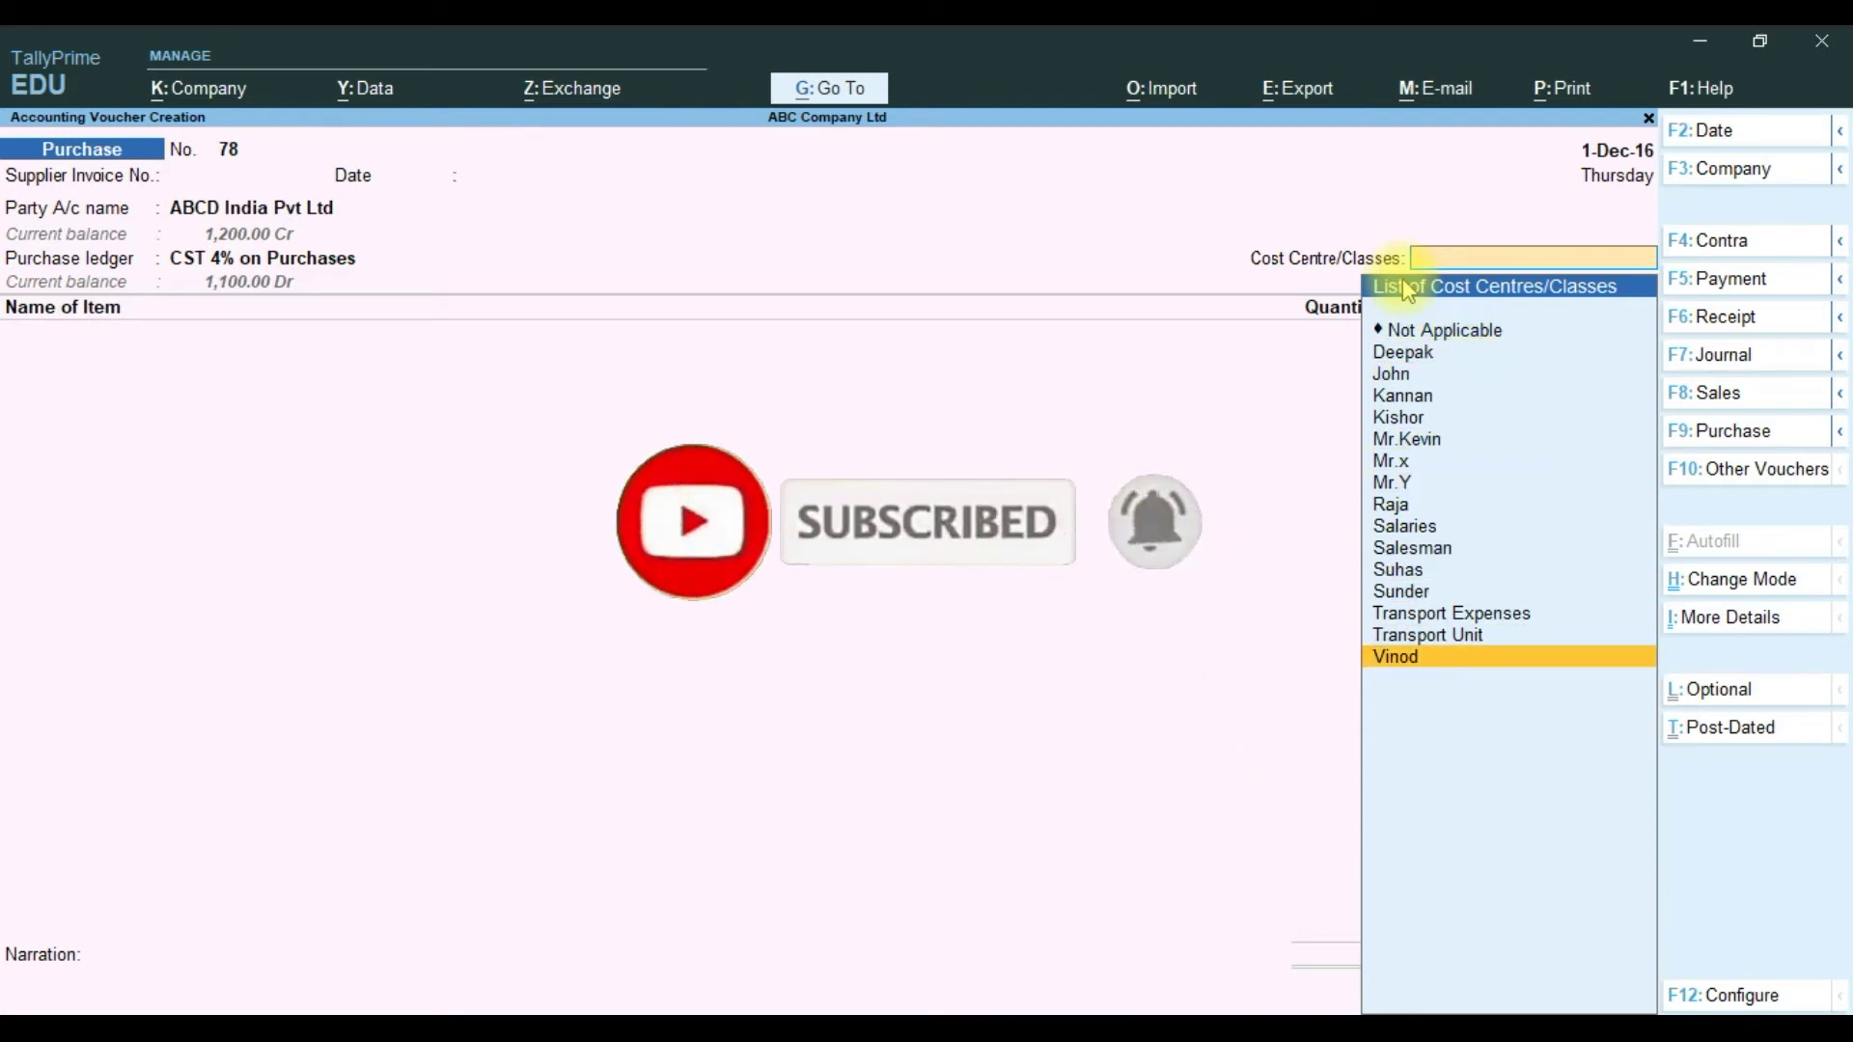
key("Up")
key("Up")
key("Up")
key("Up")
key("Up")
key("Up")
key("Up")
key("Up")
key("Up")
key("Up")
key("Up")
key("Up")
key("Up")
key("Up")
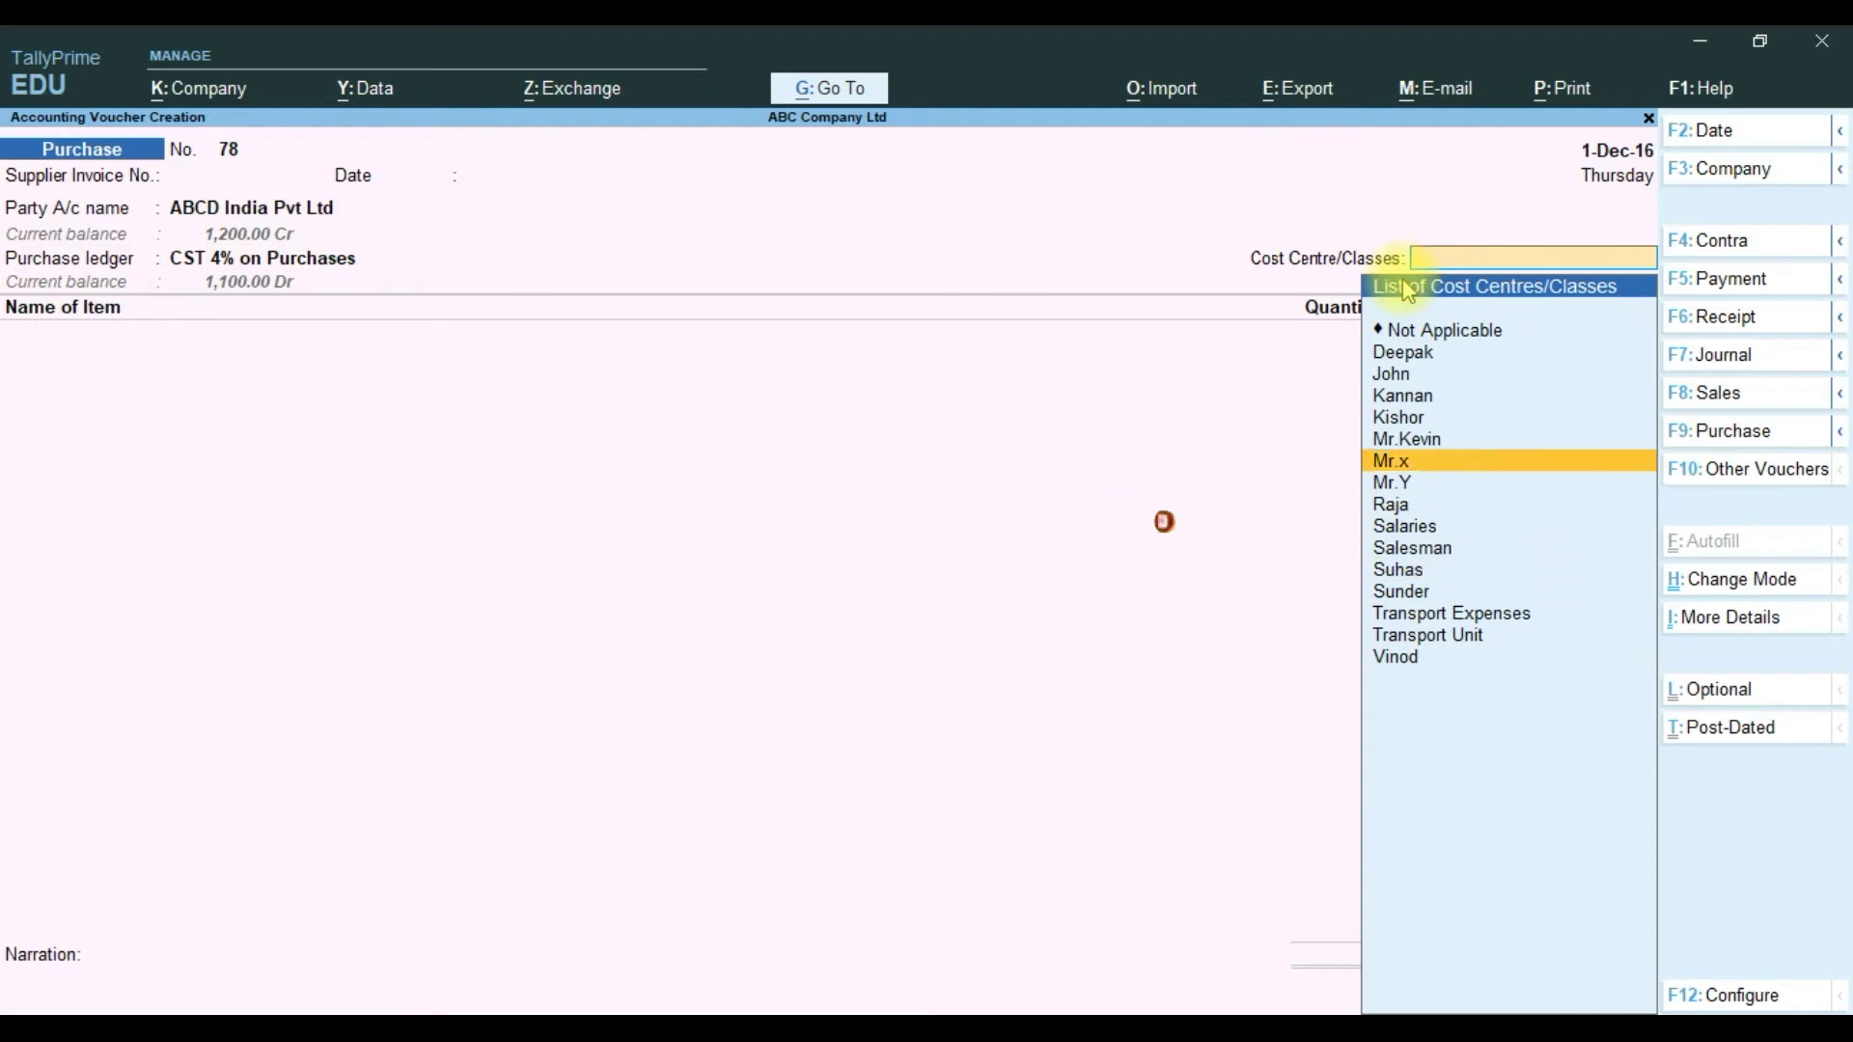
key("Down")
key("Down")
key("Down")
key("Down")
key("Down")
key("Down")
key("Down")
key("Down")
key("Down")
key("Down")
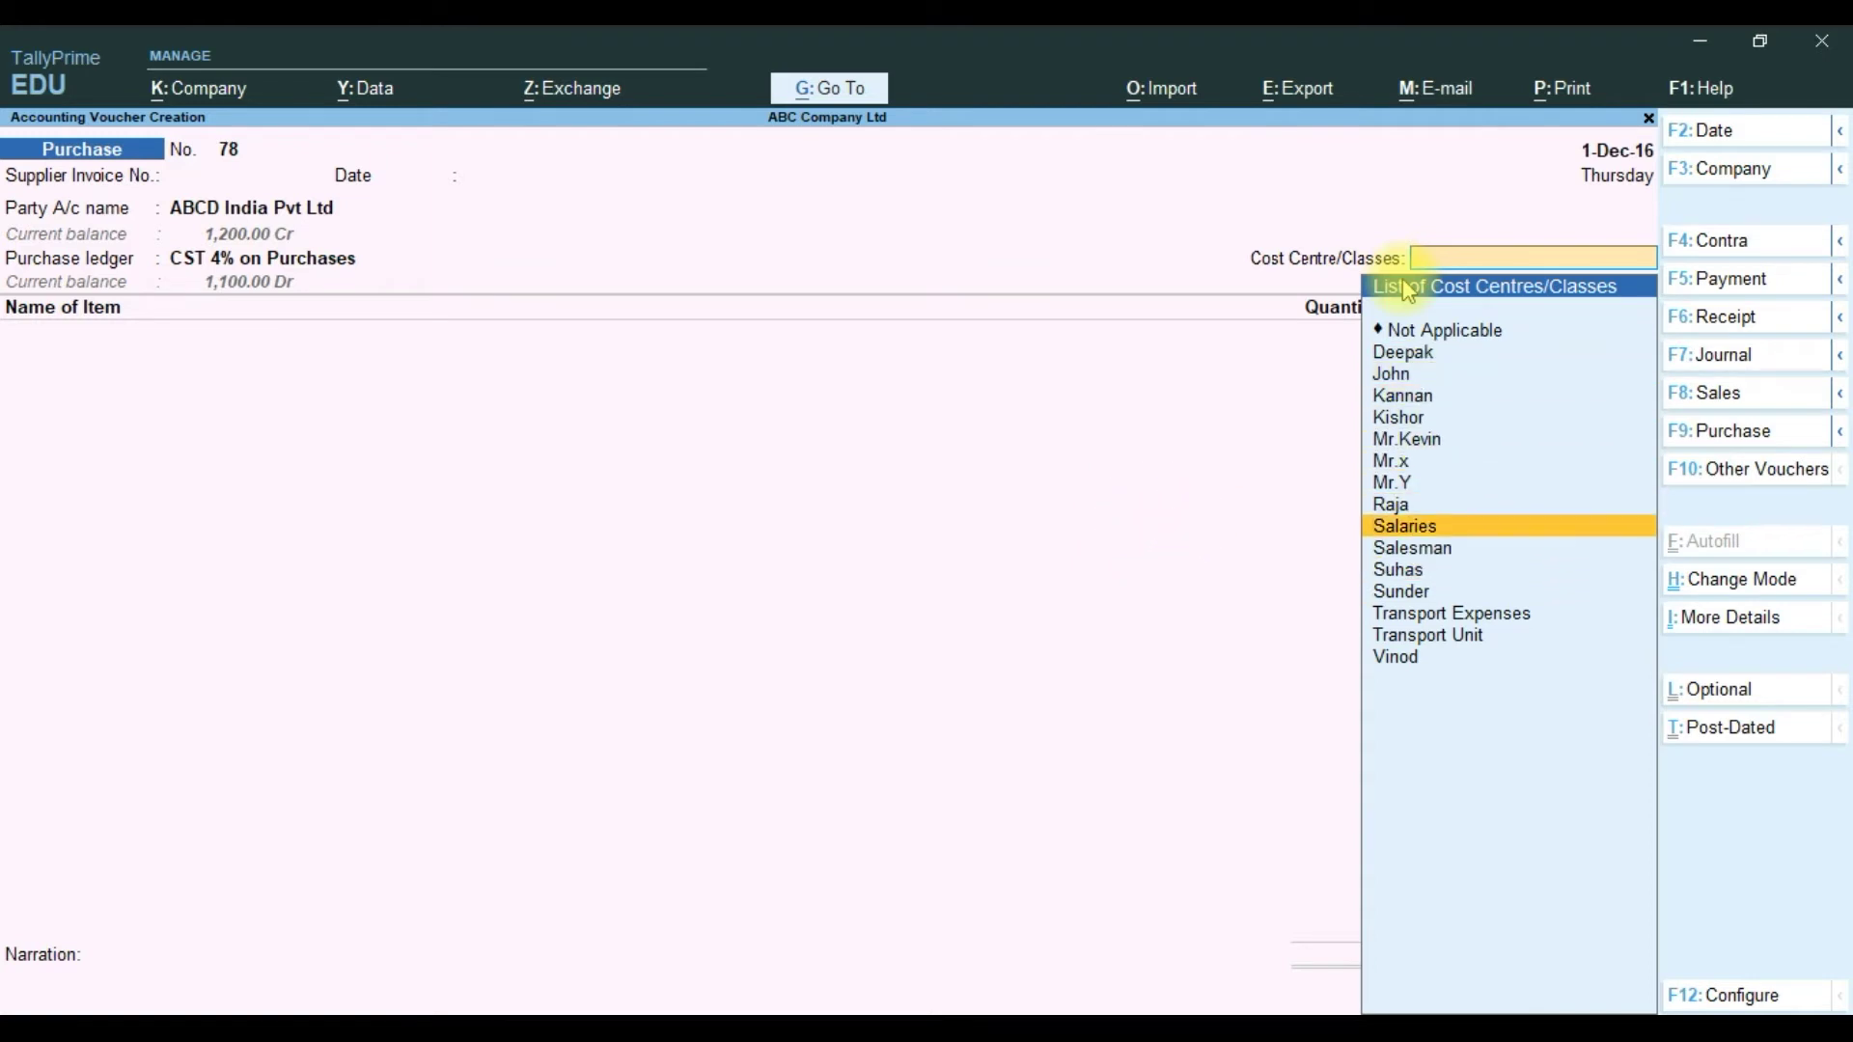
key("Down")
key("Down")
key("Down")
key("Down")
key("Up")
key("Up")
key("Up")
key("Up")
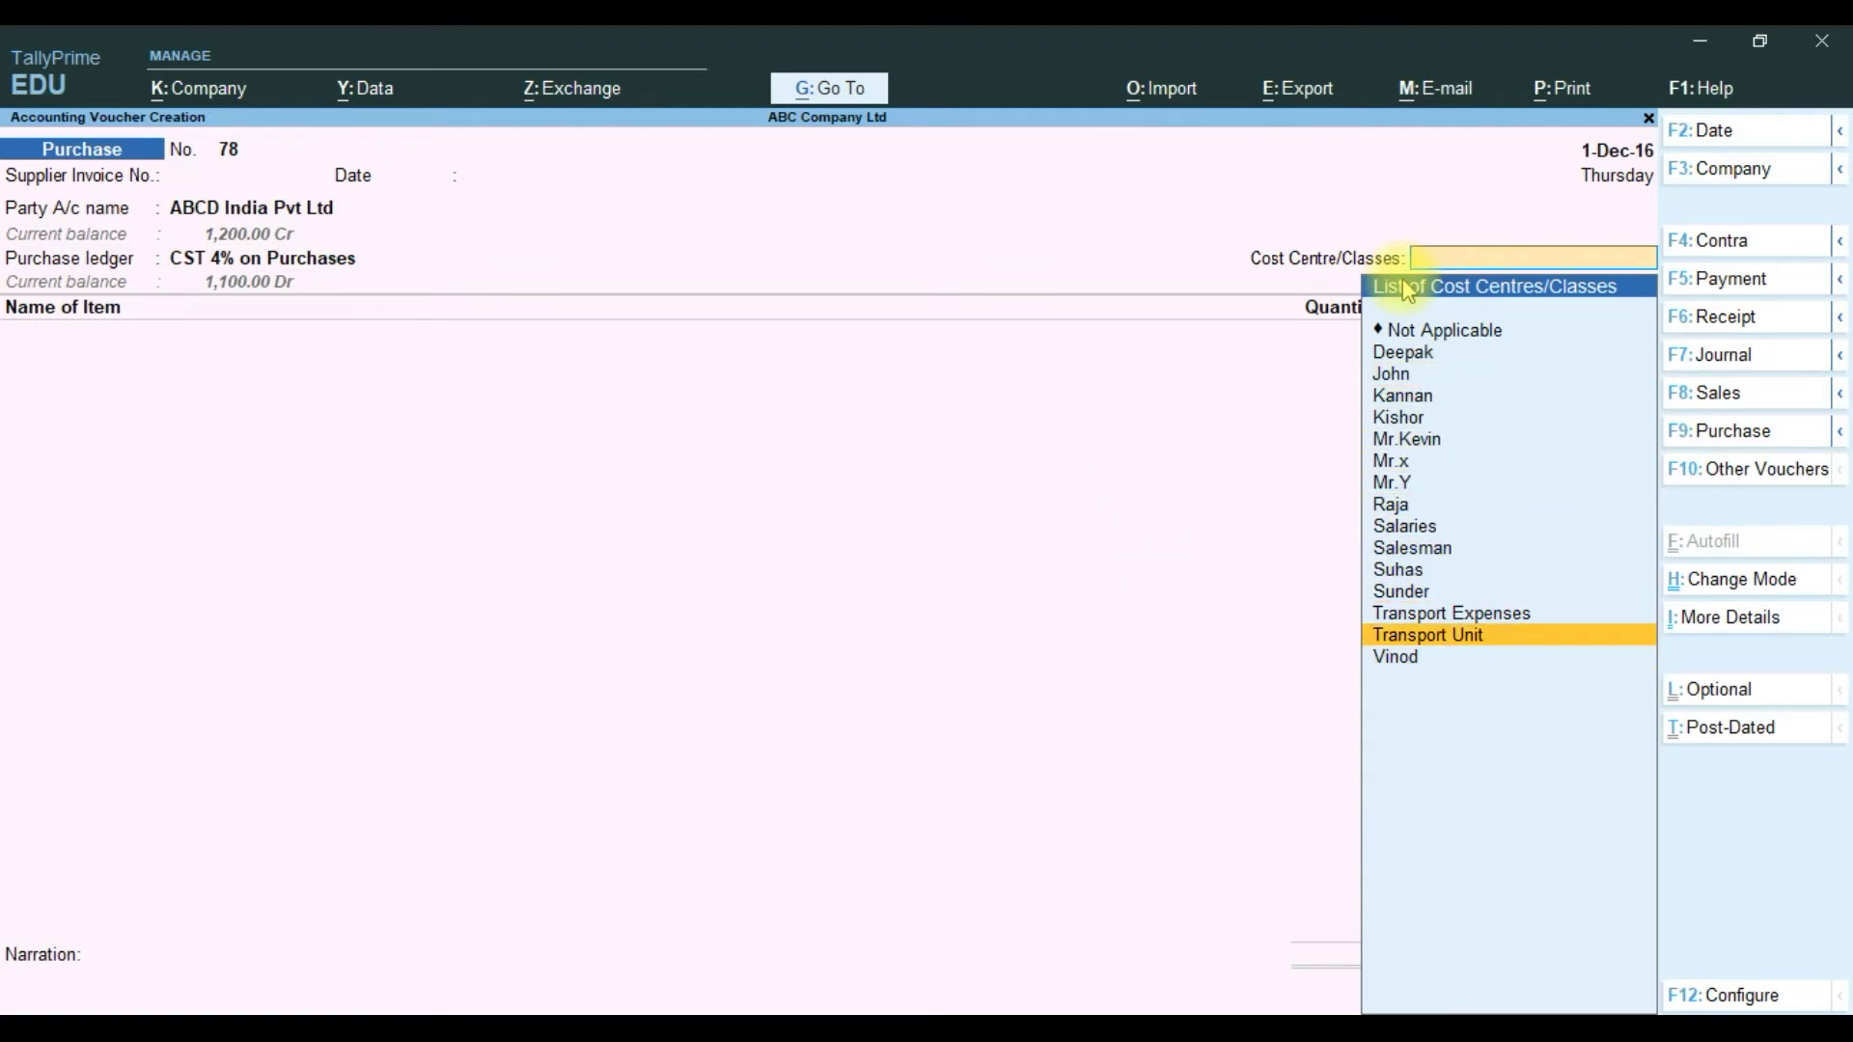
key("Up")
key("Up")
key("Up")
key("Up")
key("Up")
key("Up")
key("Up")
key("Up")
key("Up")
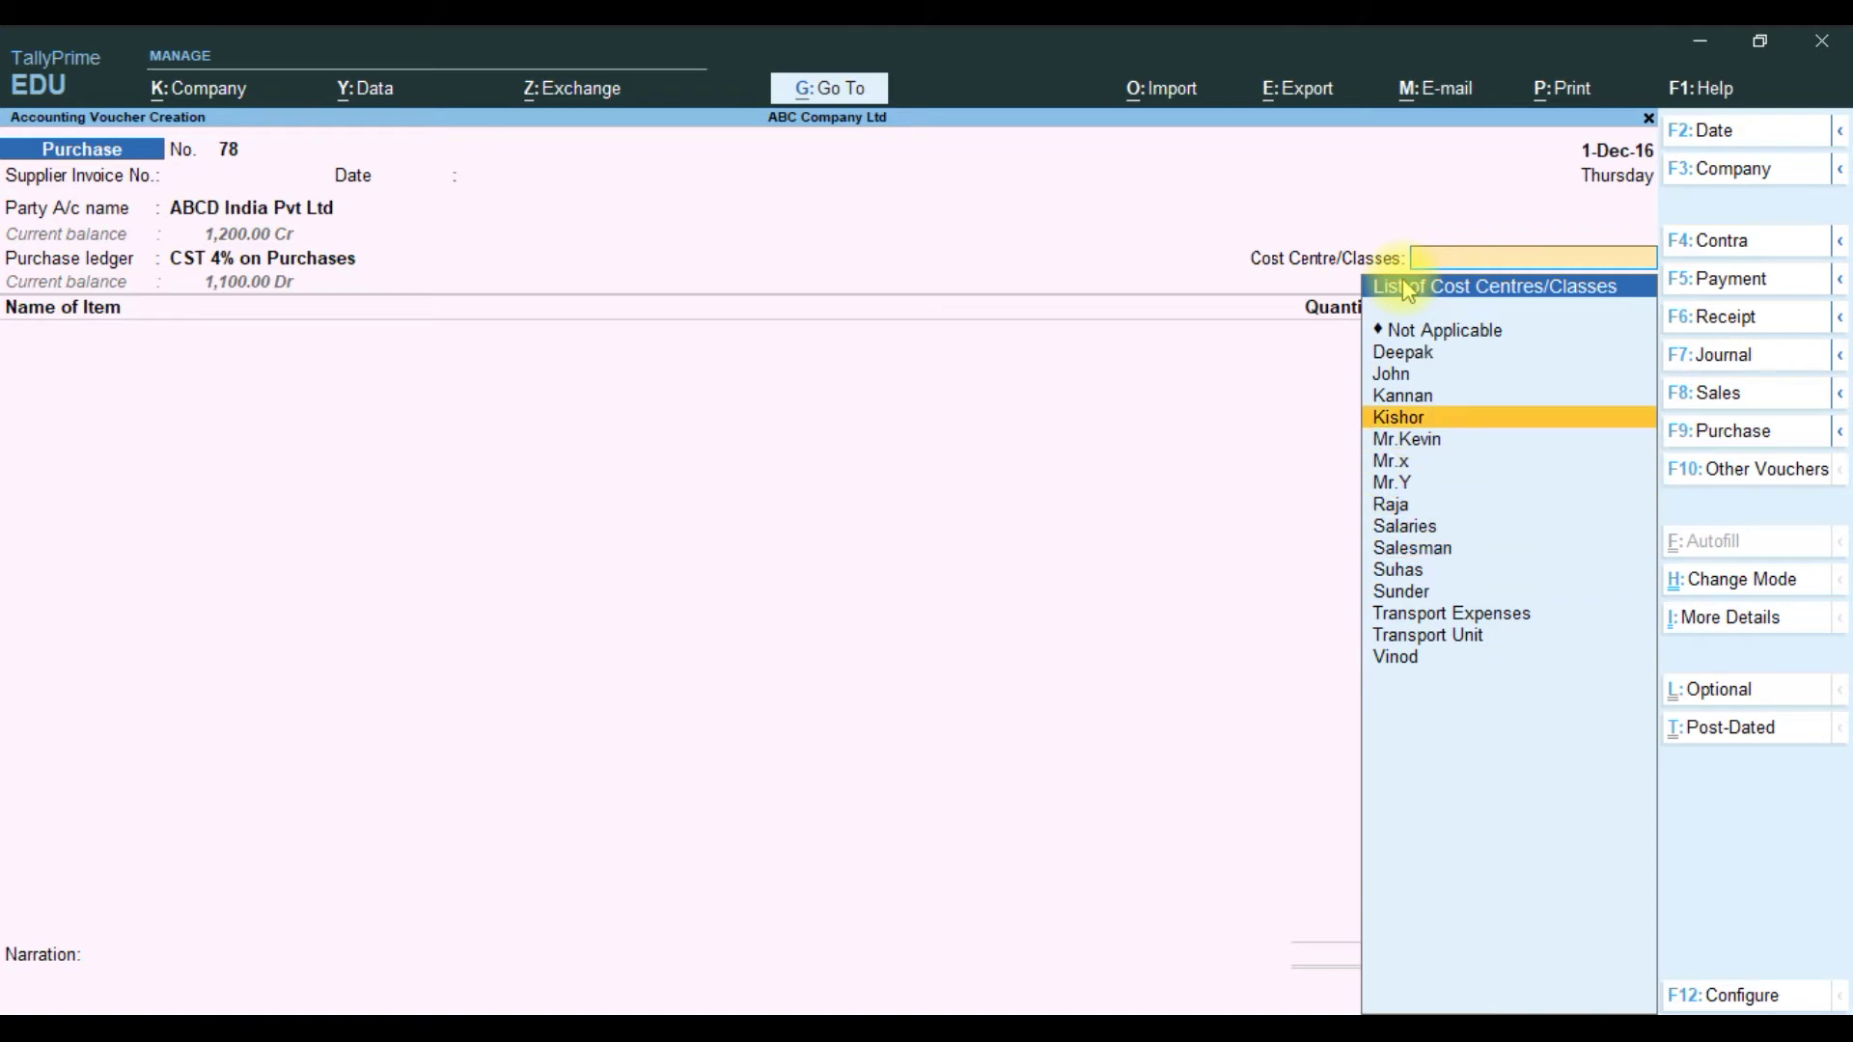
key("Up")
key("Up")
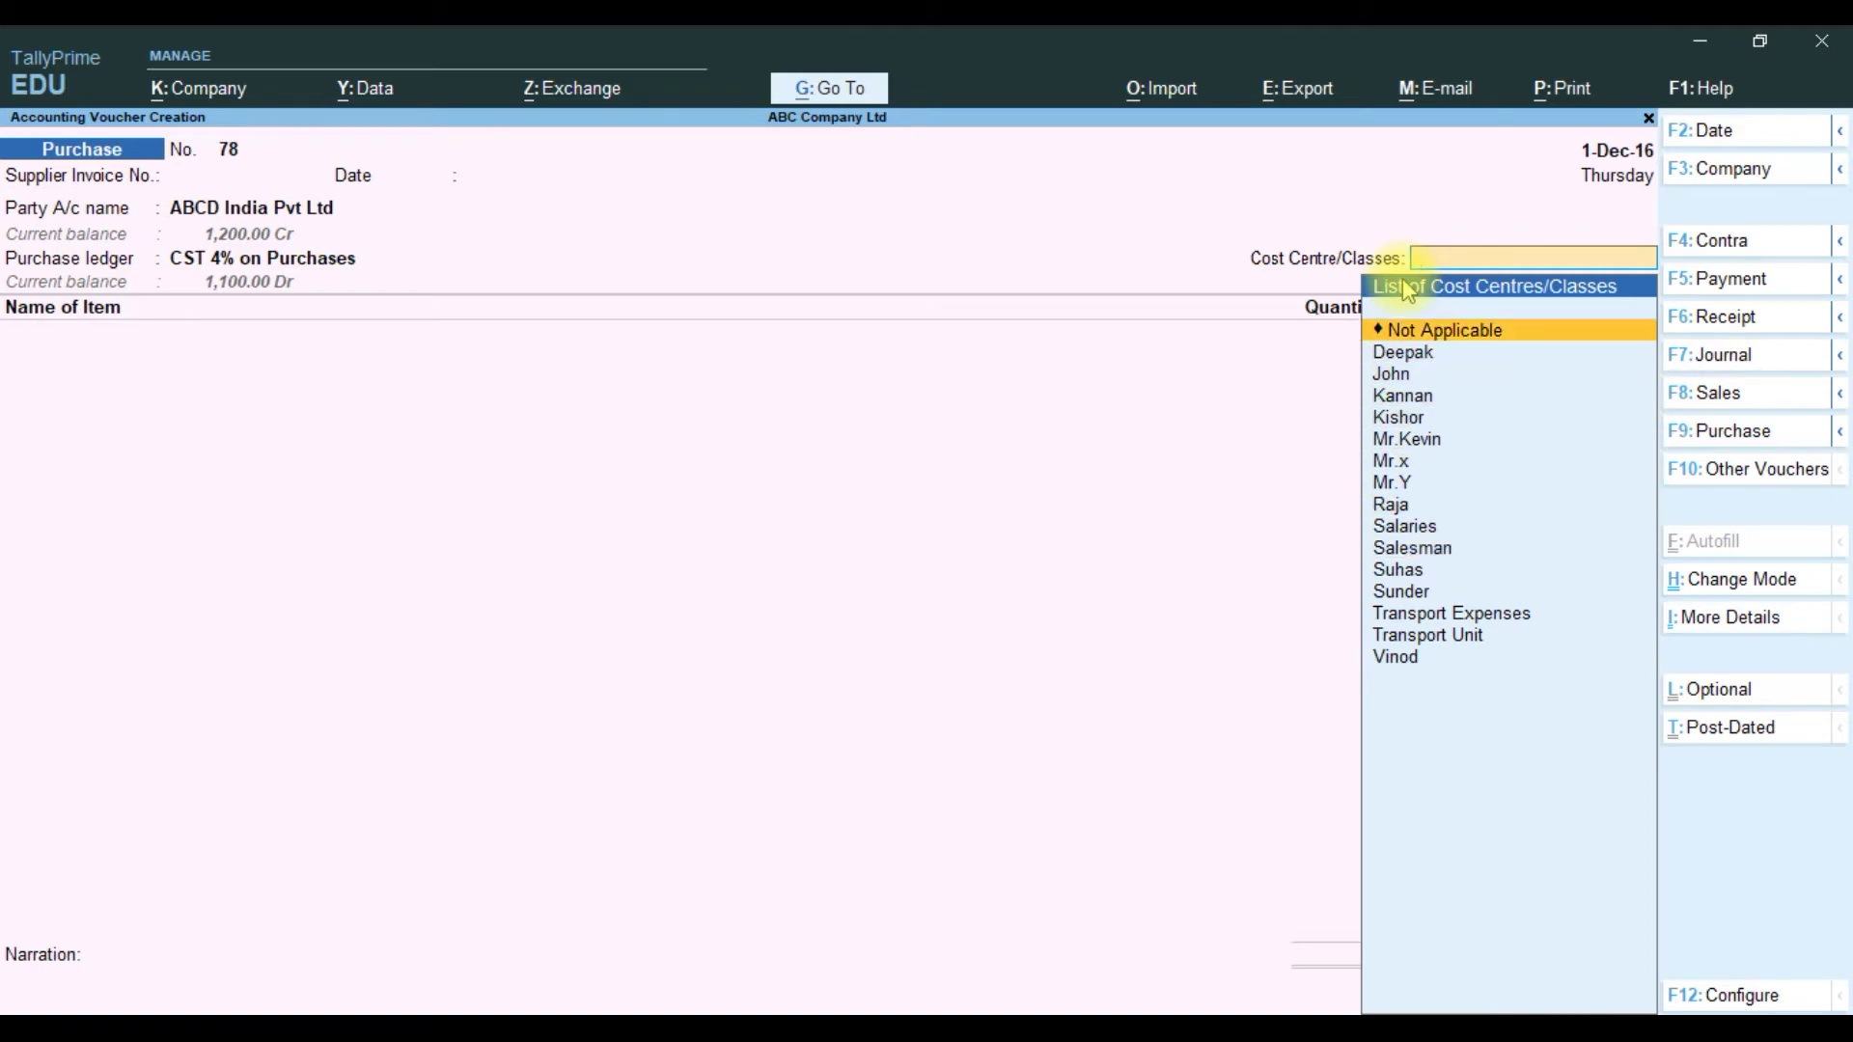
key("Down")
key("Down")
key("Down")
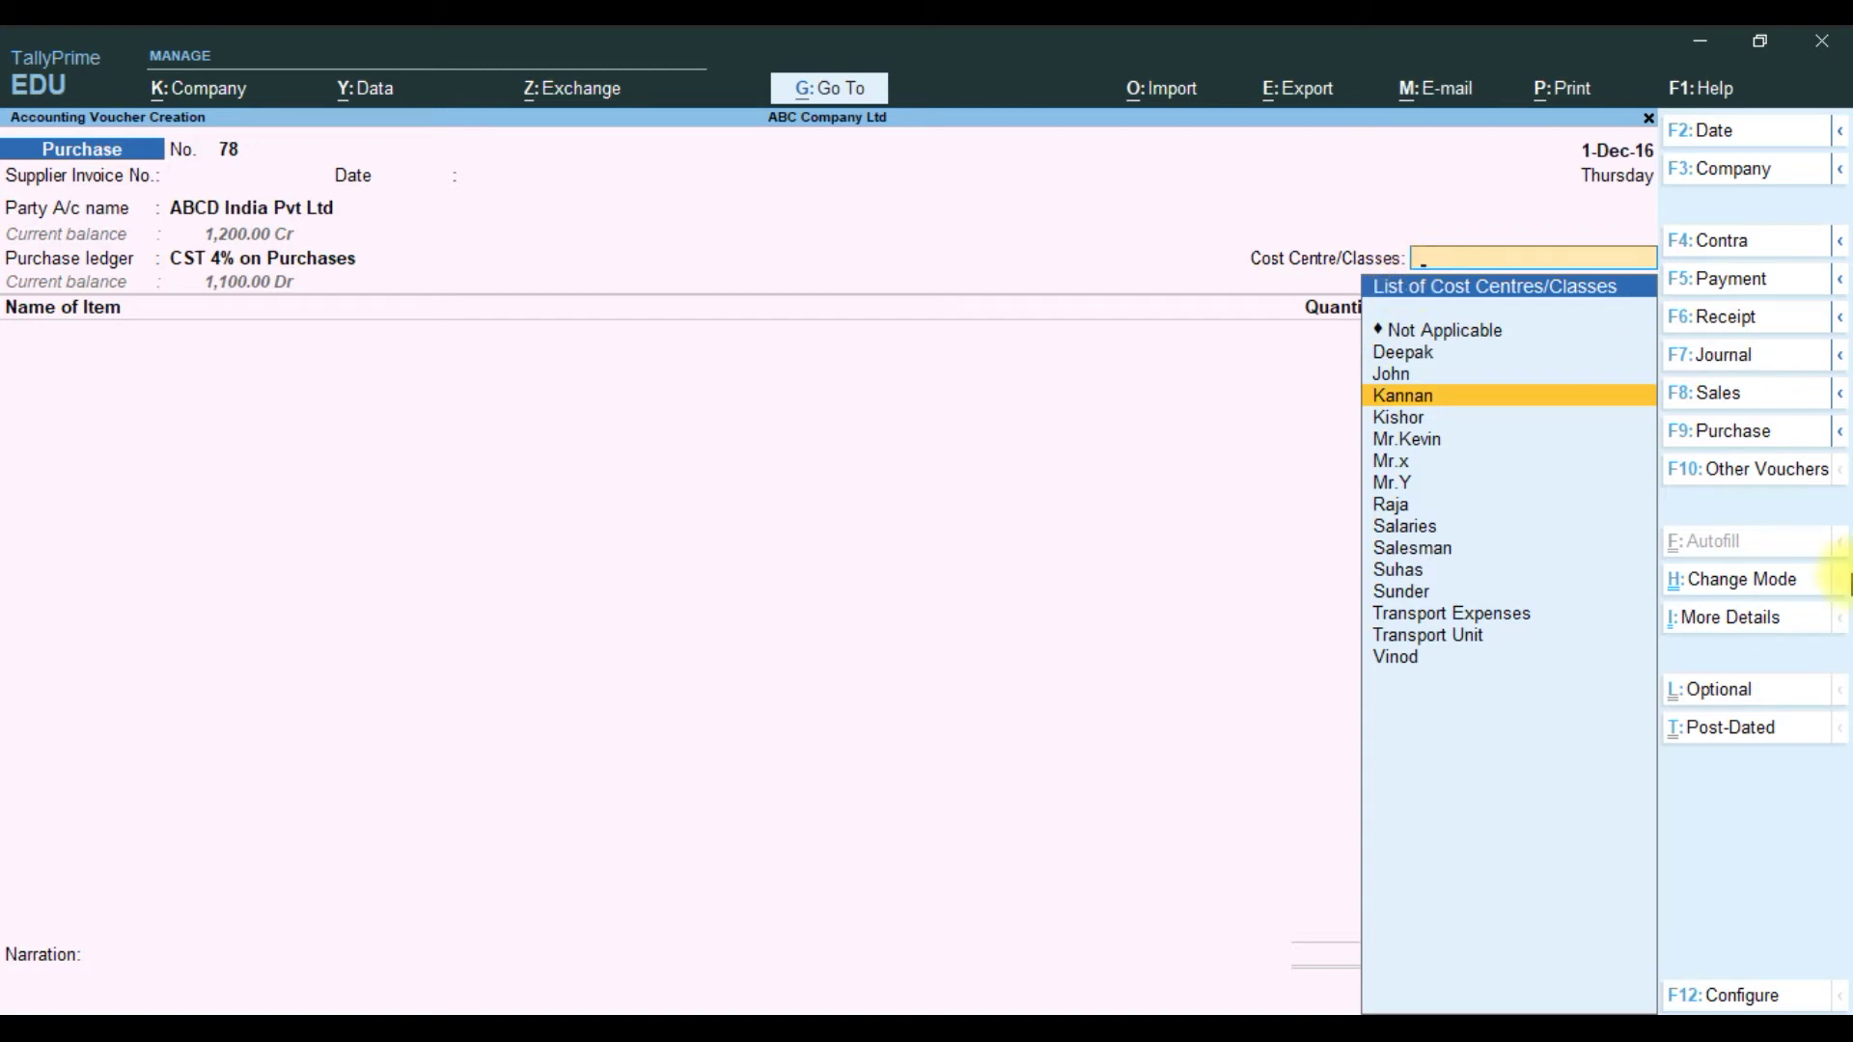
- Set Show list of Employees to Yes in the voucher configuration and save it
key("F12")
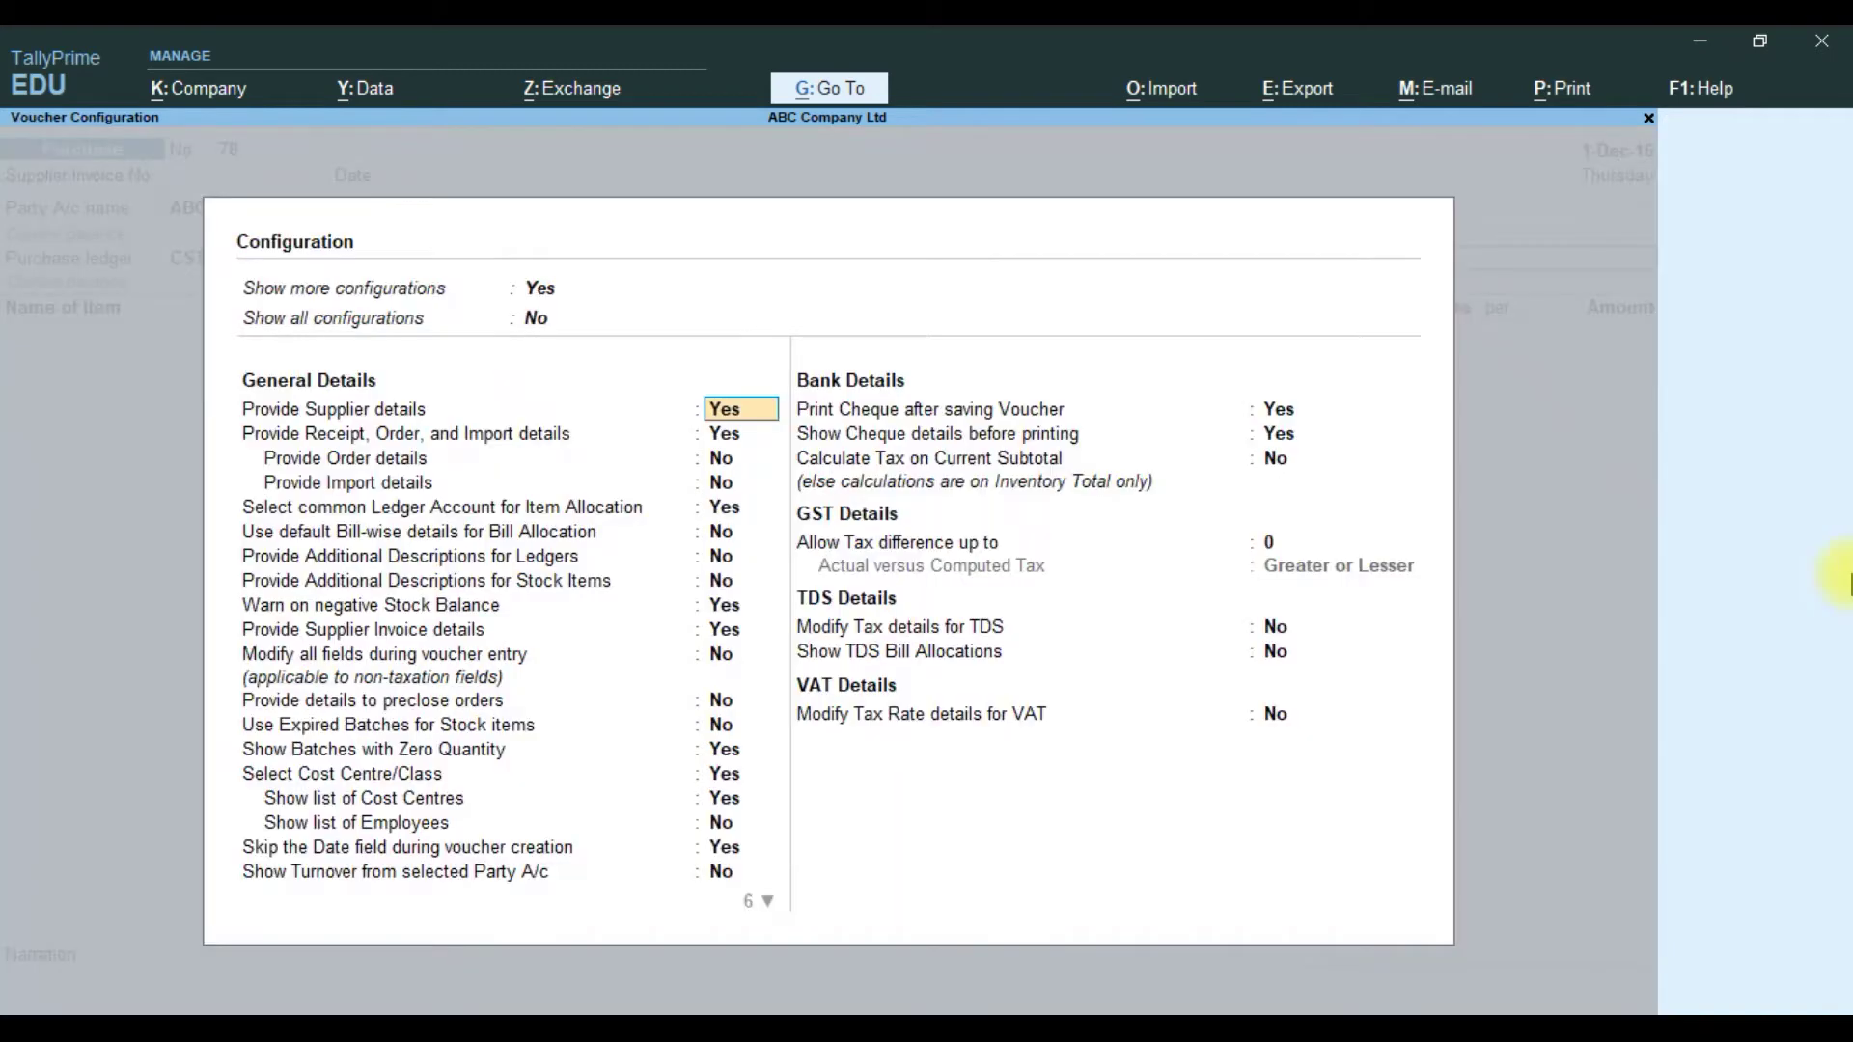
key("Down")
key("Down")
key("Down")
key("Down")
key("Down")
key("Down")
key("Down")
key("Down")
key("Down")
key("Down")
key("Down")
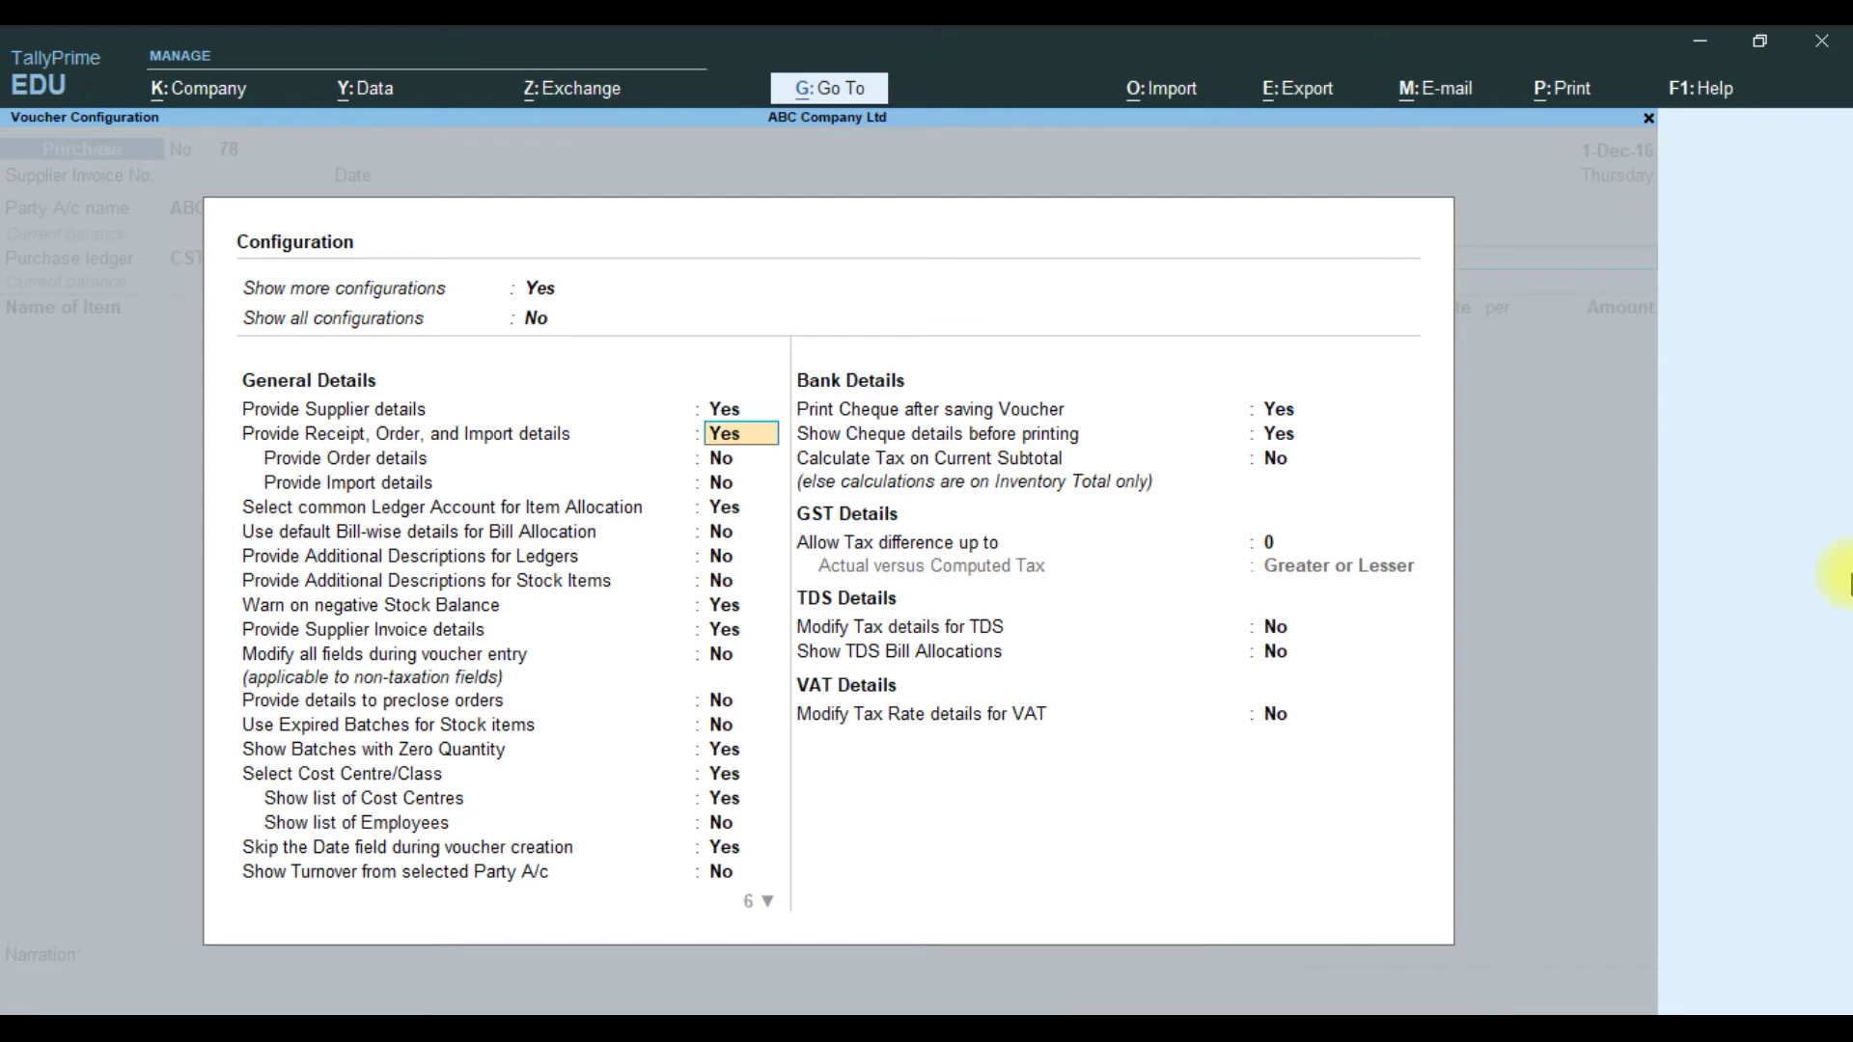
key("Down")
key("Down")
key("Down")
key("Down")
key("Down")
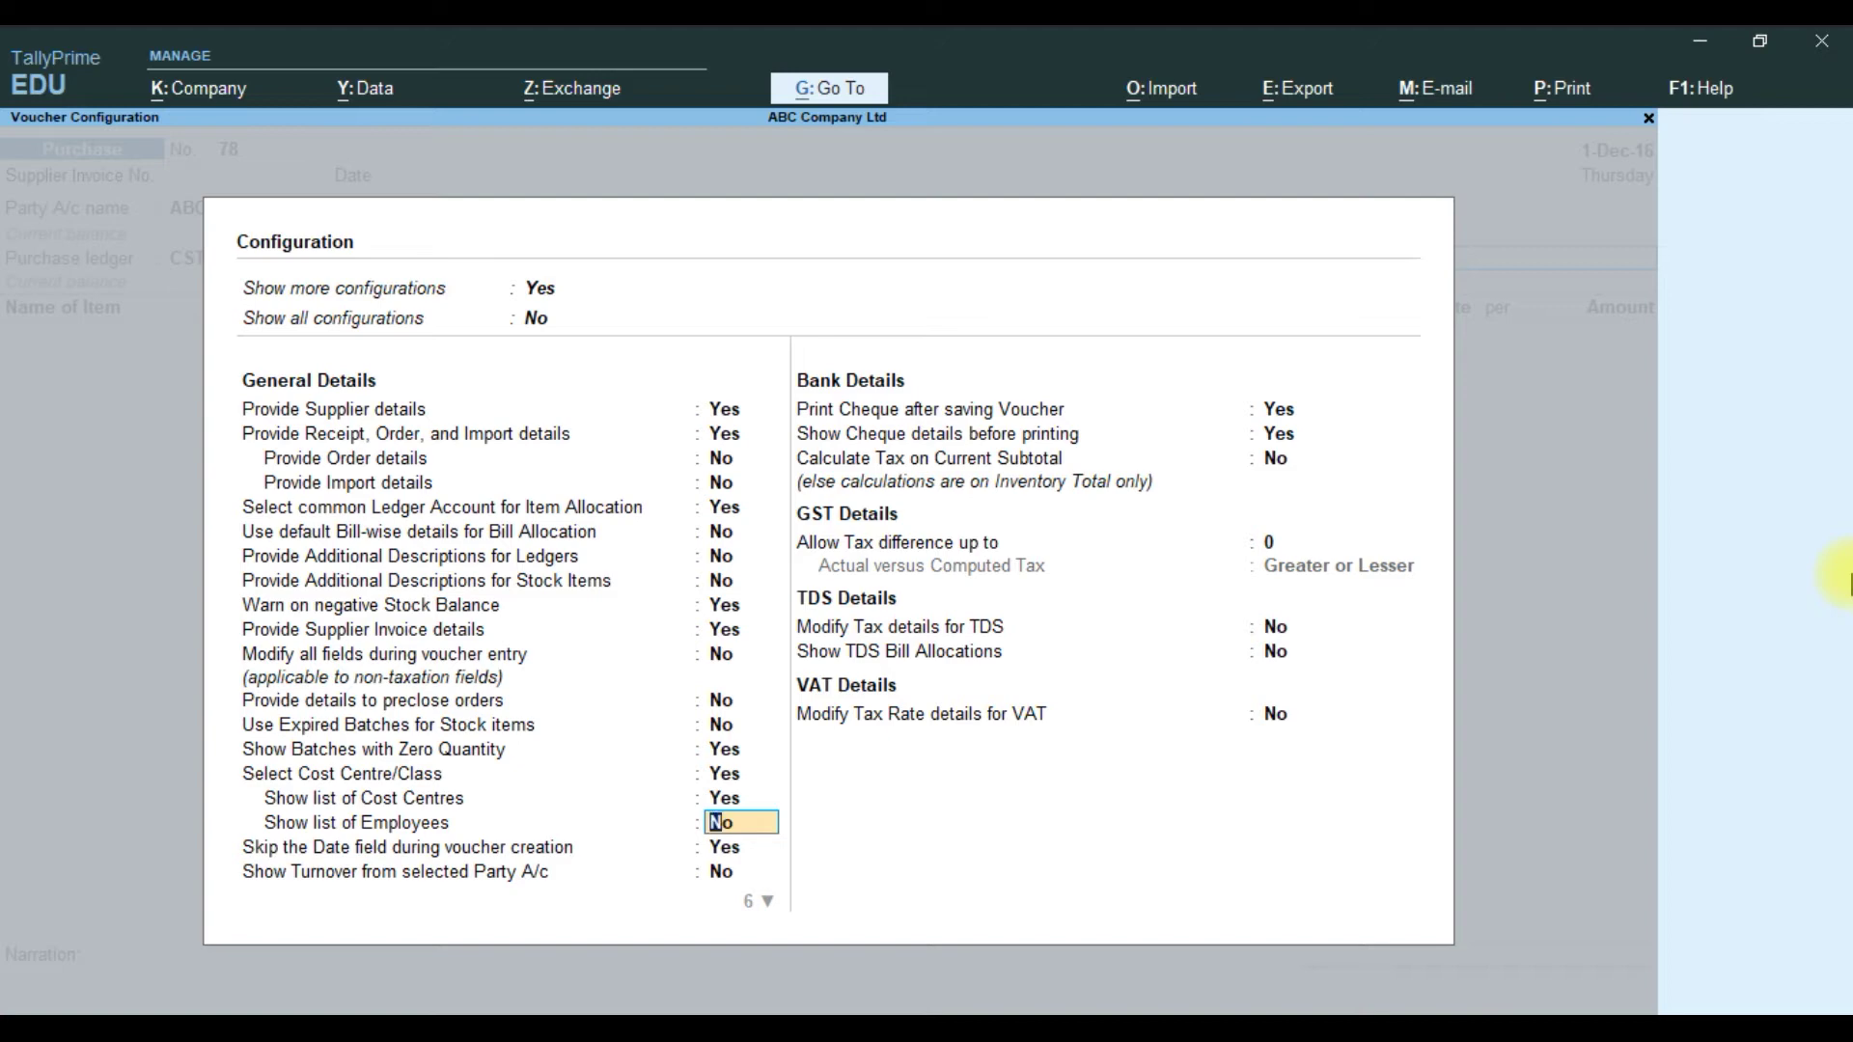
type("y")
key("Down")
key("Down")
key("Down")
key("Down")
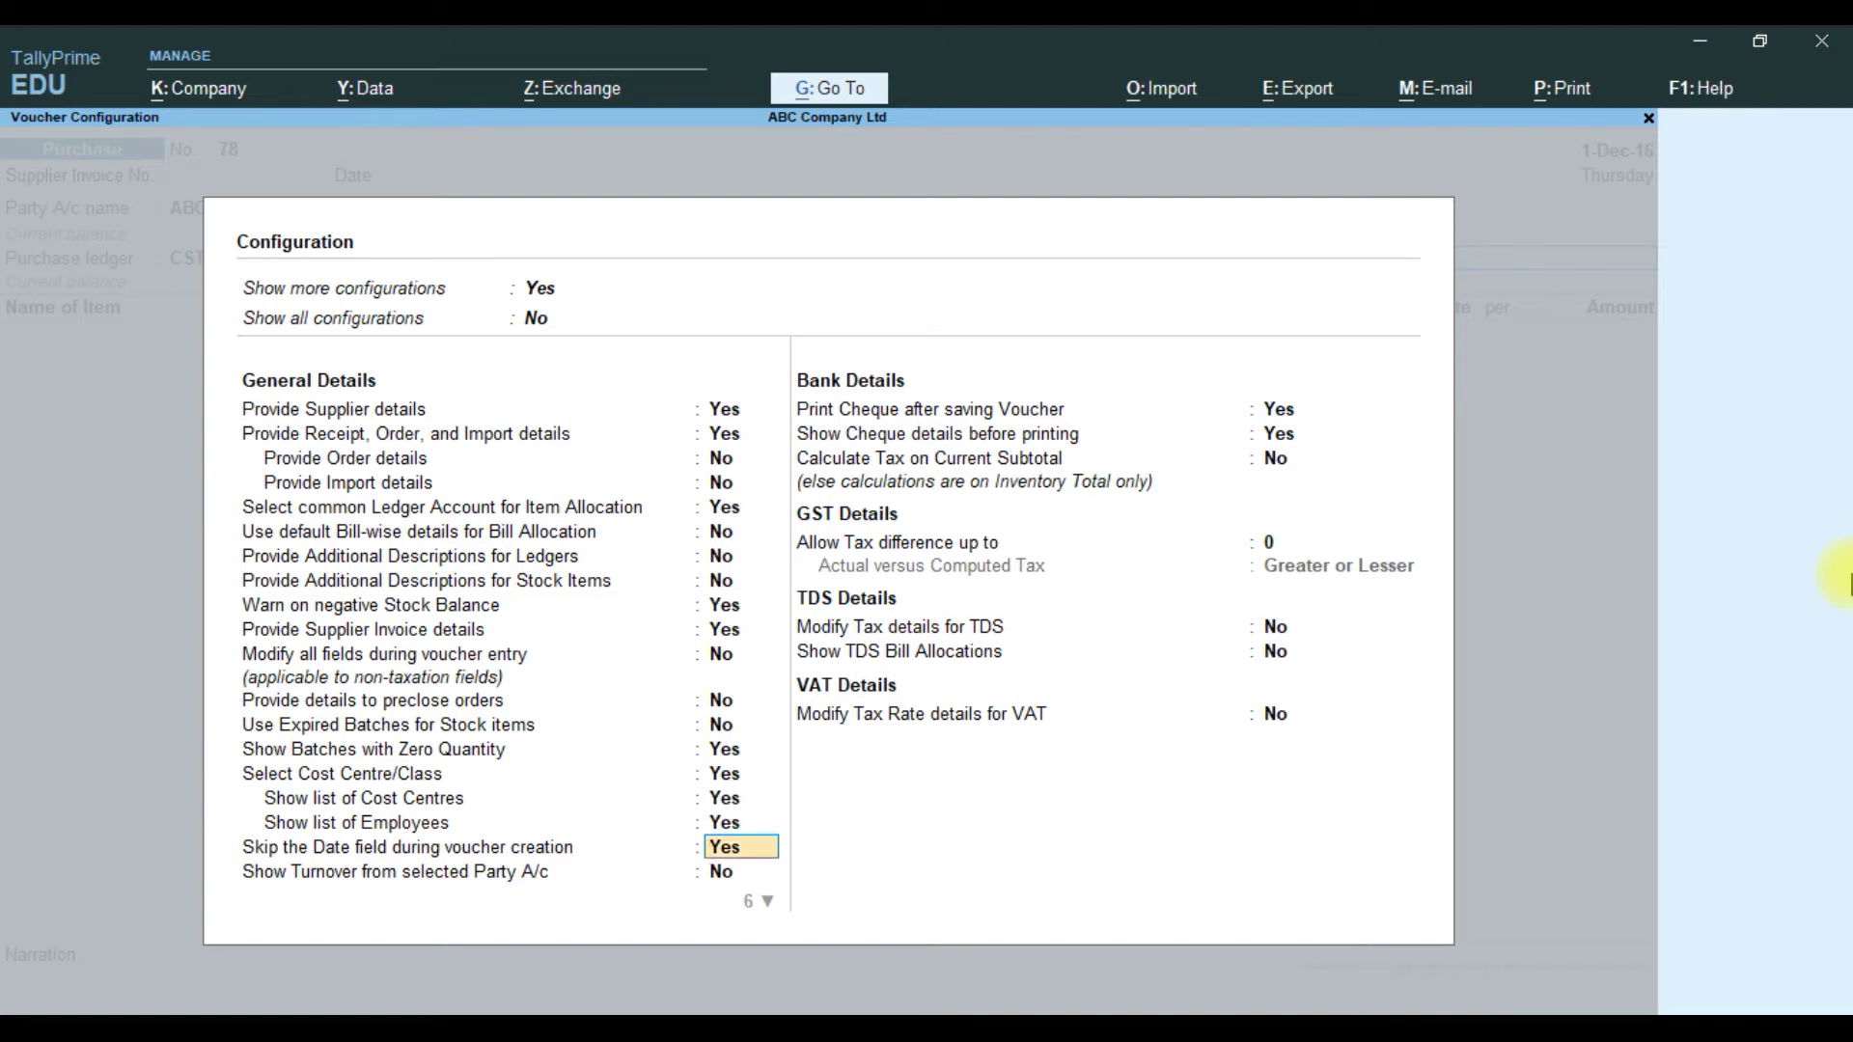
key("Down")
key("Down")
key("Down")
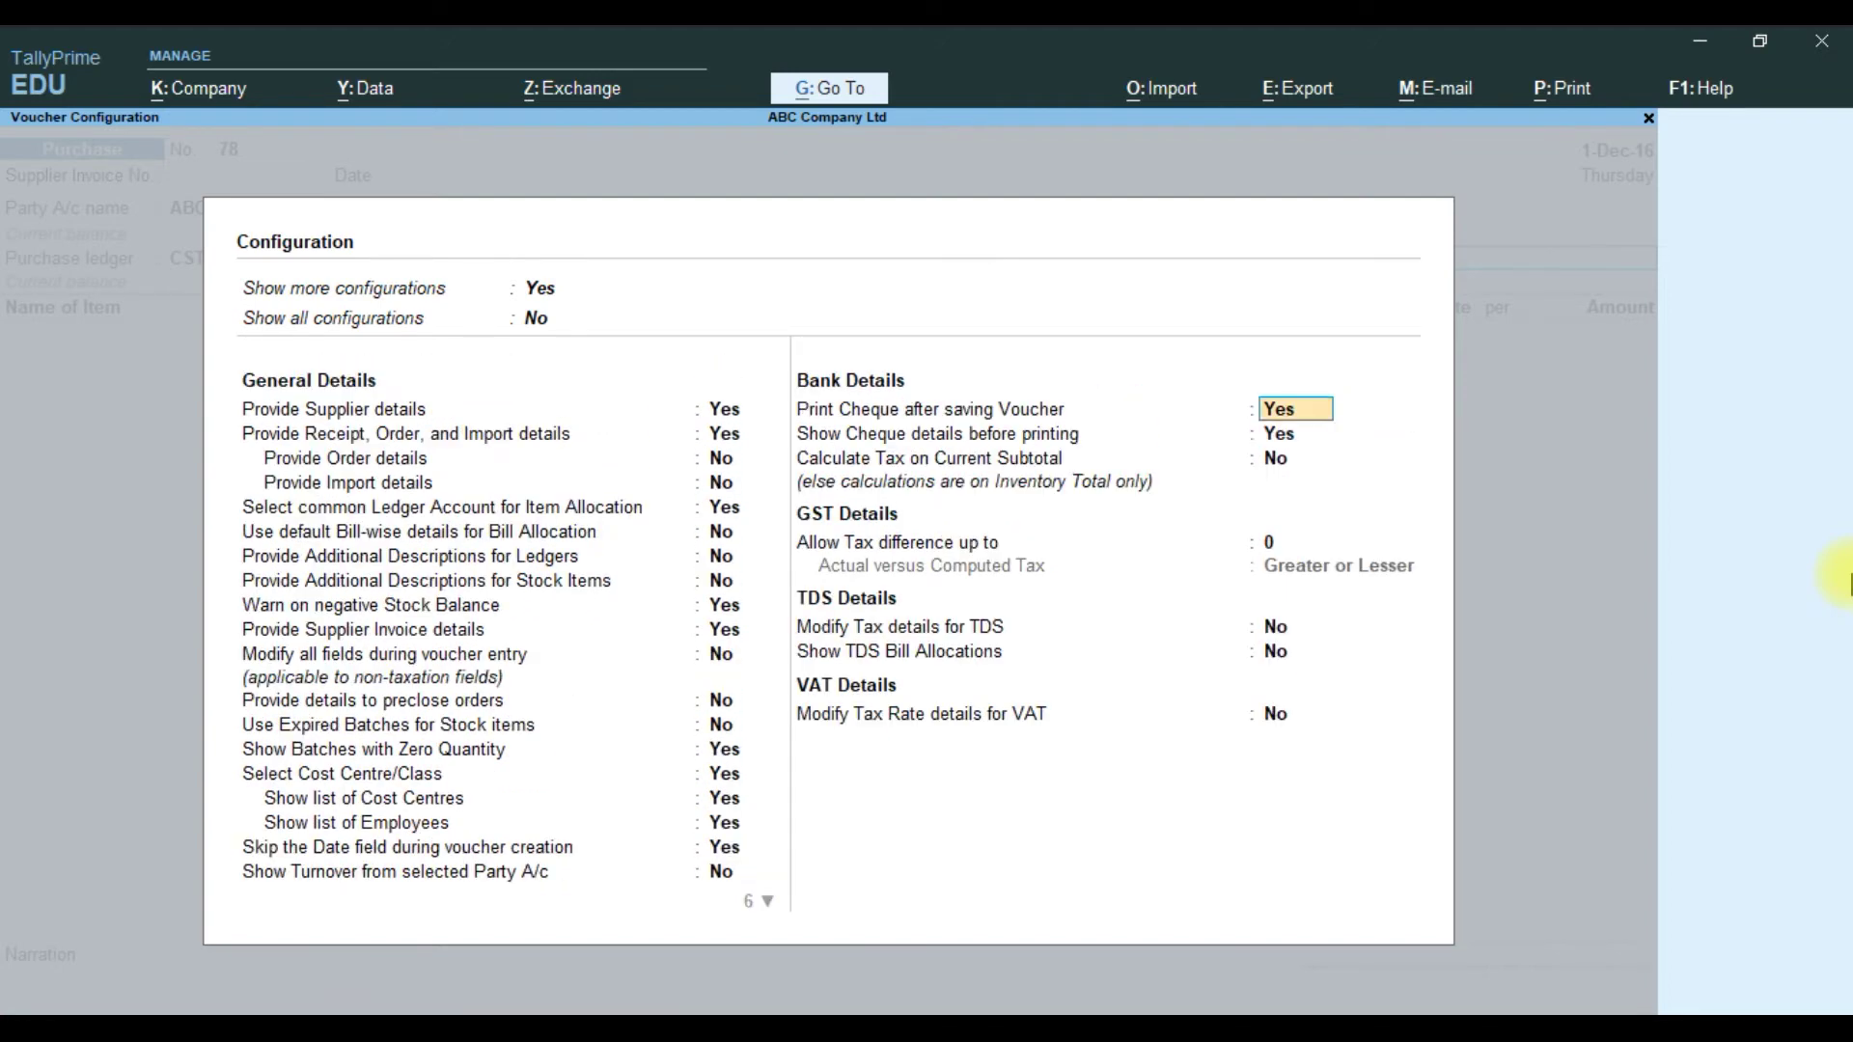
key("ctrl+a")
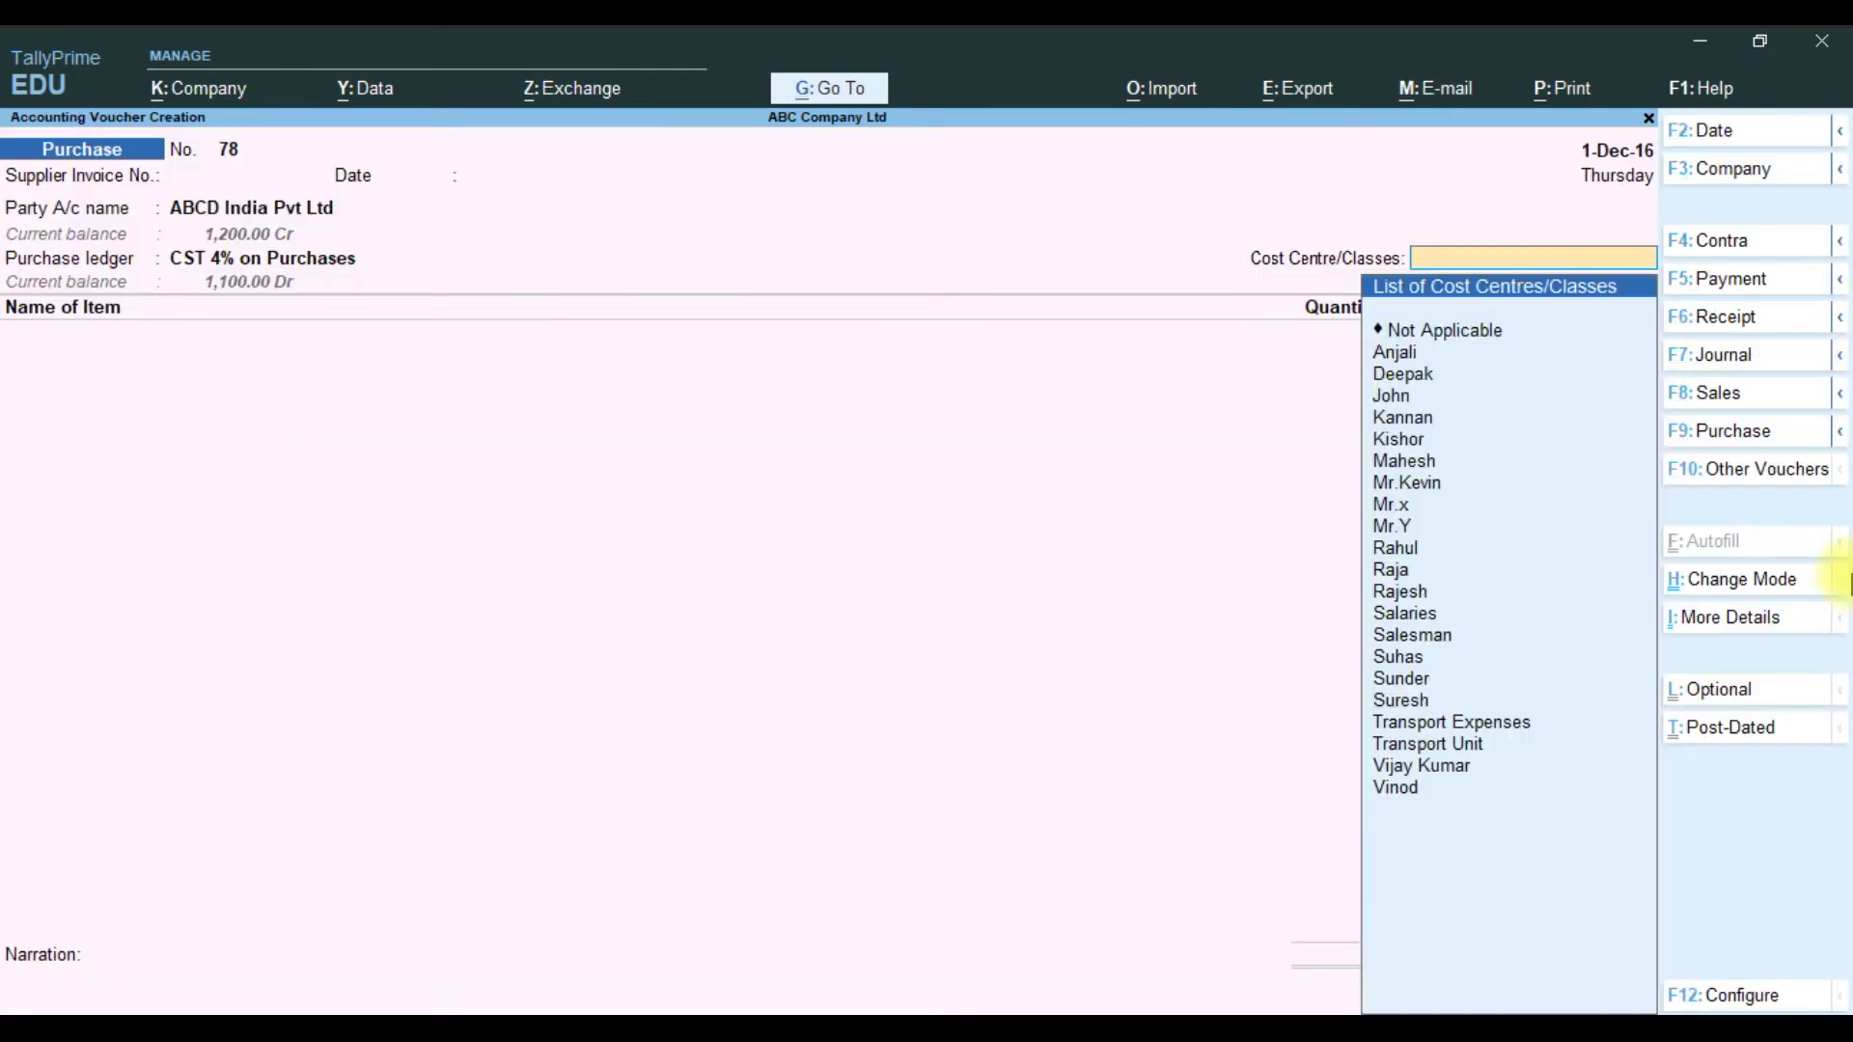
- Look through the employees and cost centres offered for the purchase voucher's Cost Centre/Classes field
key("Down")
key("Down")
key("Down")
key("Down")
key("Down")
key("Down")
key("Down")
key("Down")
key("Down")
key("Down")
key("Down")
key("Down")
key("Down")
key("Down")
key("Down")
key("Down")
key("Down")
key("Down")
key("Down")
key("Down")
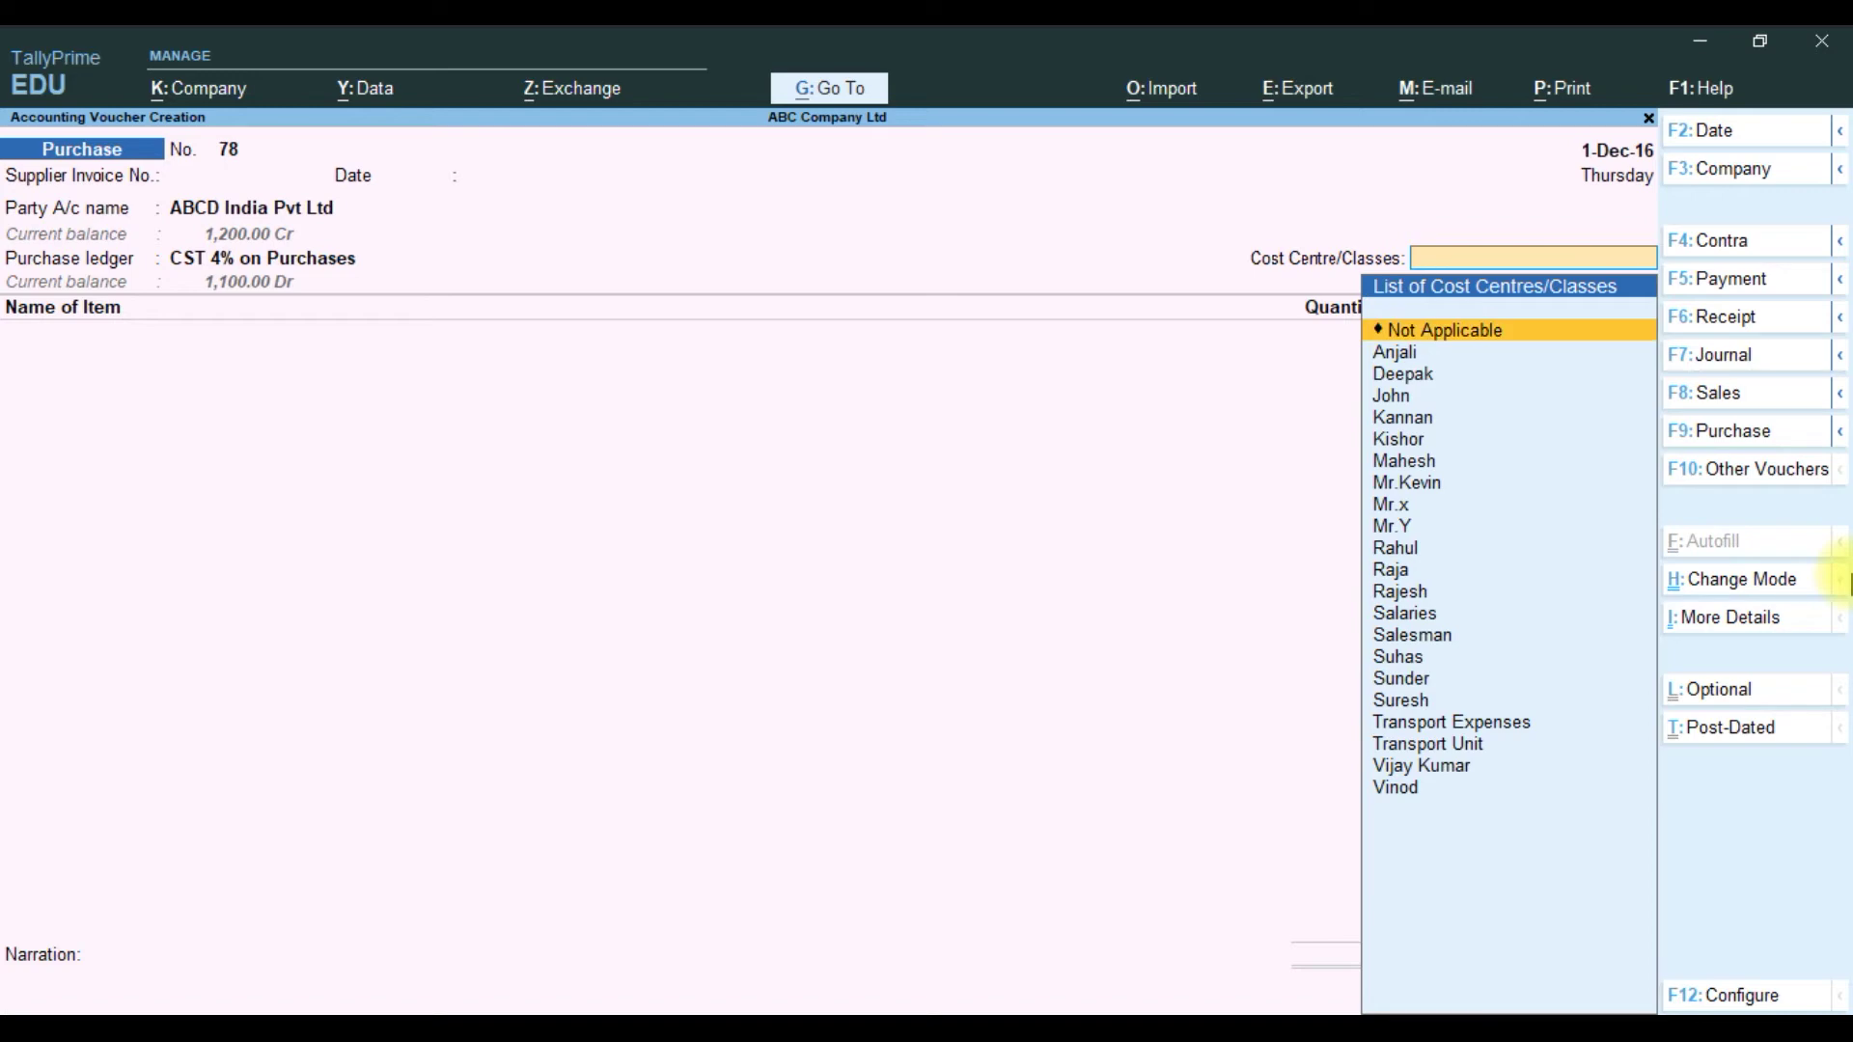
key("Up")
key("Down")
key("Down")
- Discard the current voucher and start a new purchase voucher with supplier invoice number w and its default date
key("Escape")
key("y")
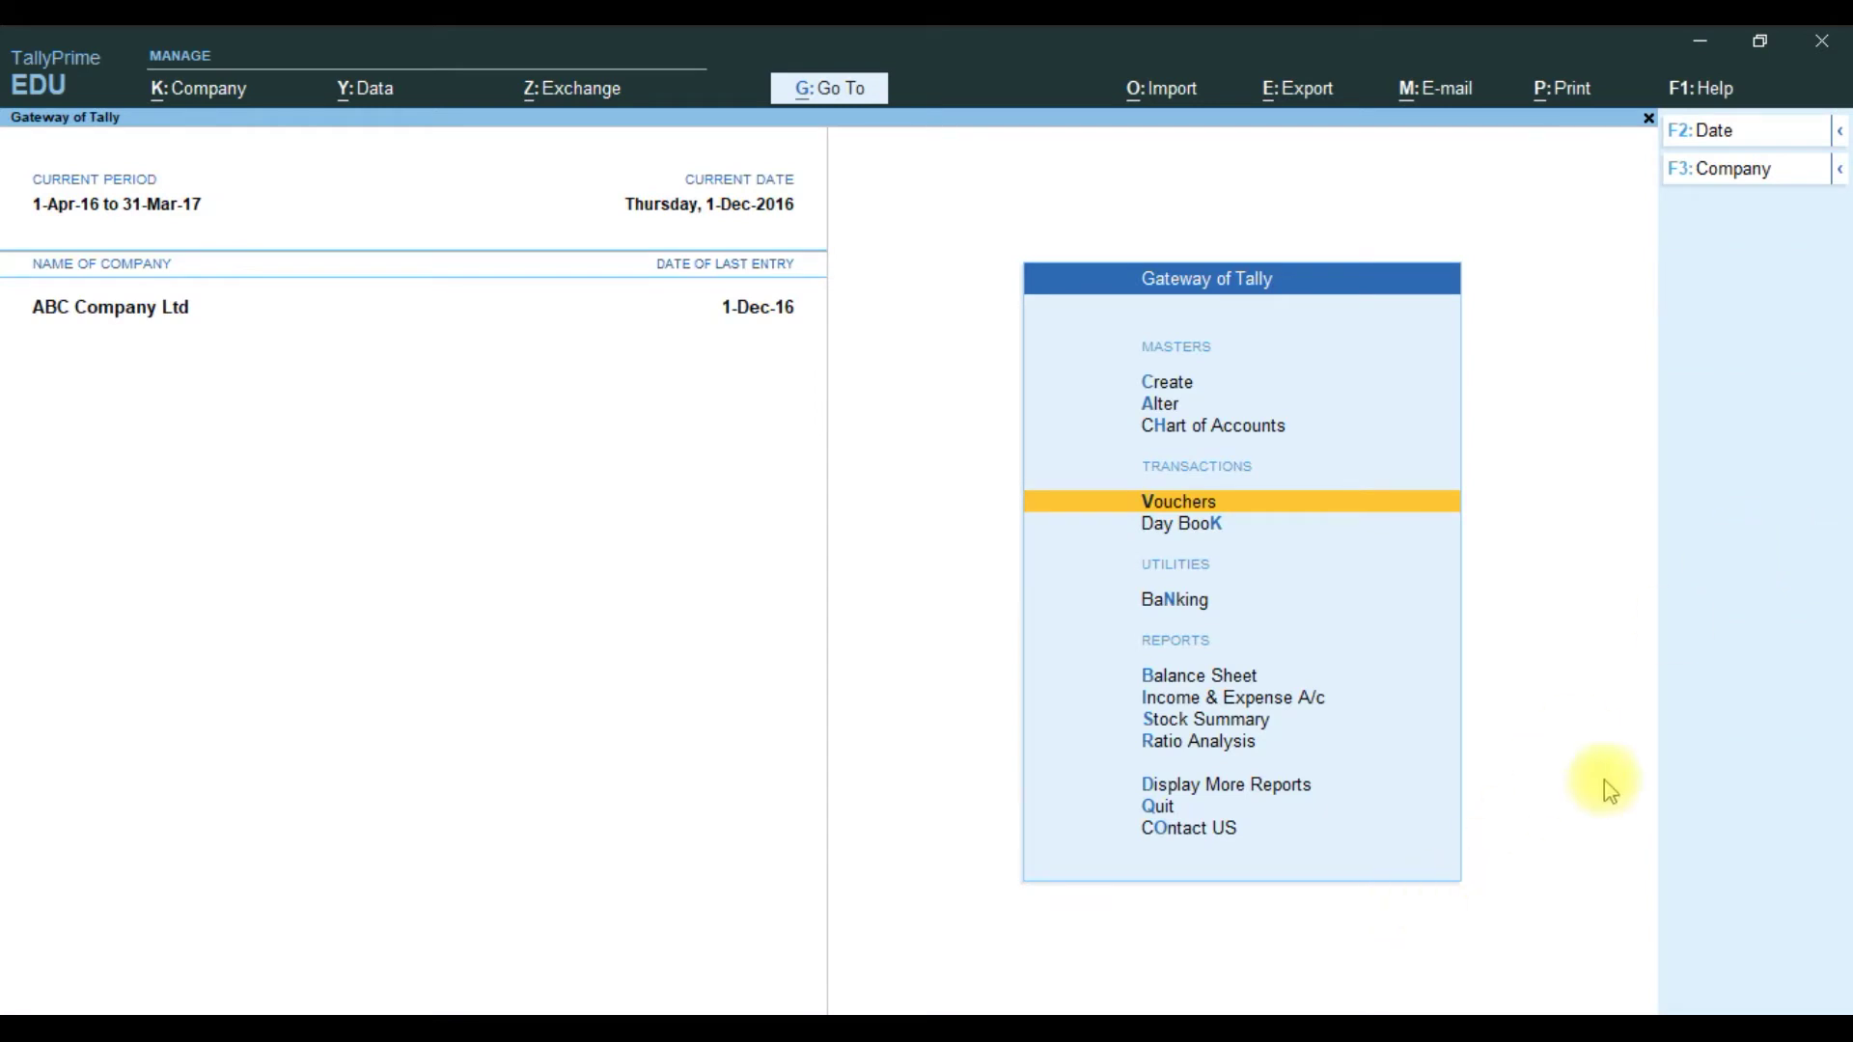
key("Return")
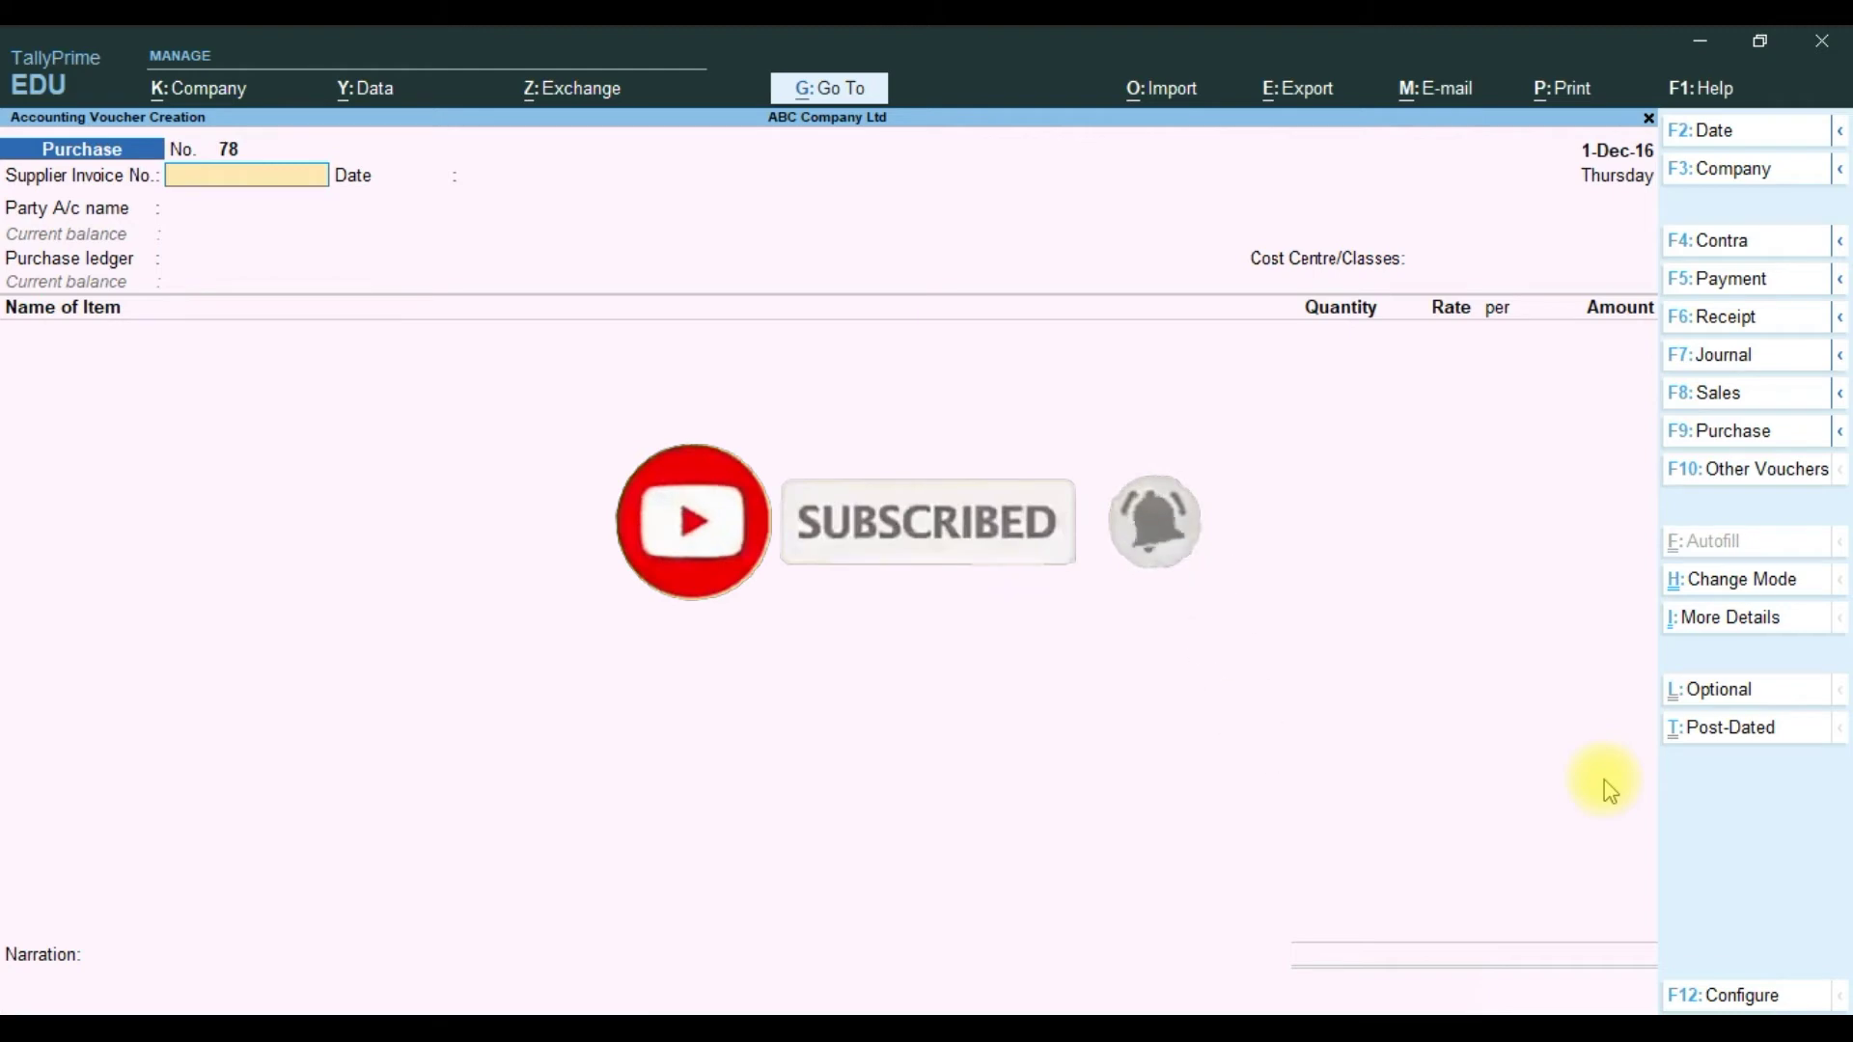
type("w")
key("Return")
key("Return")
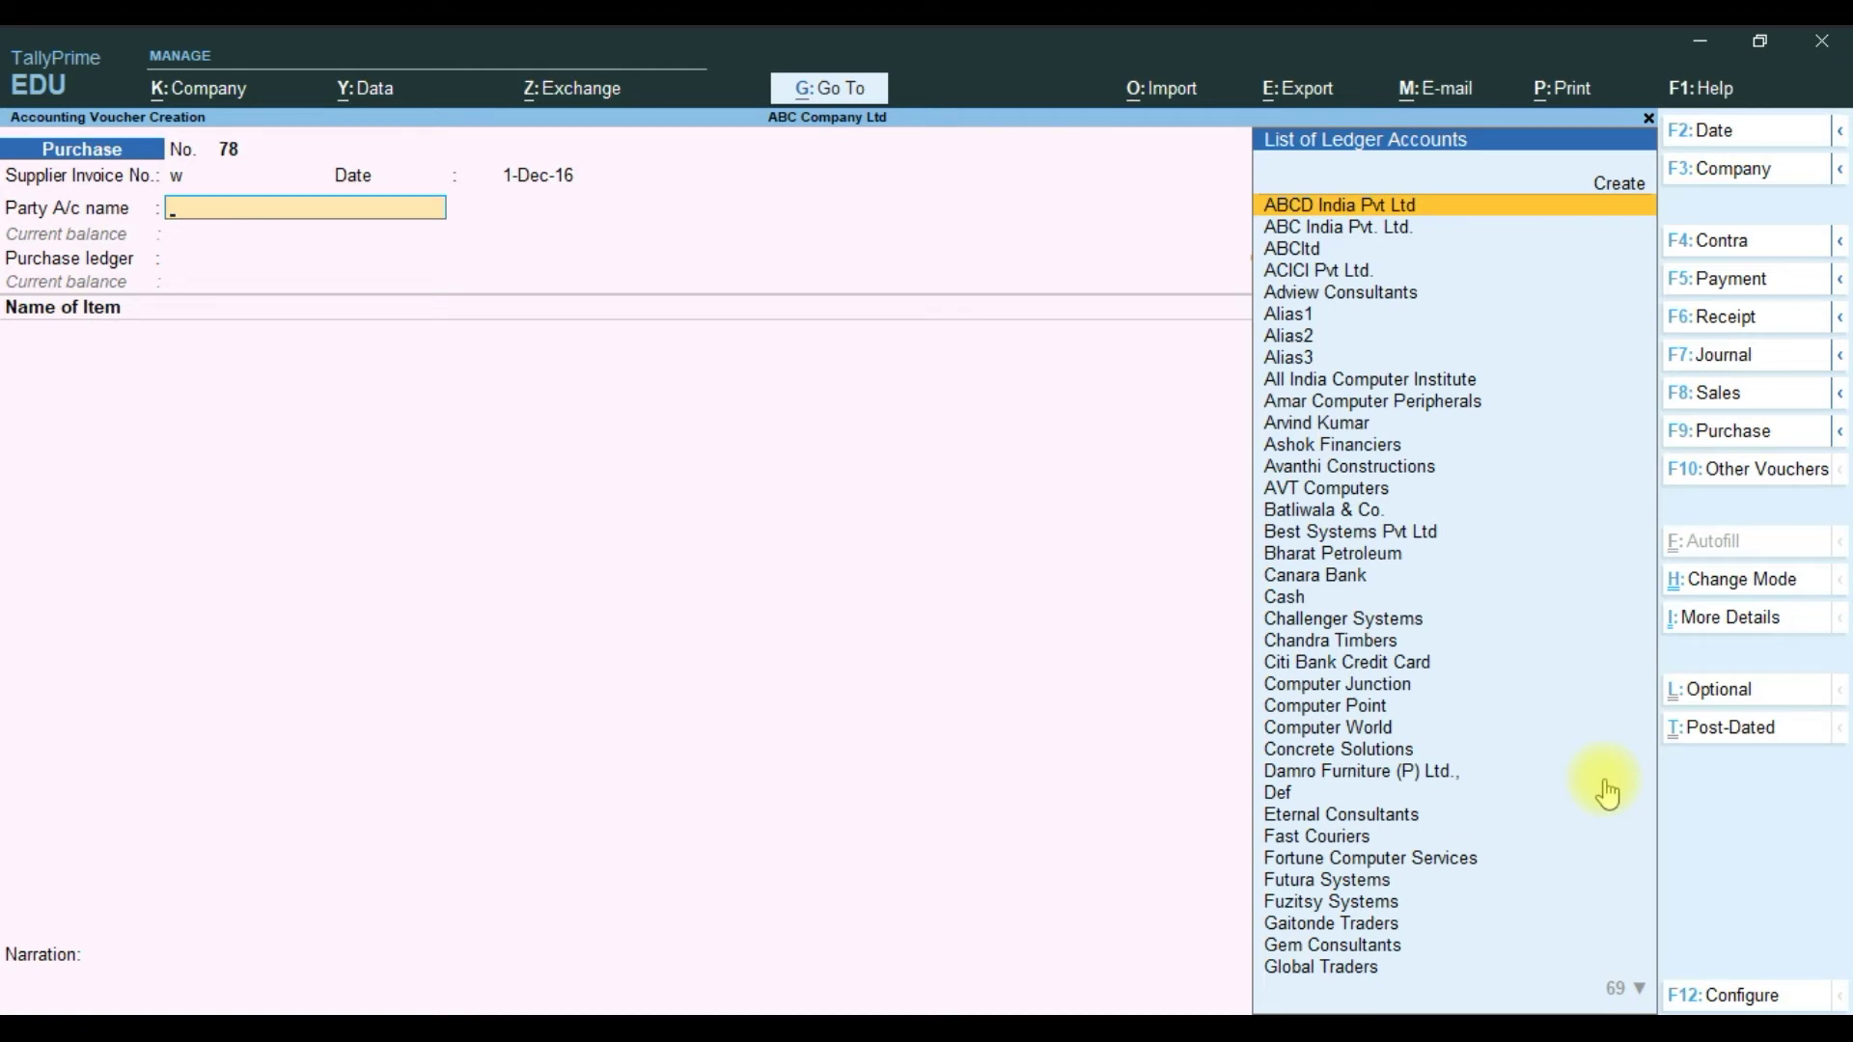
- Choose ABCD India Pvt Ltd as the party and accept its receipt and party details unchanged
left_click(1379, 214)
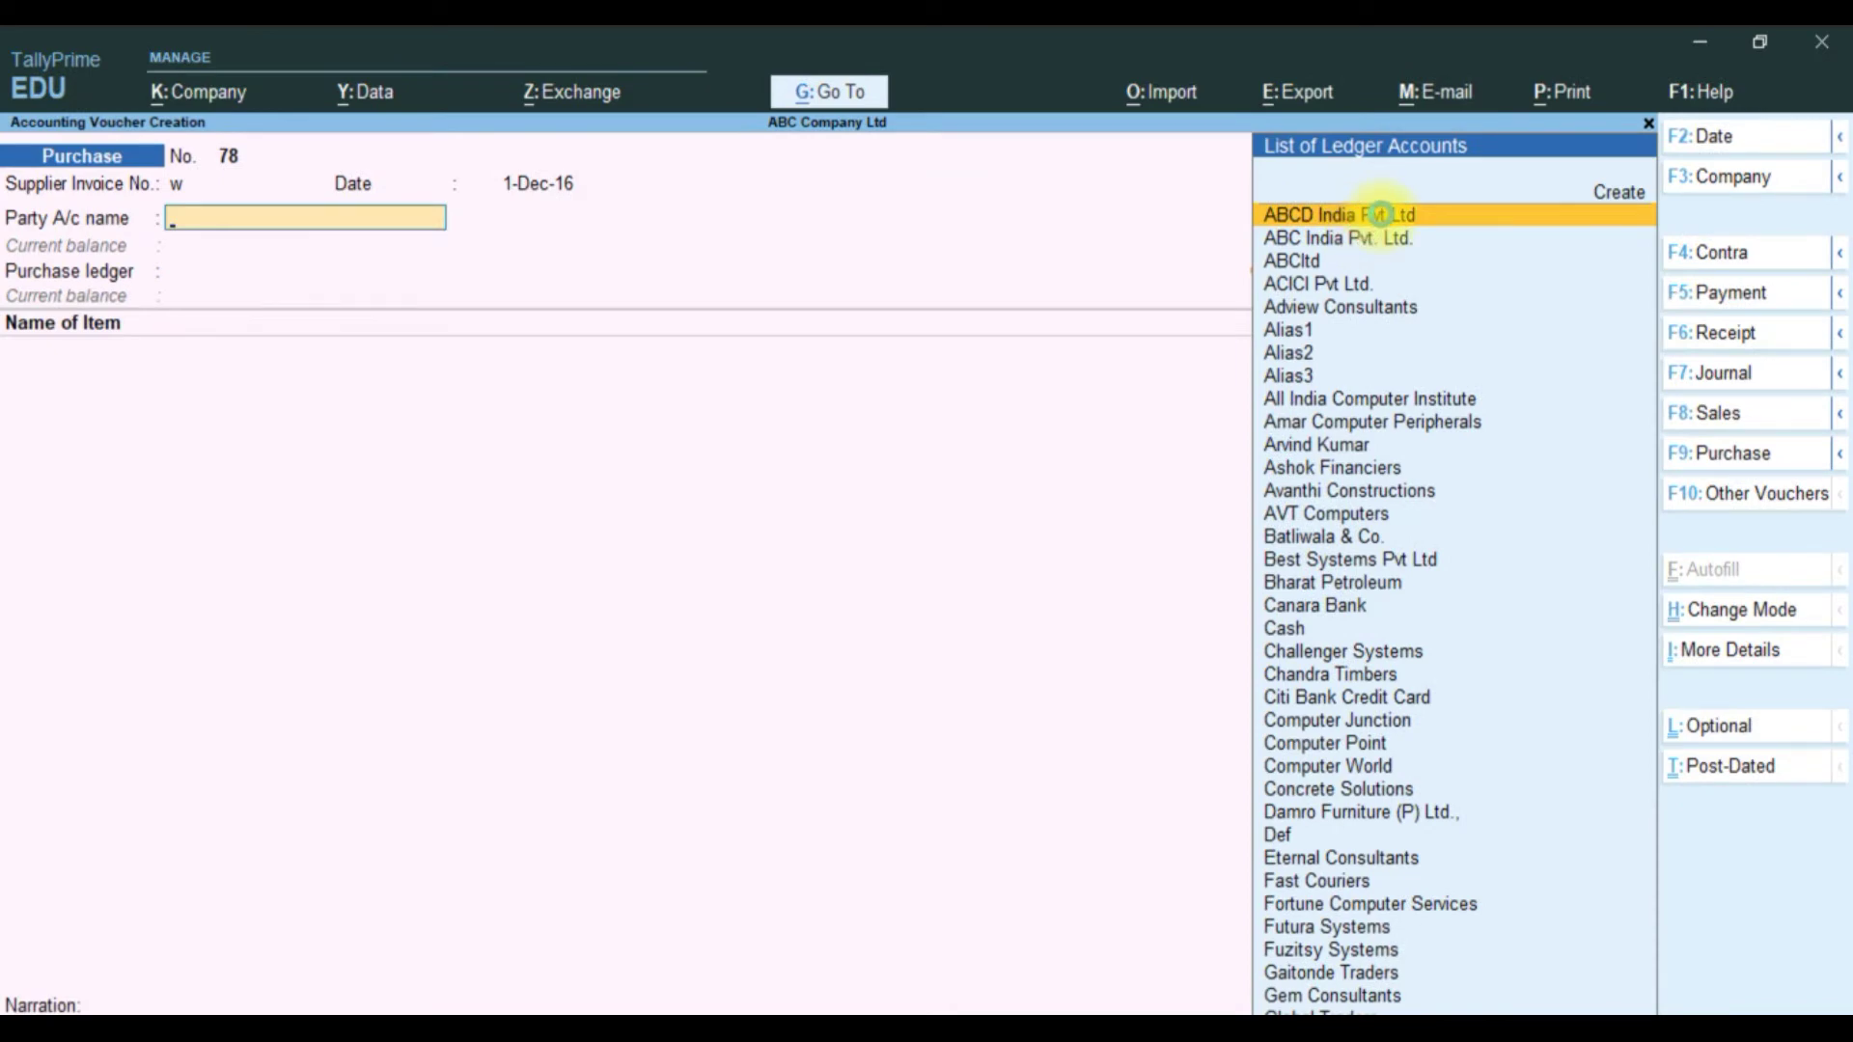
key("Return")
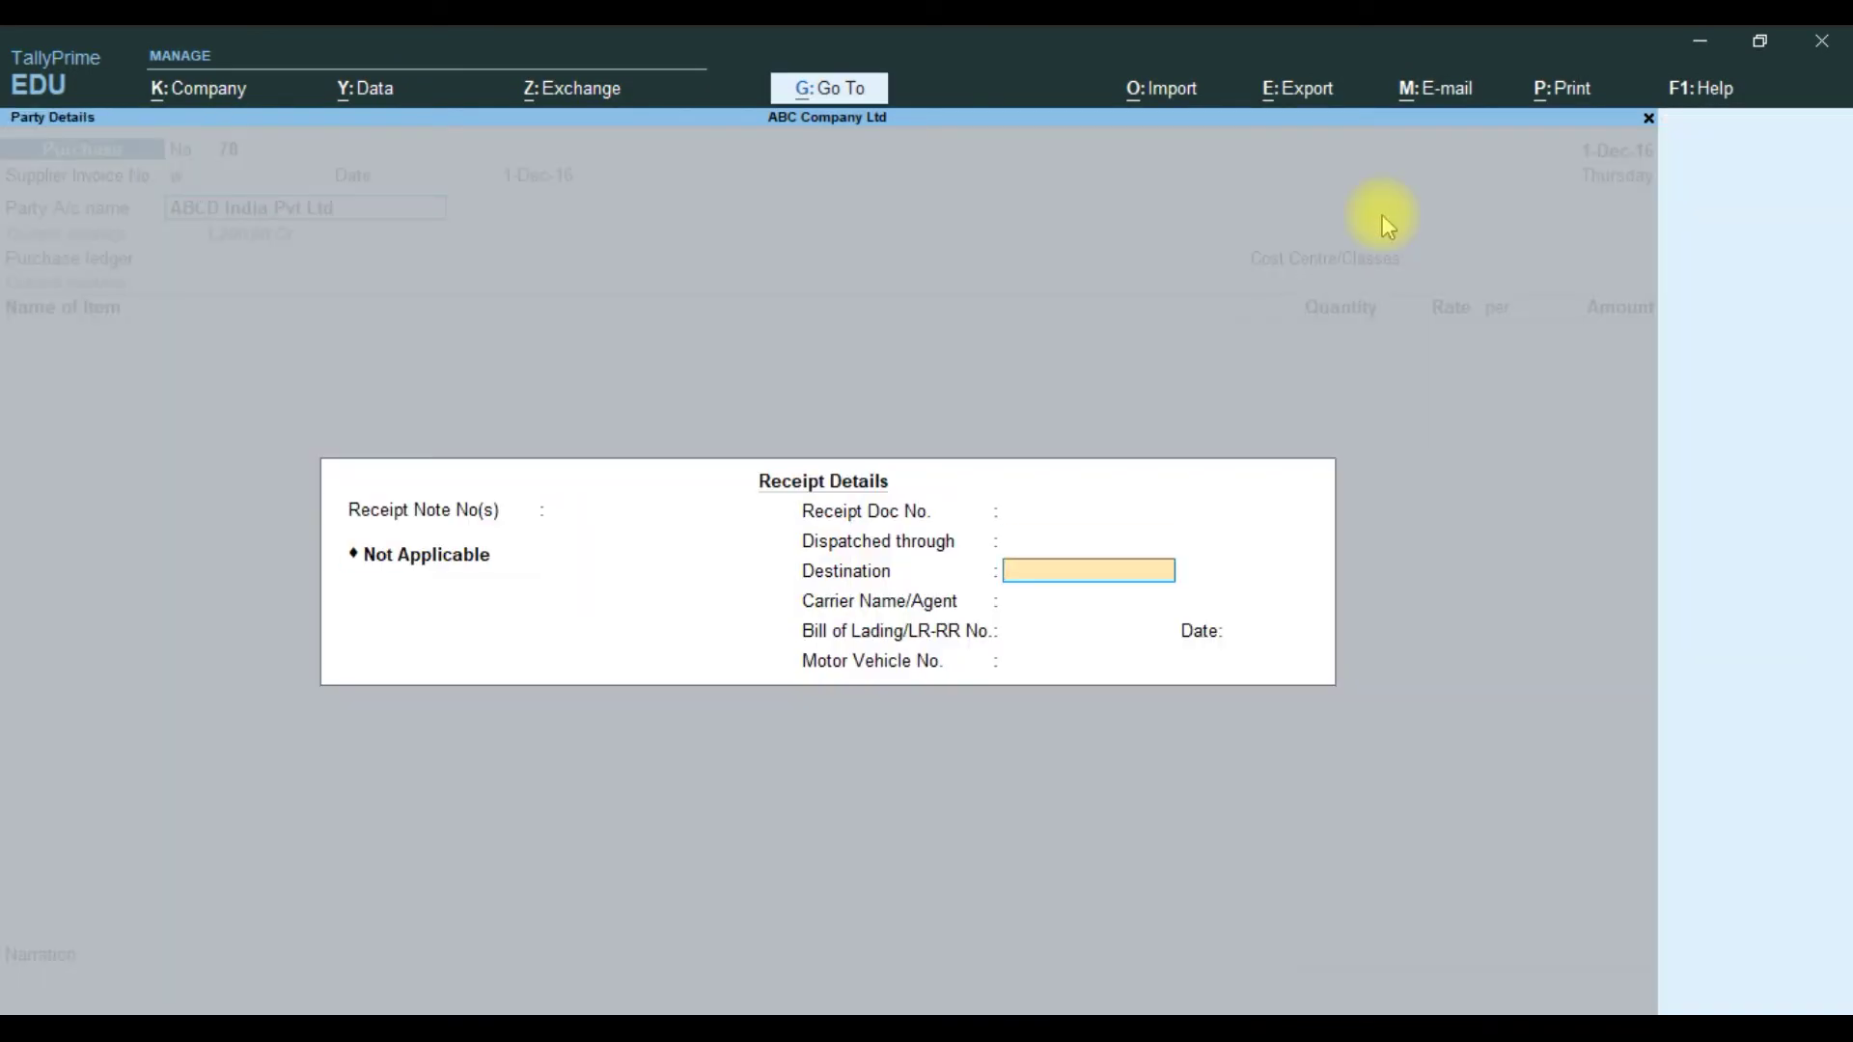
key("ctrl+a")
key("Return")
key("ctrl+a")
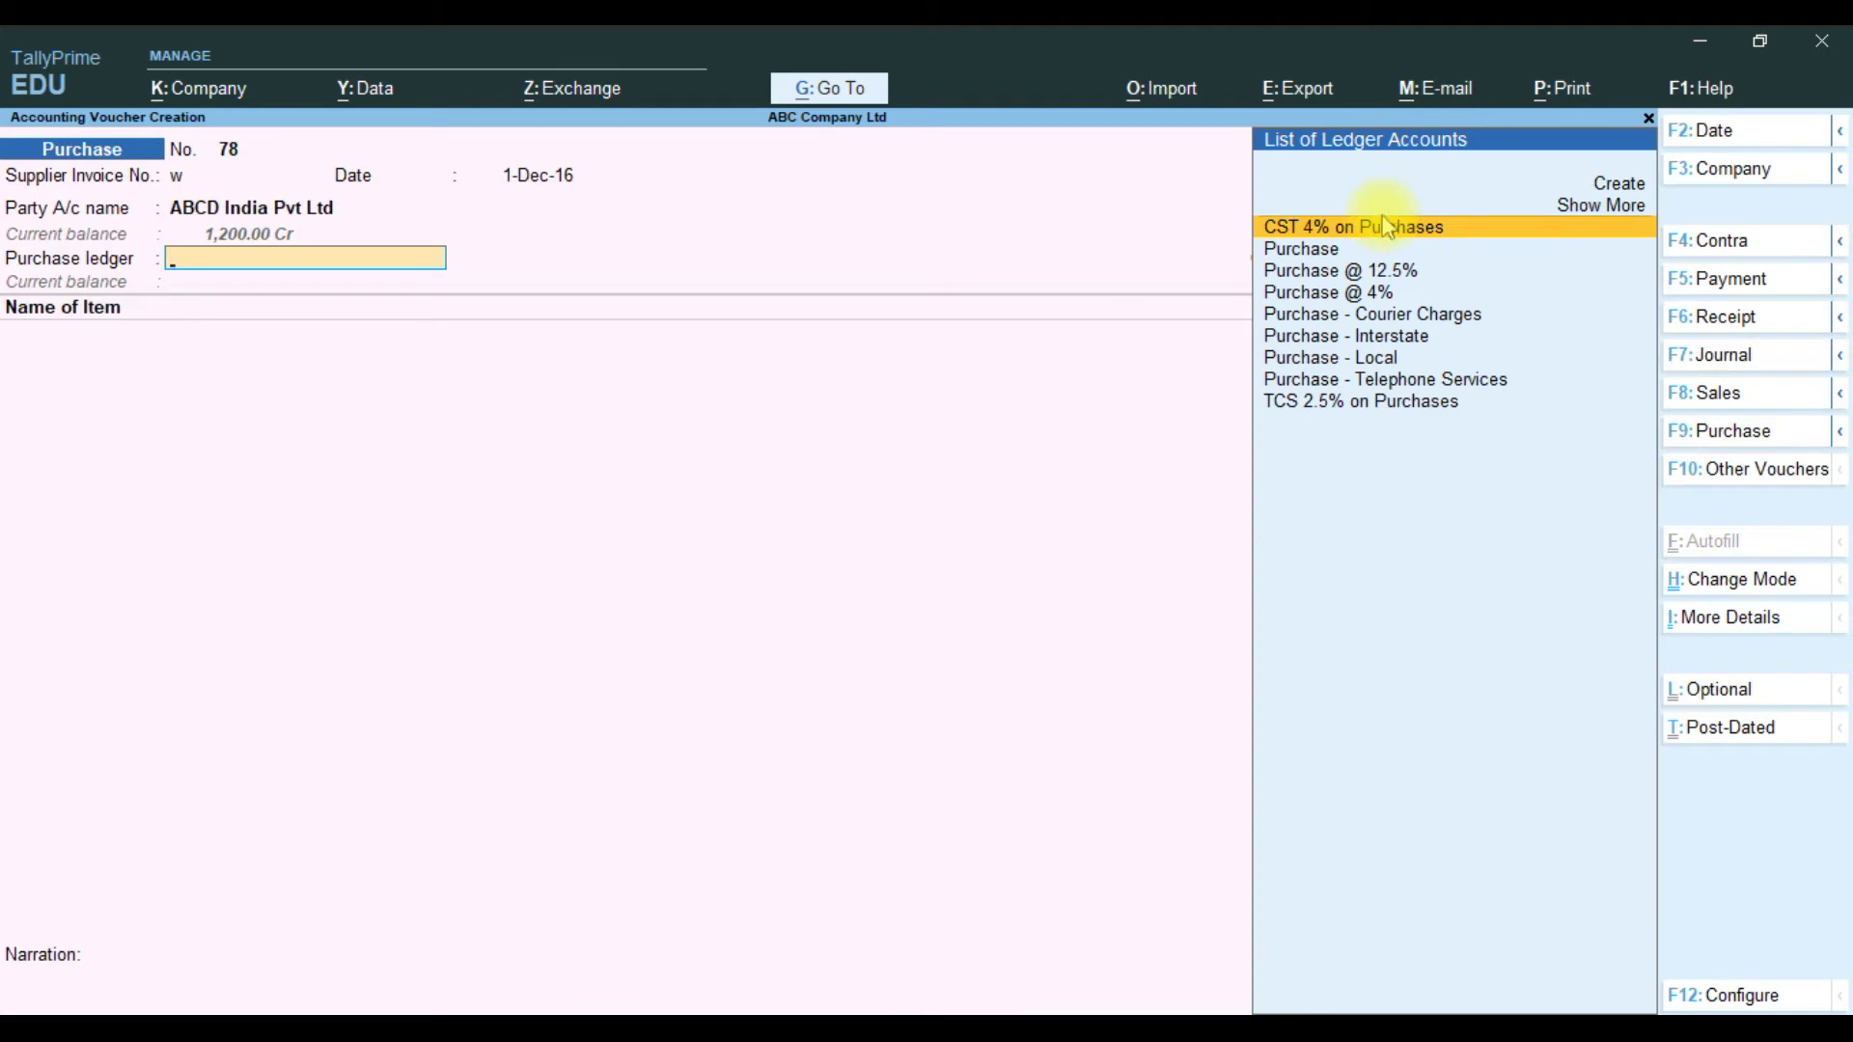
- Choose Purchase as the purchase ledger and leave Cost Centre/Classes as Not Applicable
left_click(1385, 226)
key("BackSpace")
key("Down")
key("Return")
key("Return")
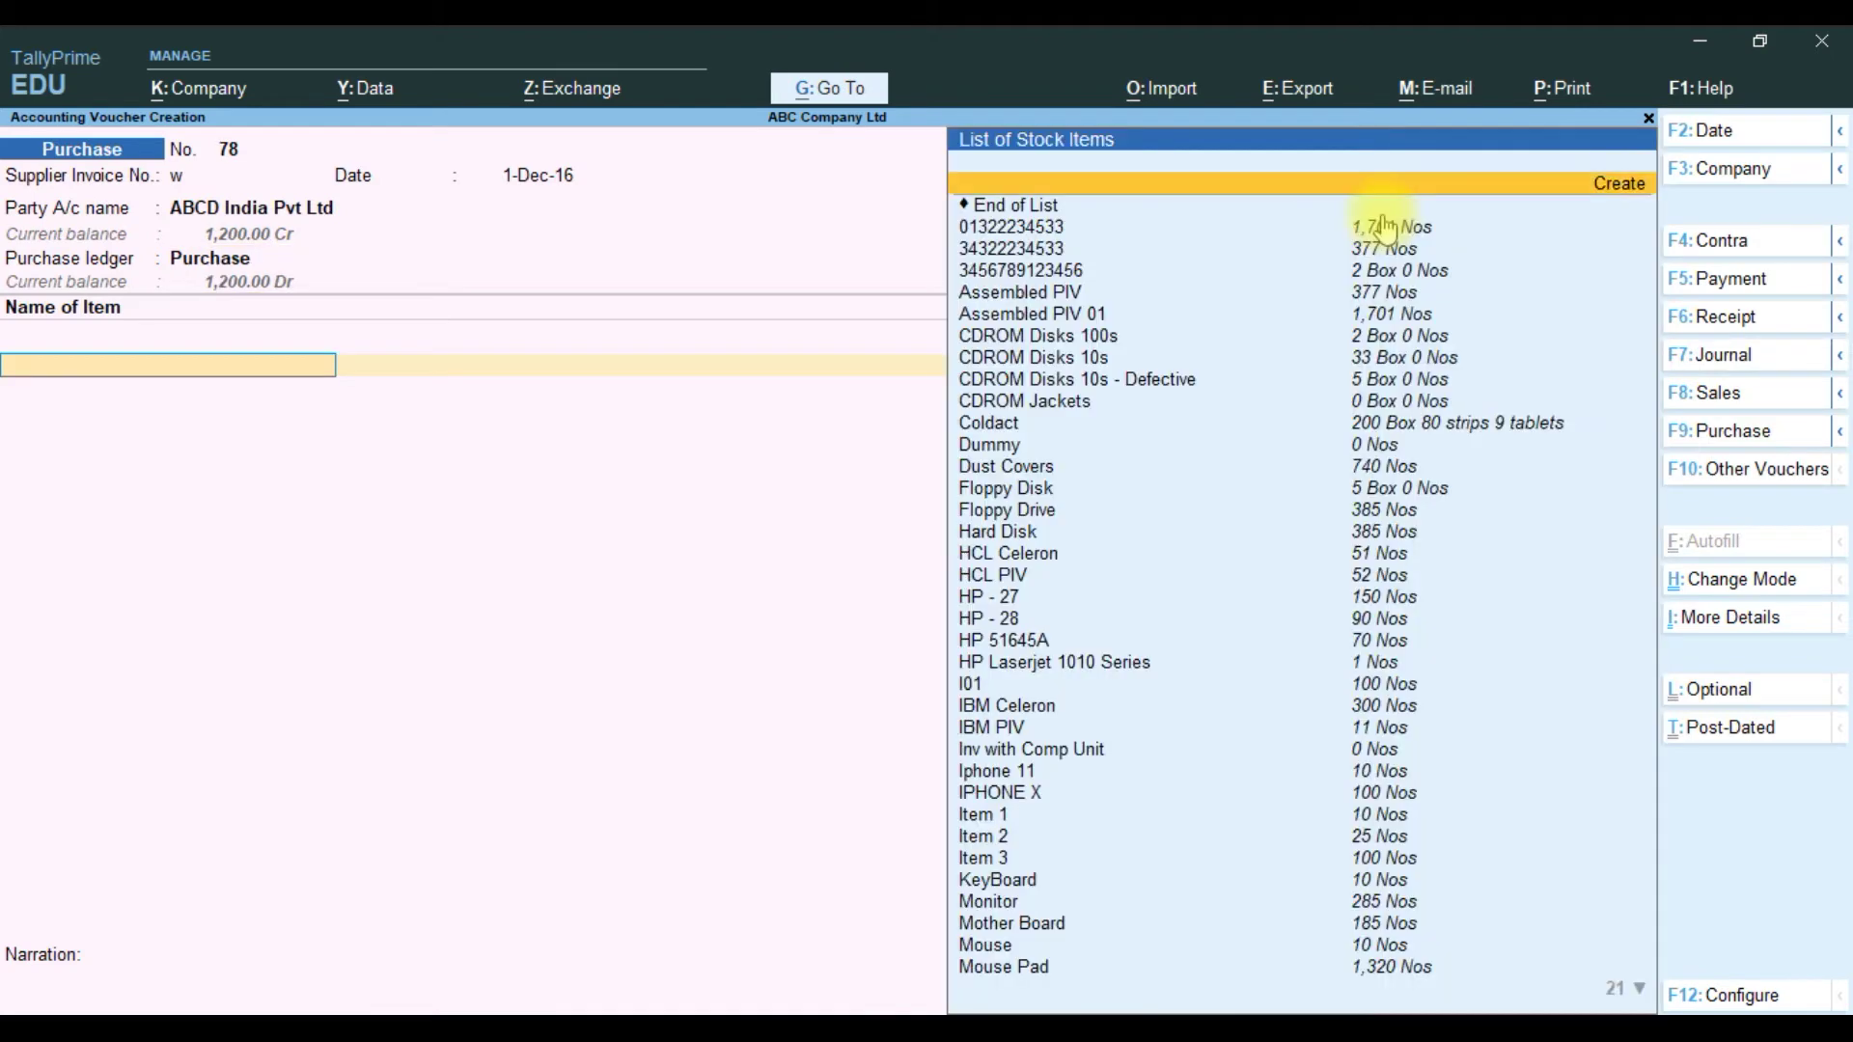
- Add the stock item Assembled PIV 01 with its tracking and order numbers left as Not Applicable
key("Down")
key("Down")
key("Down")
key("Down")
key("Return")
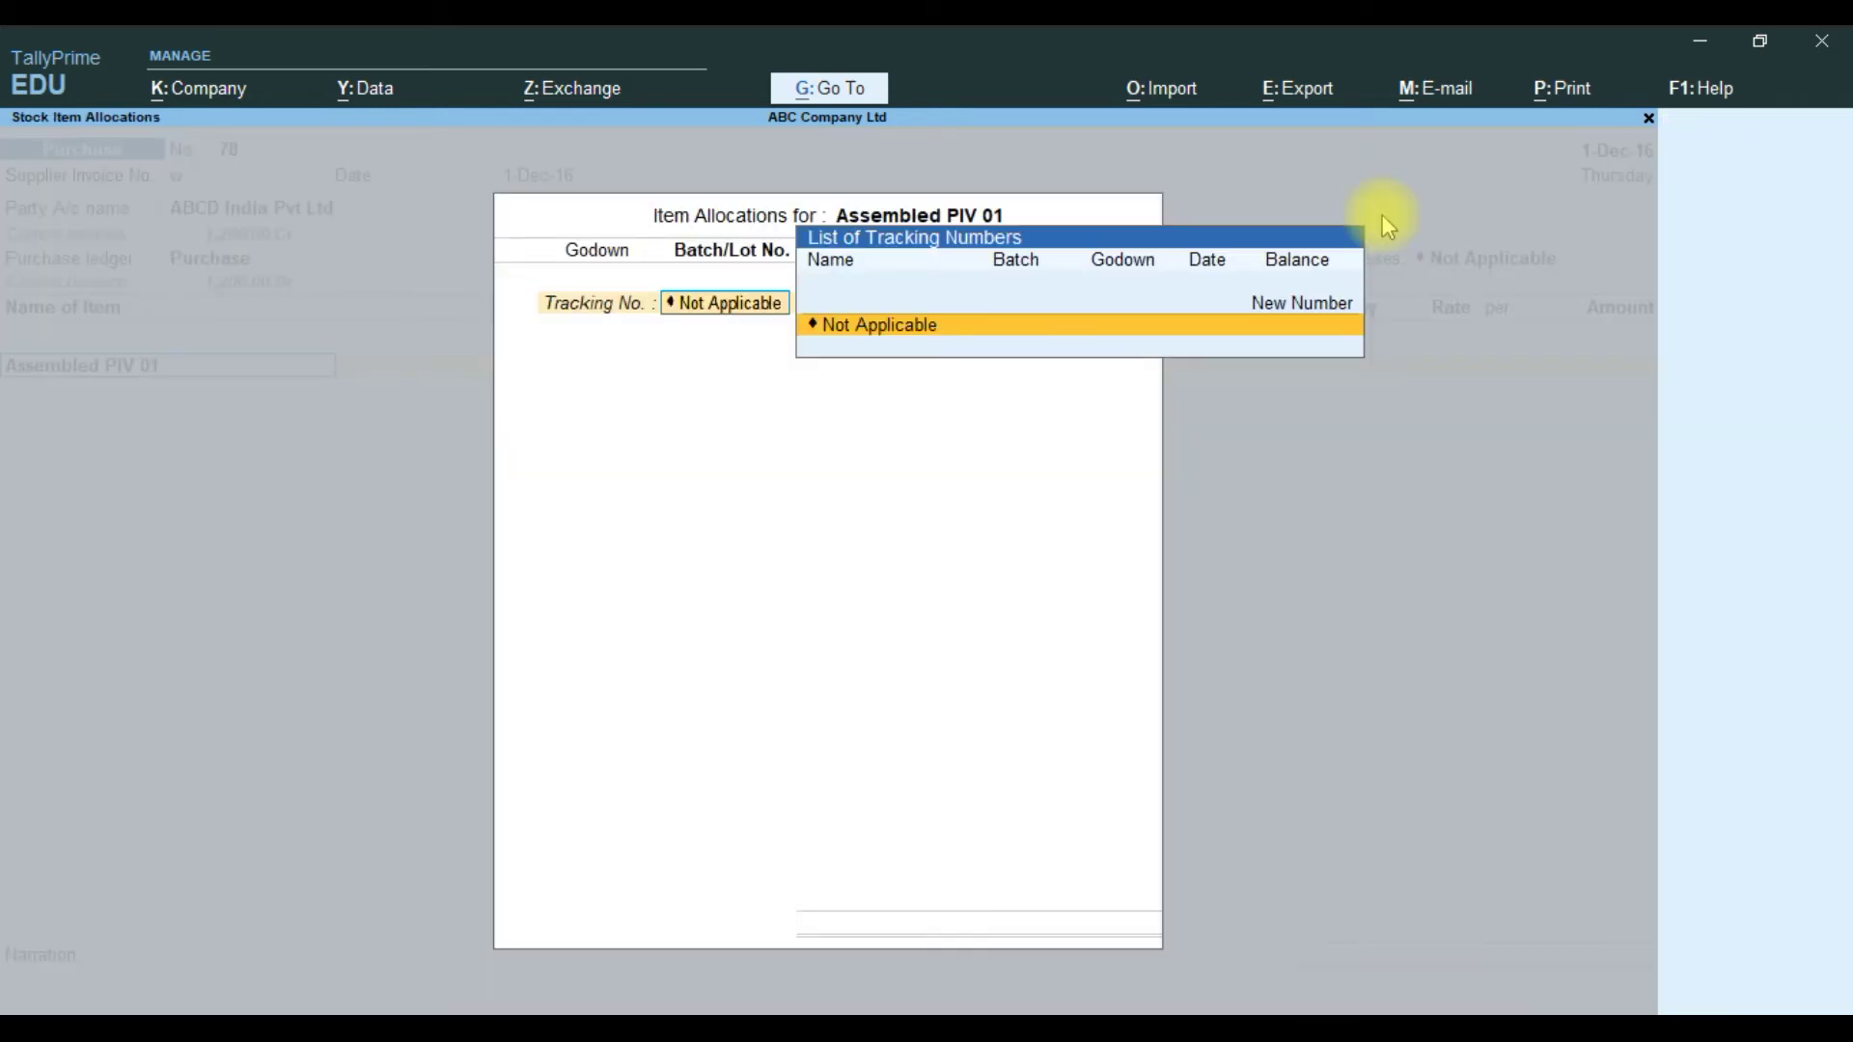
key("Return")
key("Return")
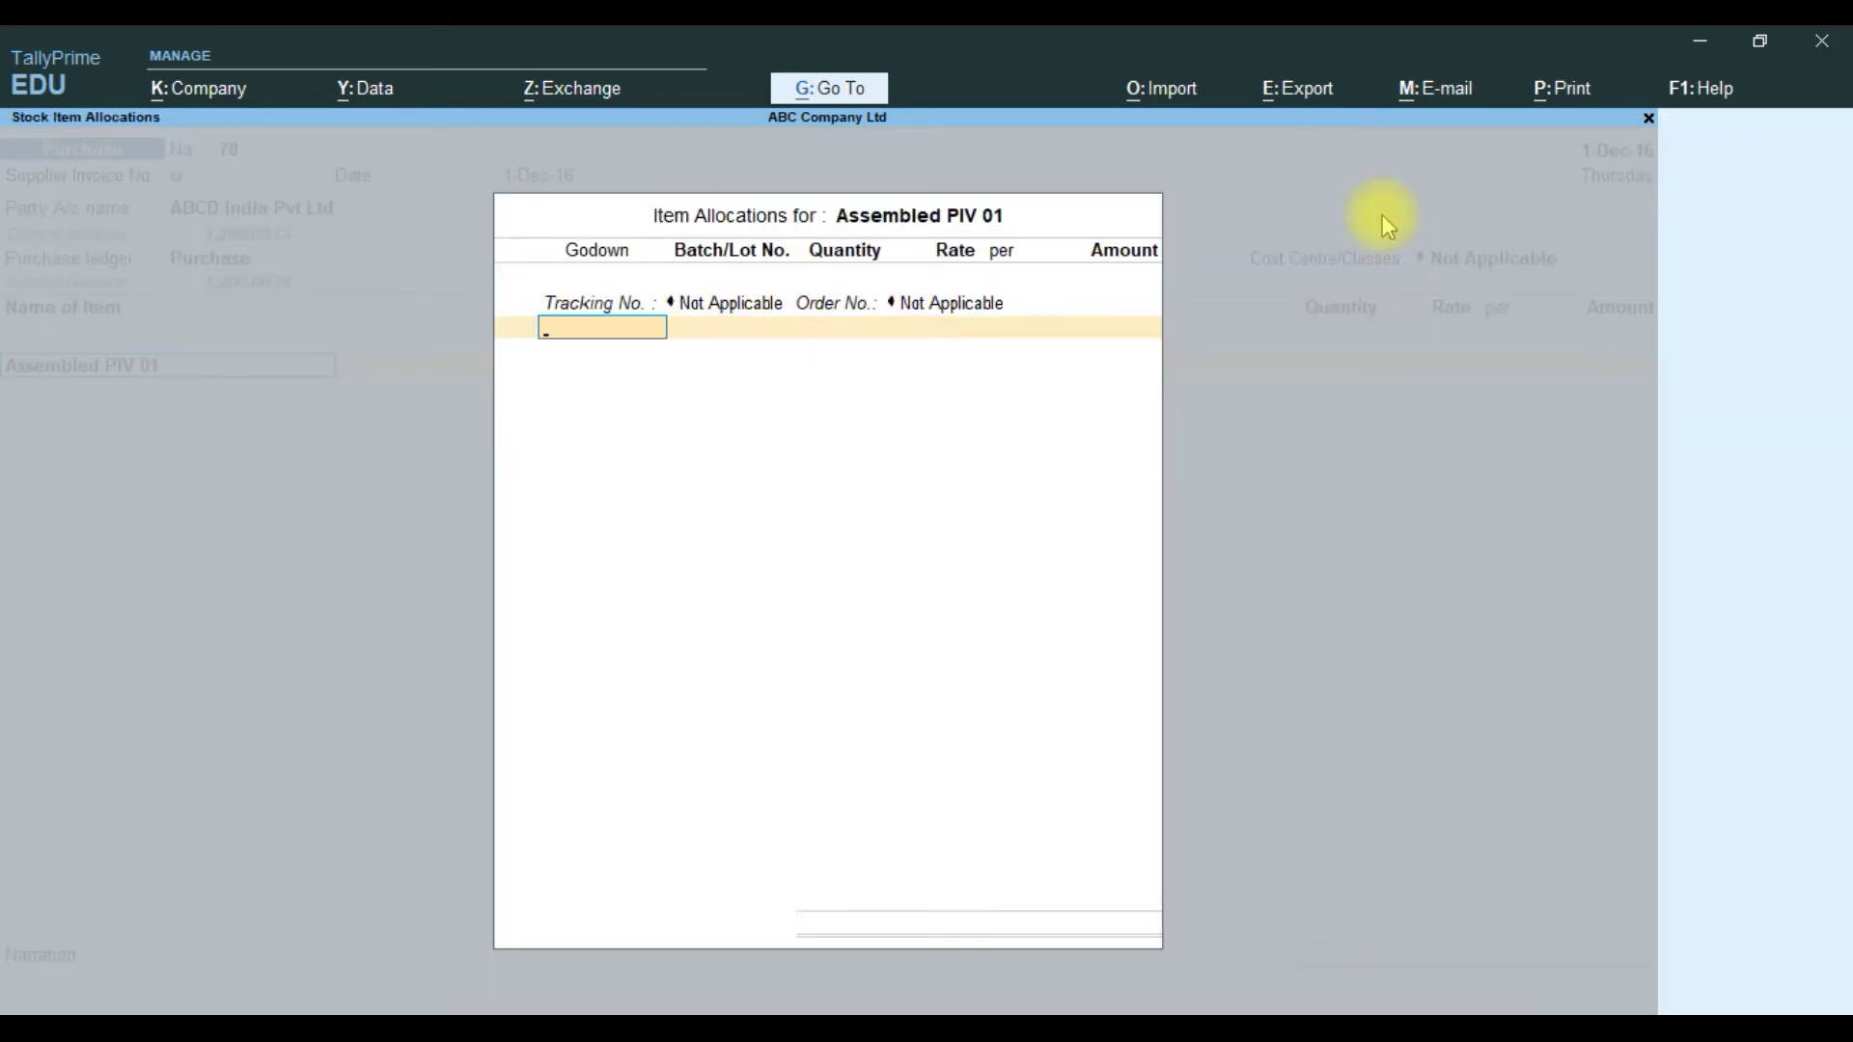
- Allocate 1 Nos of Assembled PIV 01 to Assembly Floor in Primary Batch and accept the 1,200.00 rate
key("Down")
key("Return")
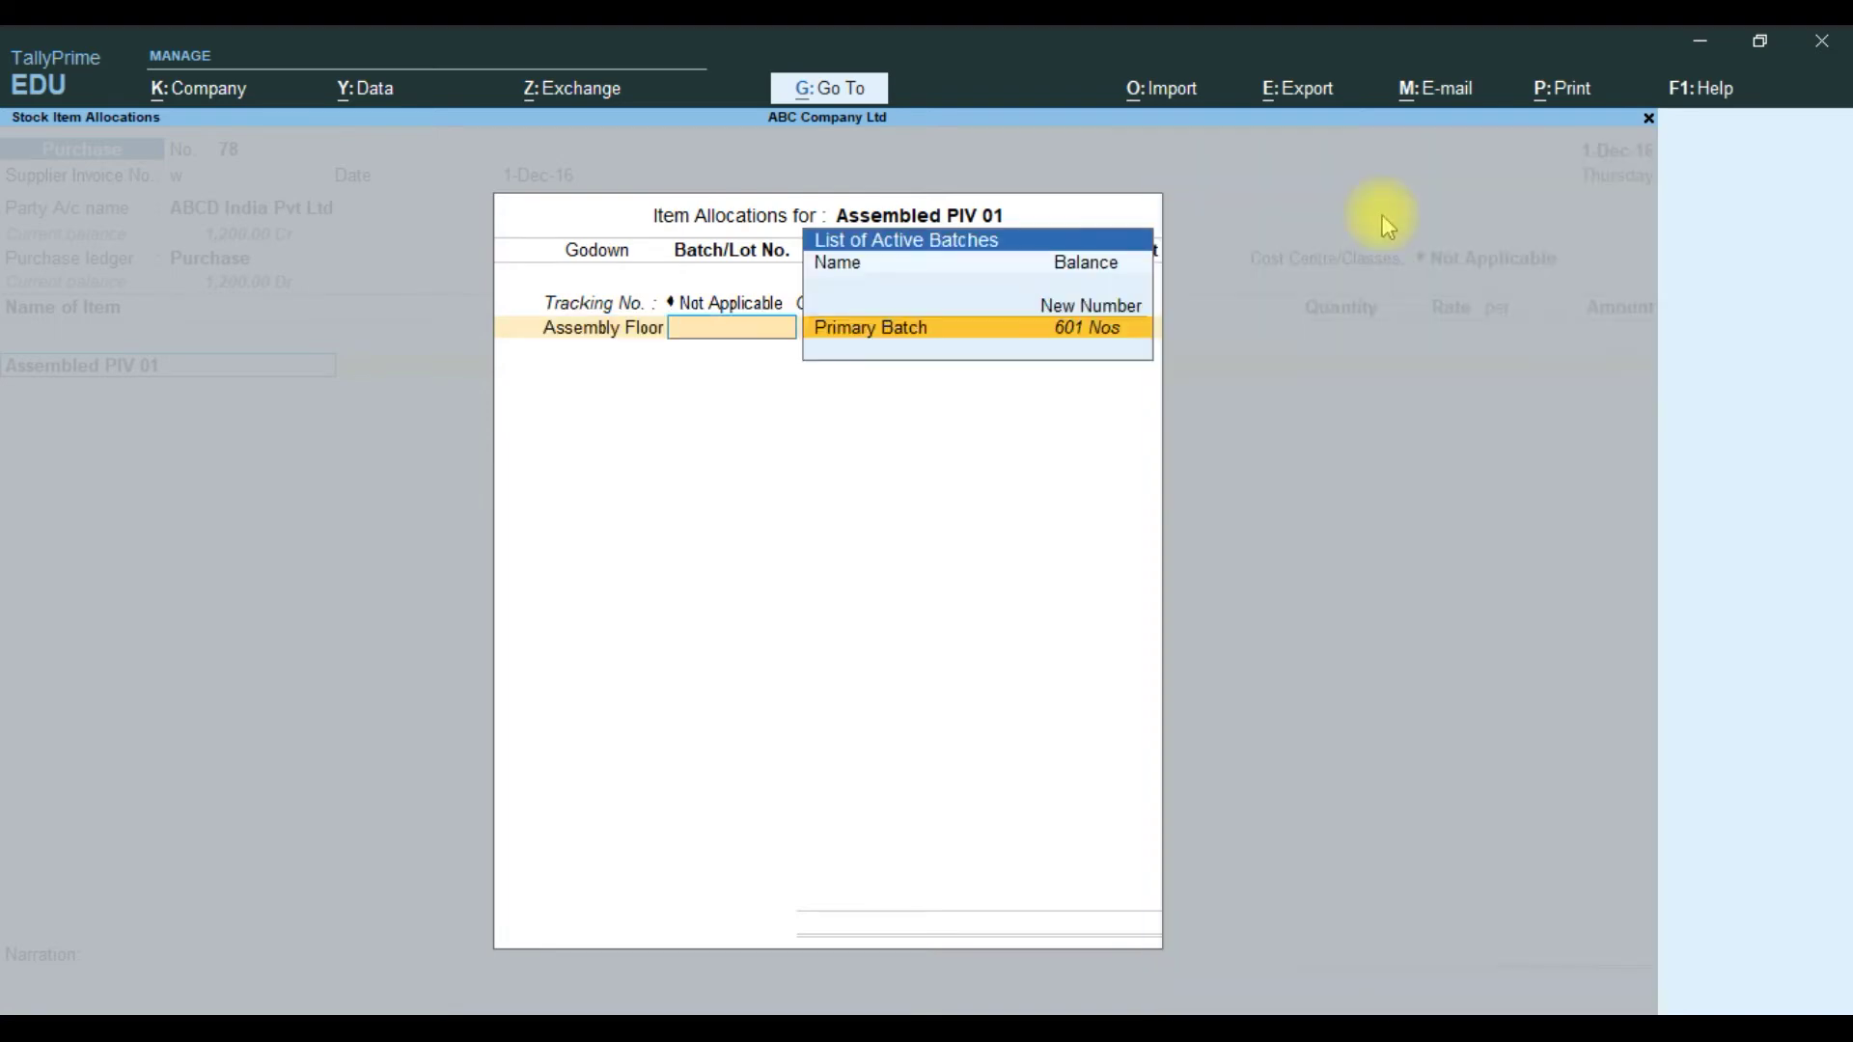
key("Return")
type("1")
key("Return")
key("Return")
key("Return")
key("Return")
key("Return")
key("Return")
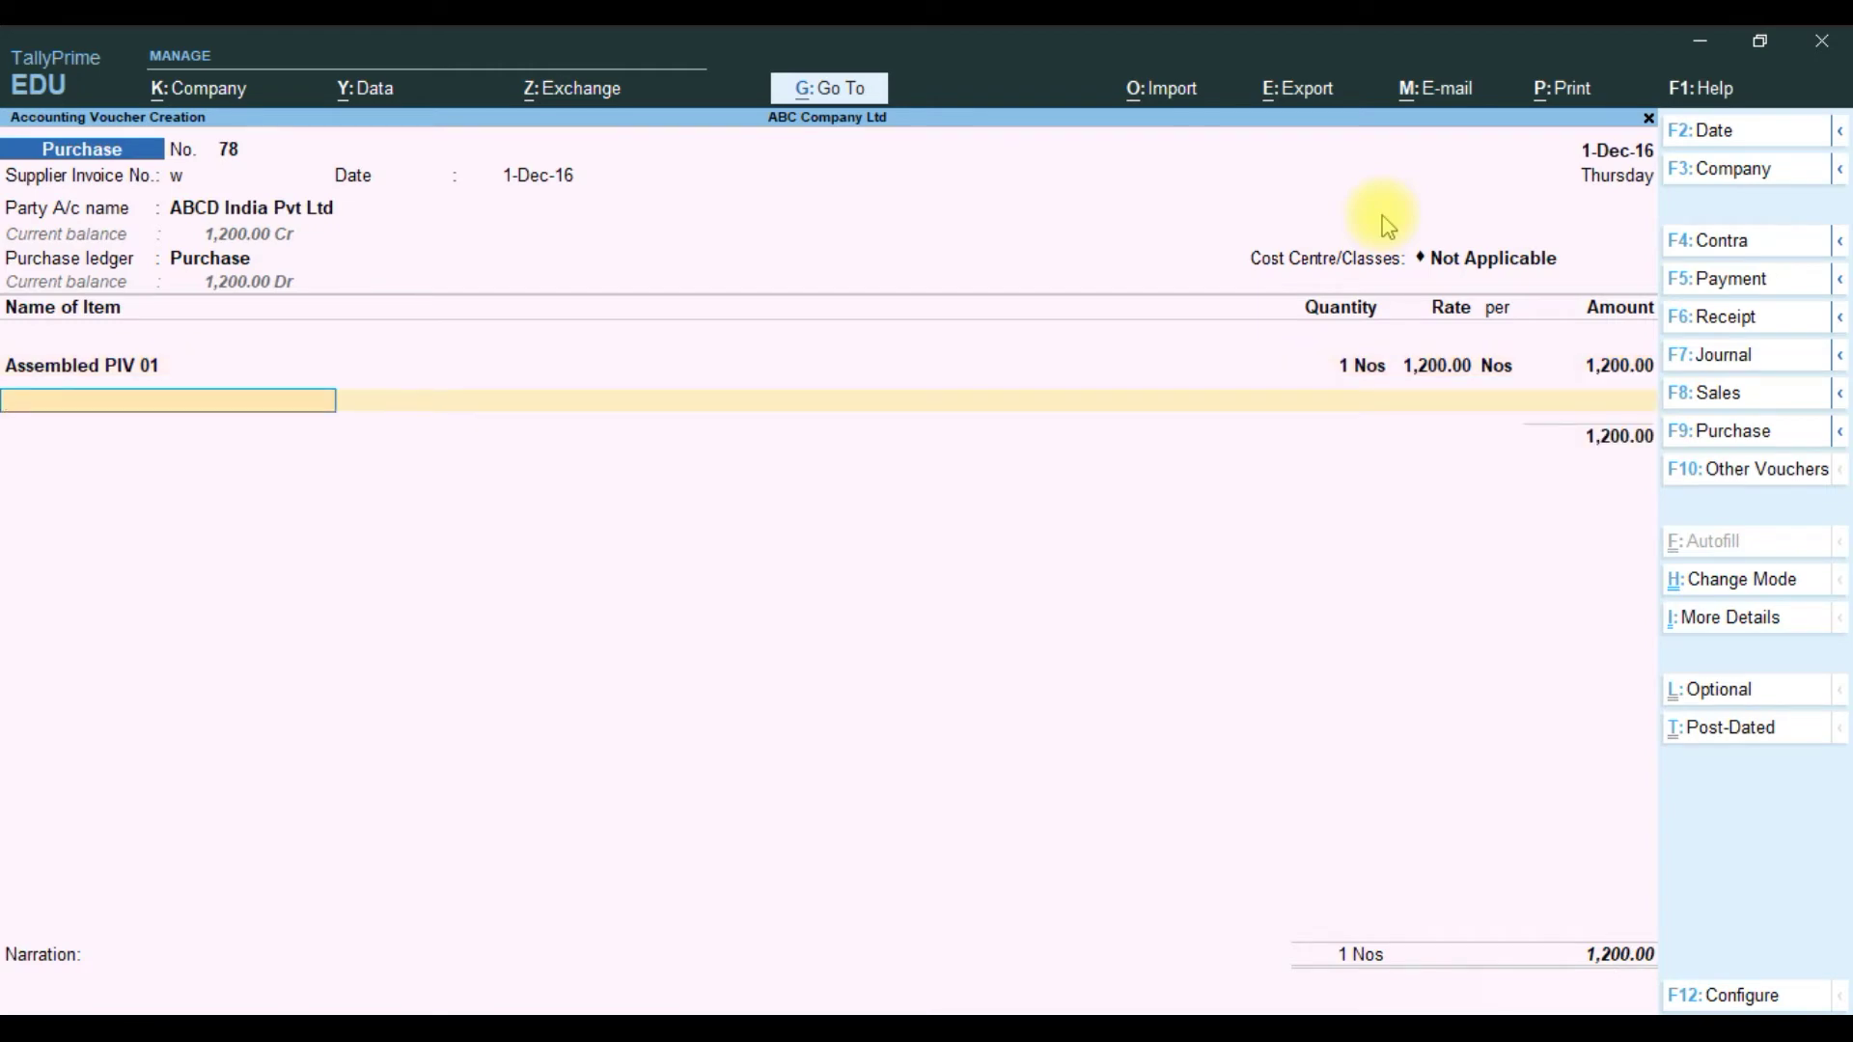
- Set Provide Additional Descriptions for Stock Items to Yes in the voucher configuration and save it
key("F12")
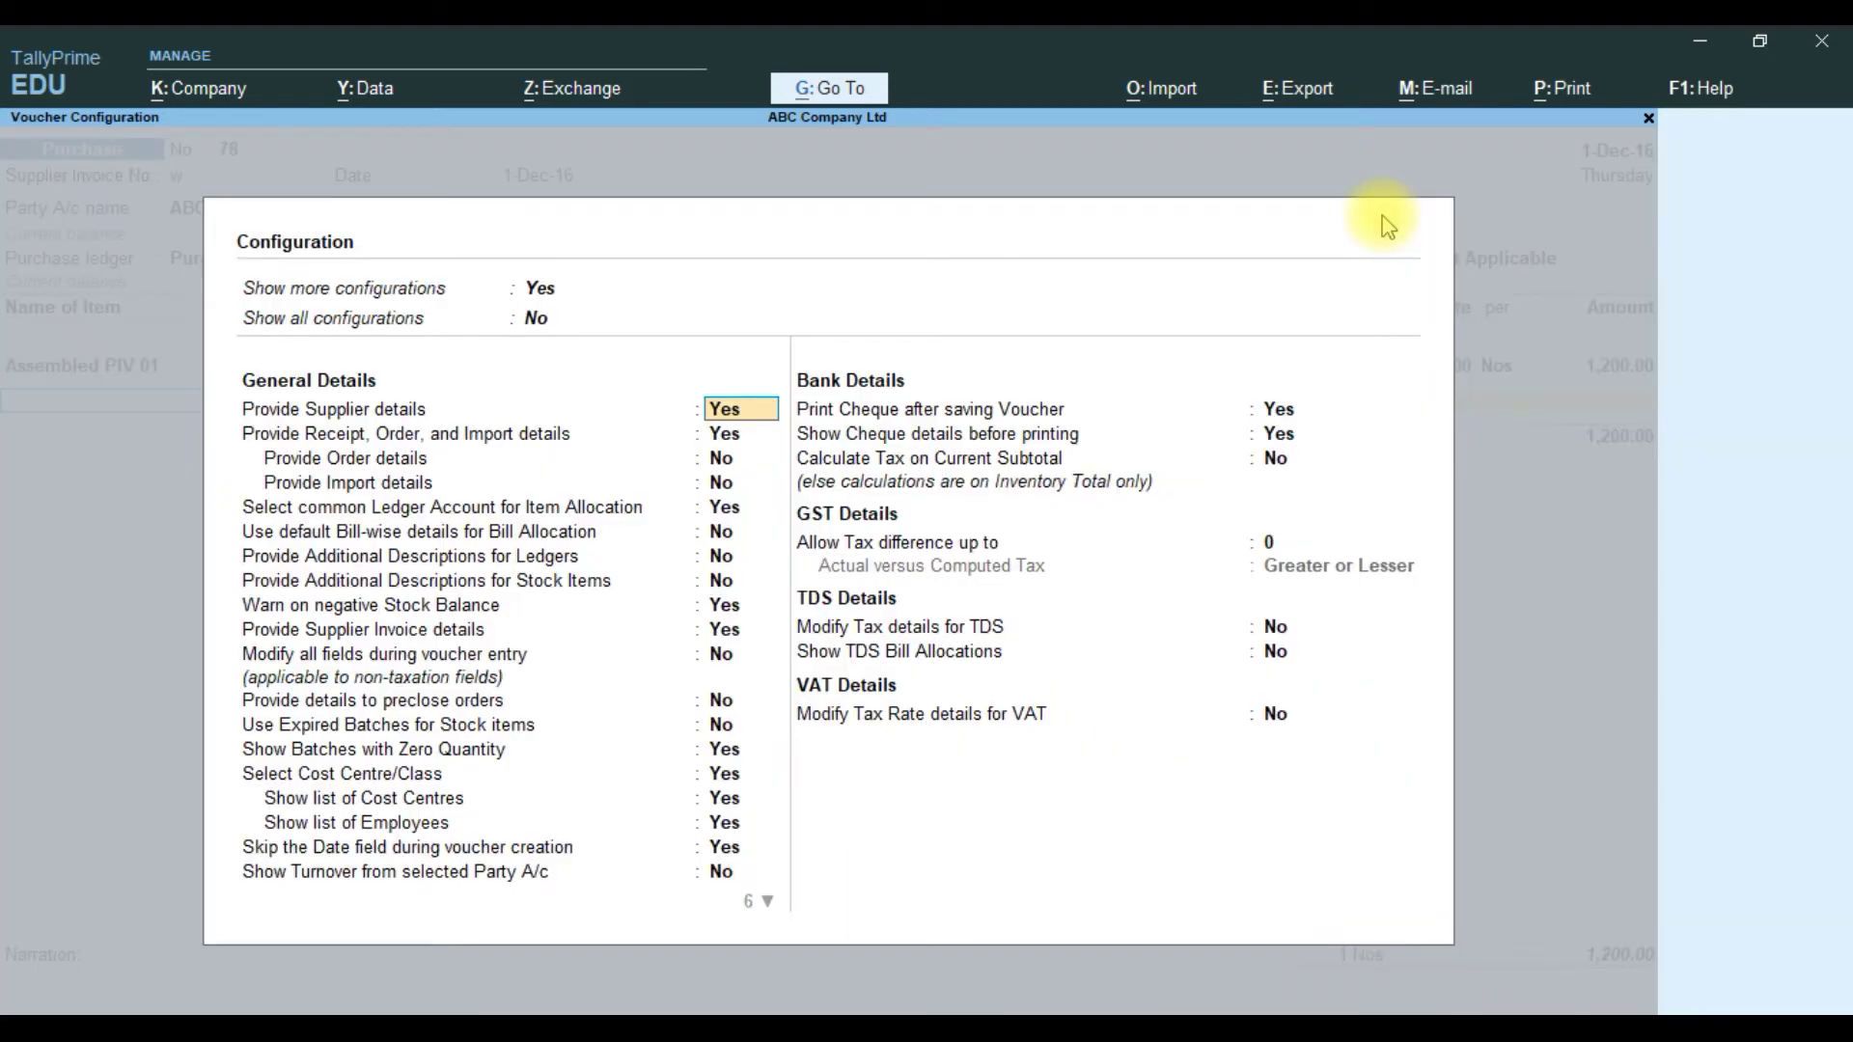
key("Return")
key("Return")
key("Return")
key("Return")
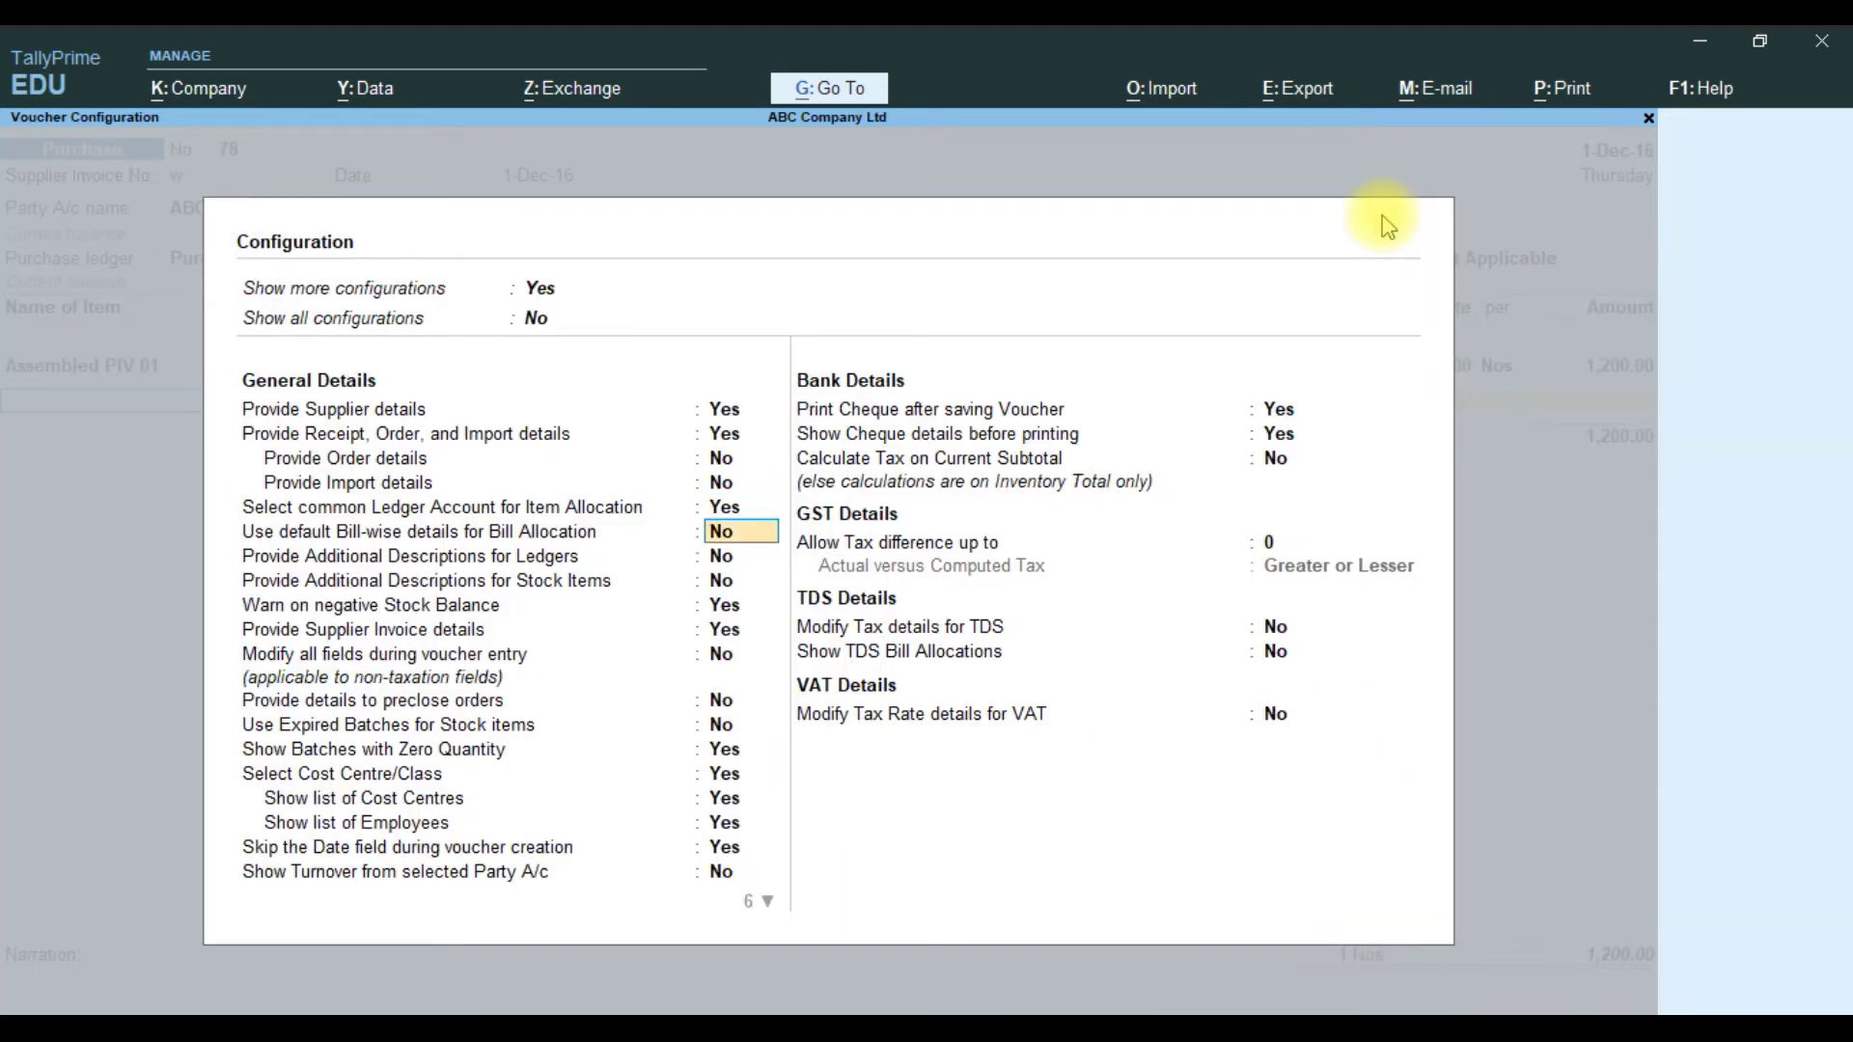
key("Return")
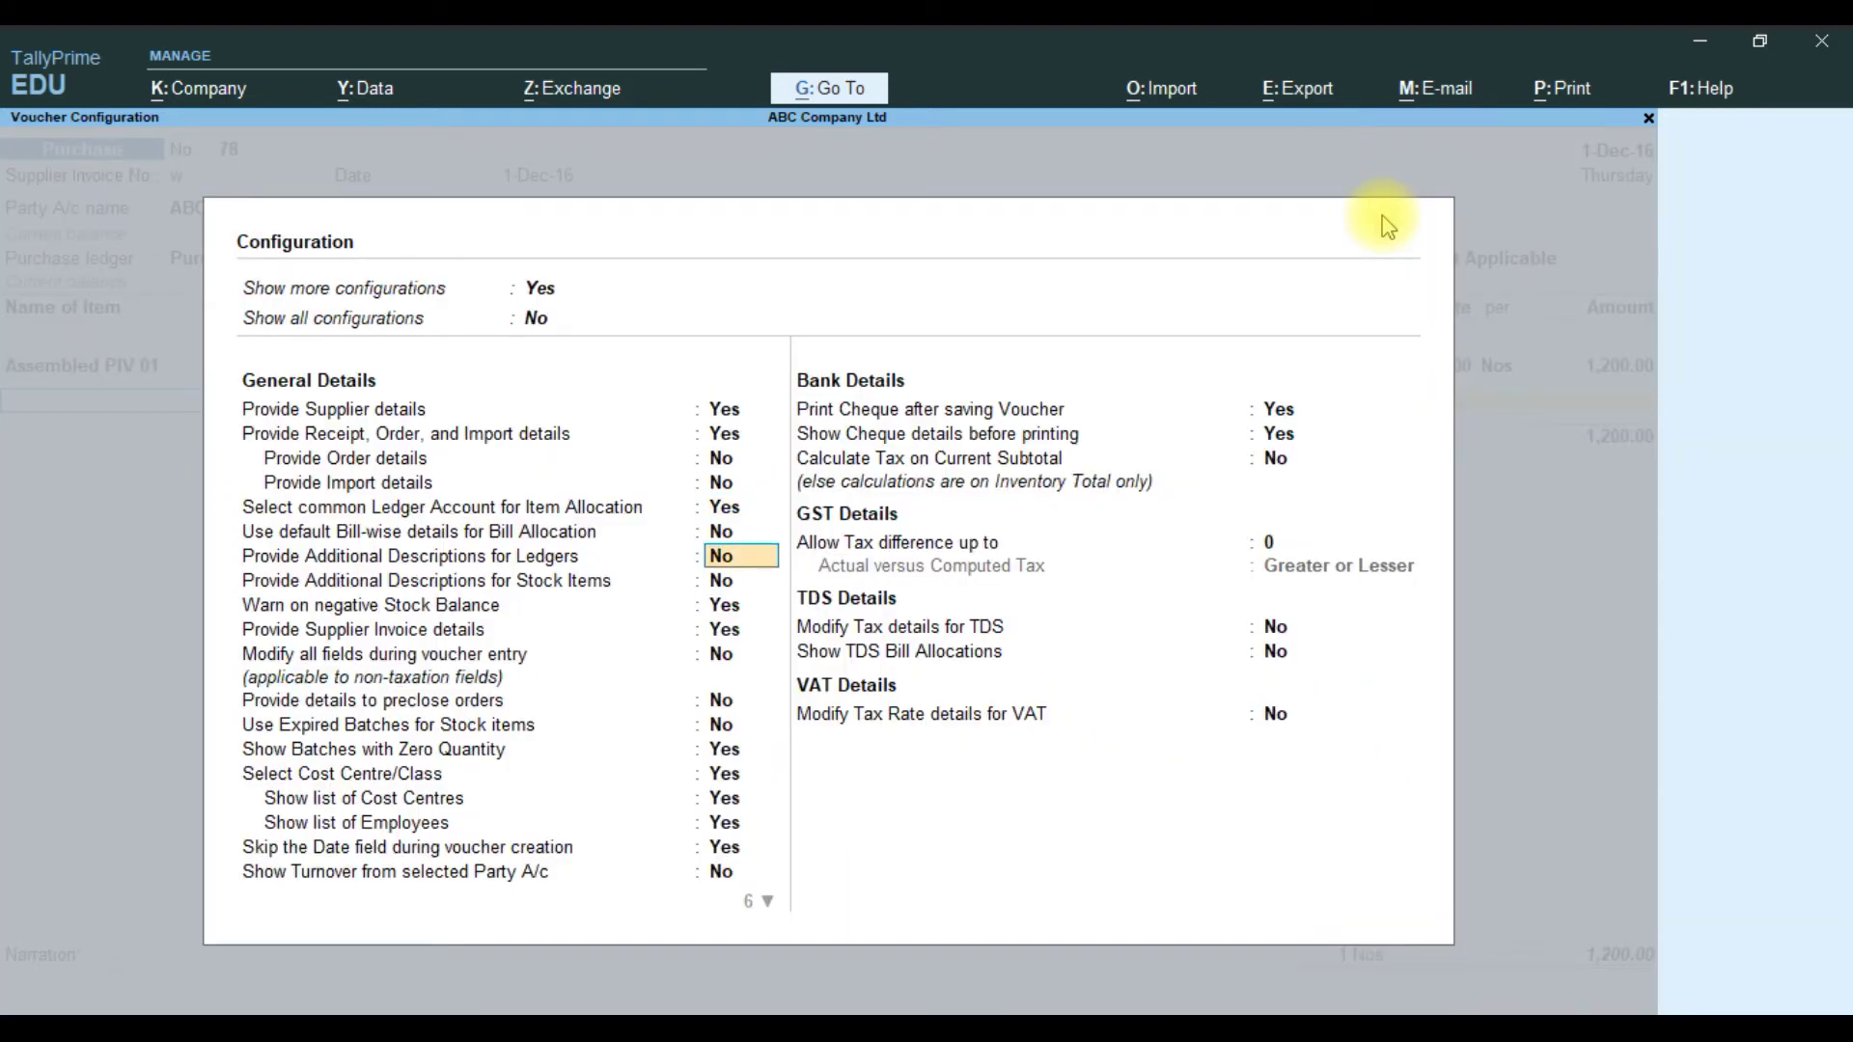
key("Return")
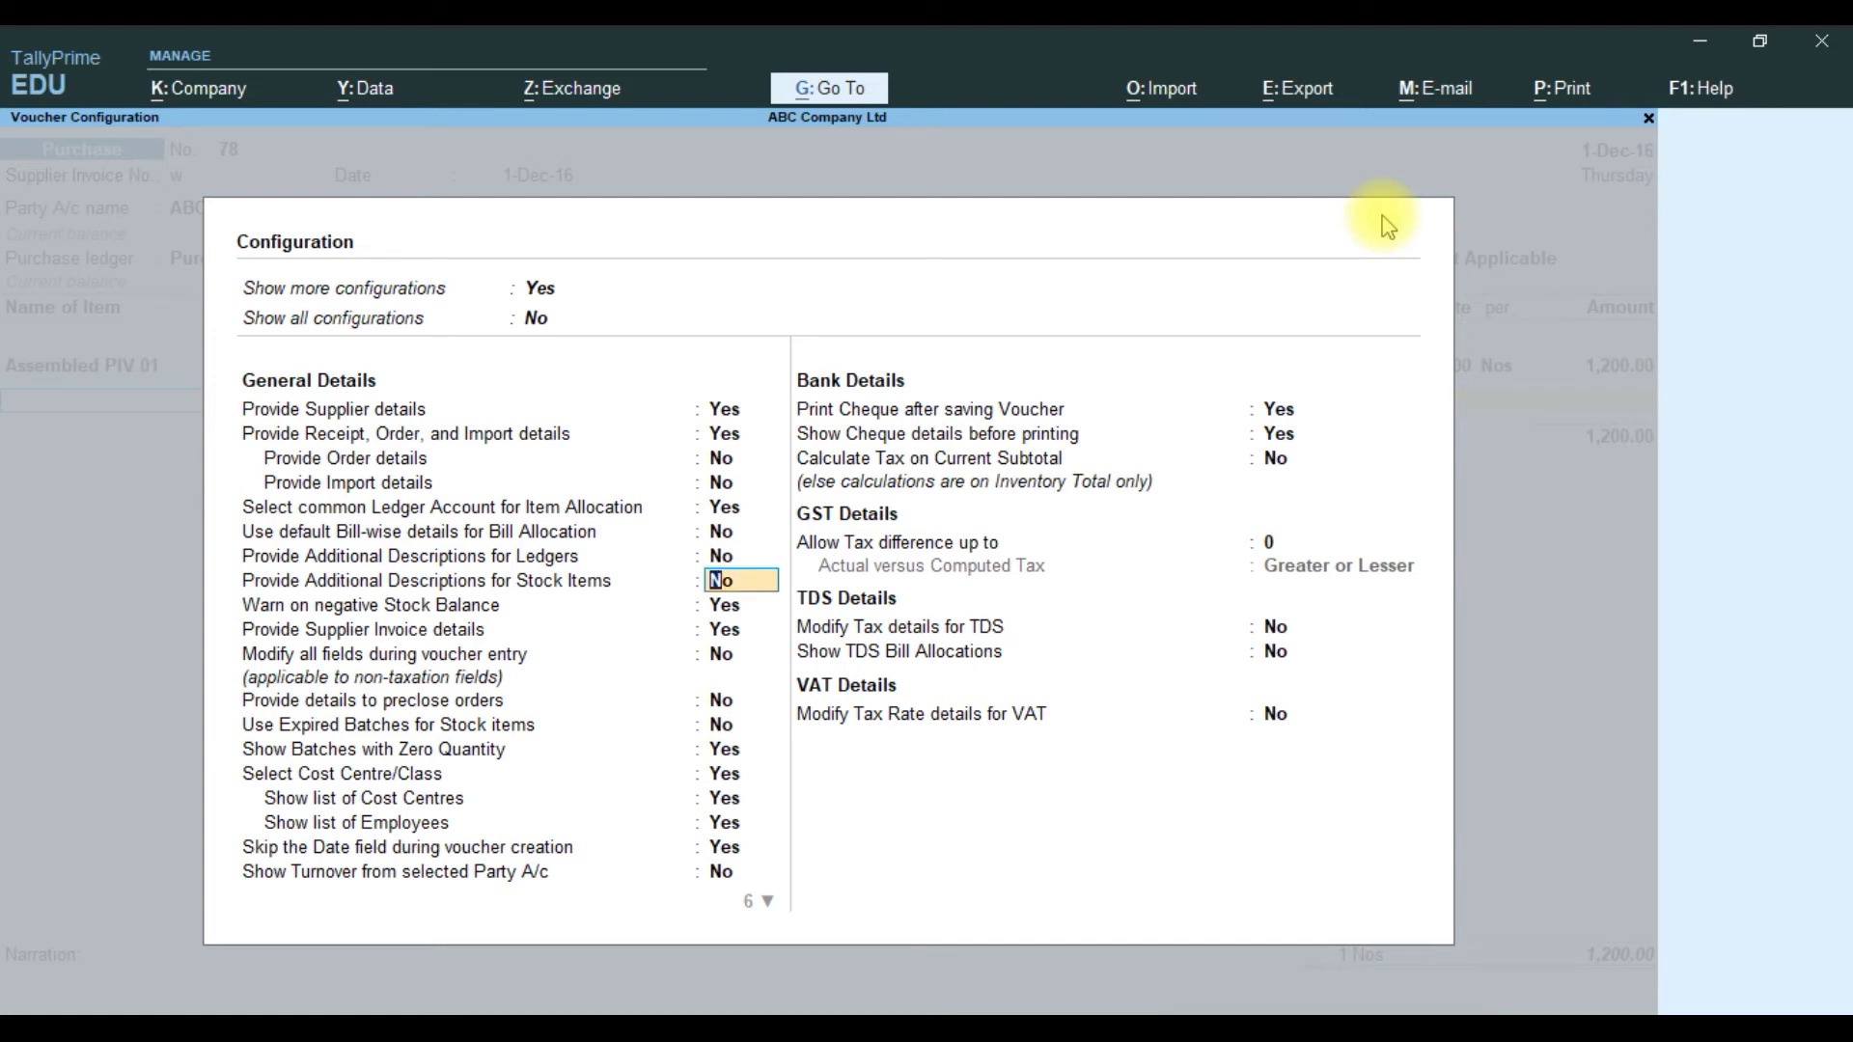
type("yes")
key("ctrl+a")
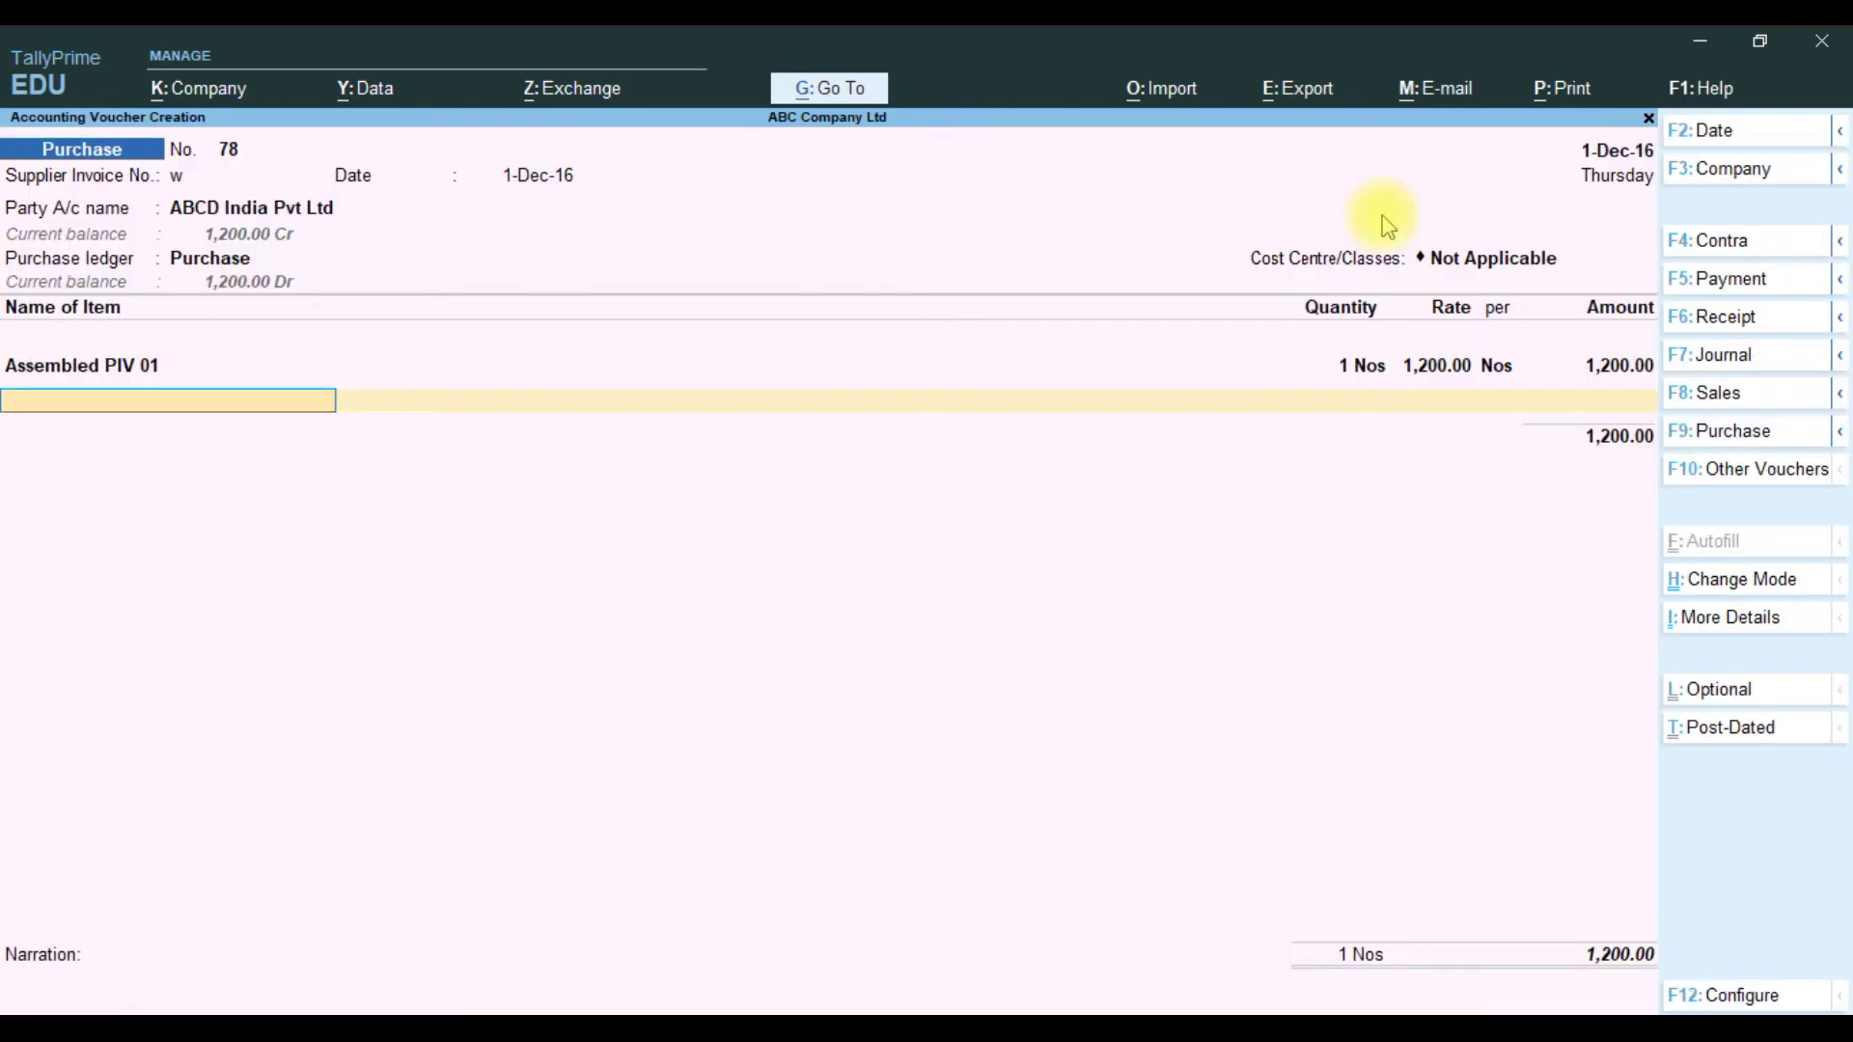
- Go back to the Assembled PIV 01 line and add the description lines Tally Solutions Pvt and Coimbatore
key("BackSpace")
key("BackSpace")
key("BackSpace")
key("BackSpace")
key("BackSpace")
key("BackSpace")
key("Return")
key("Return")
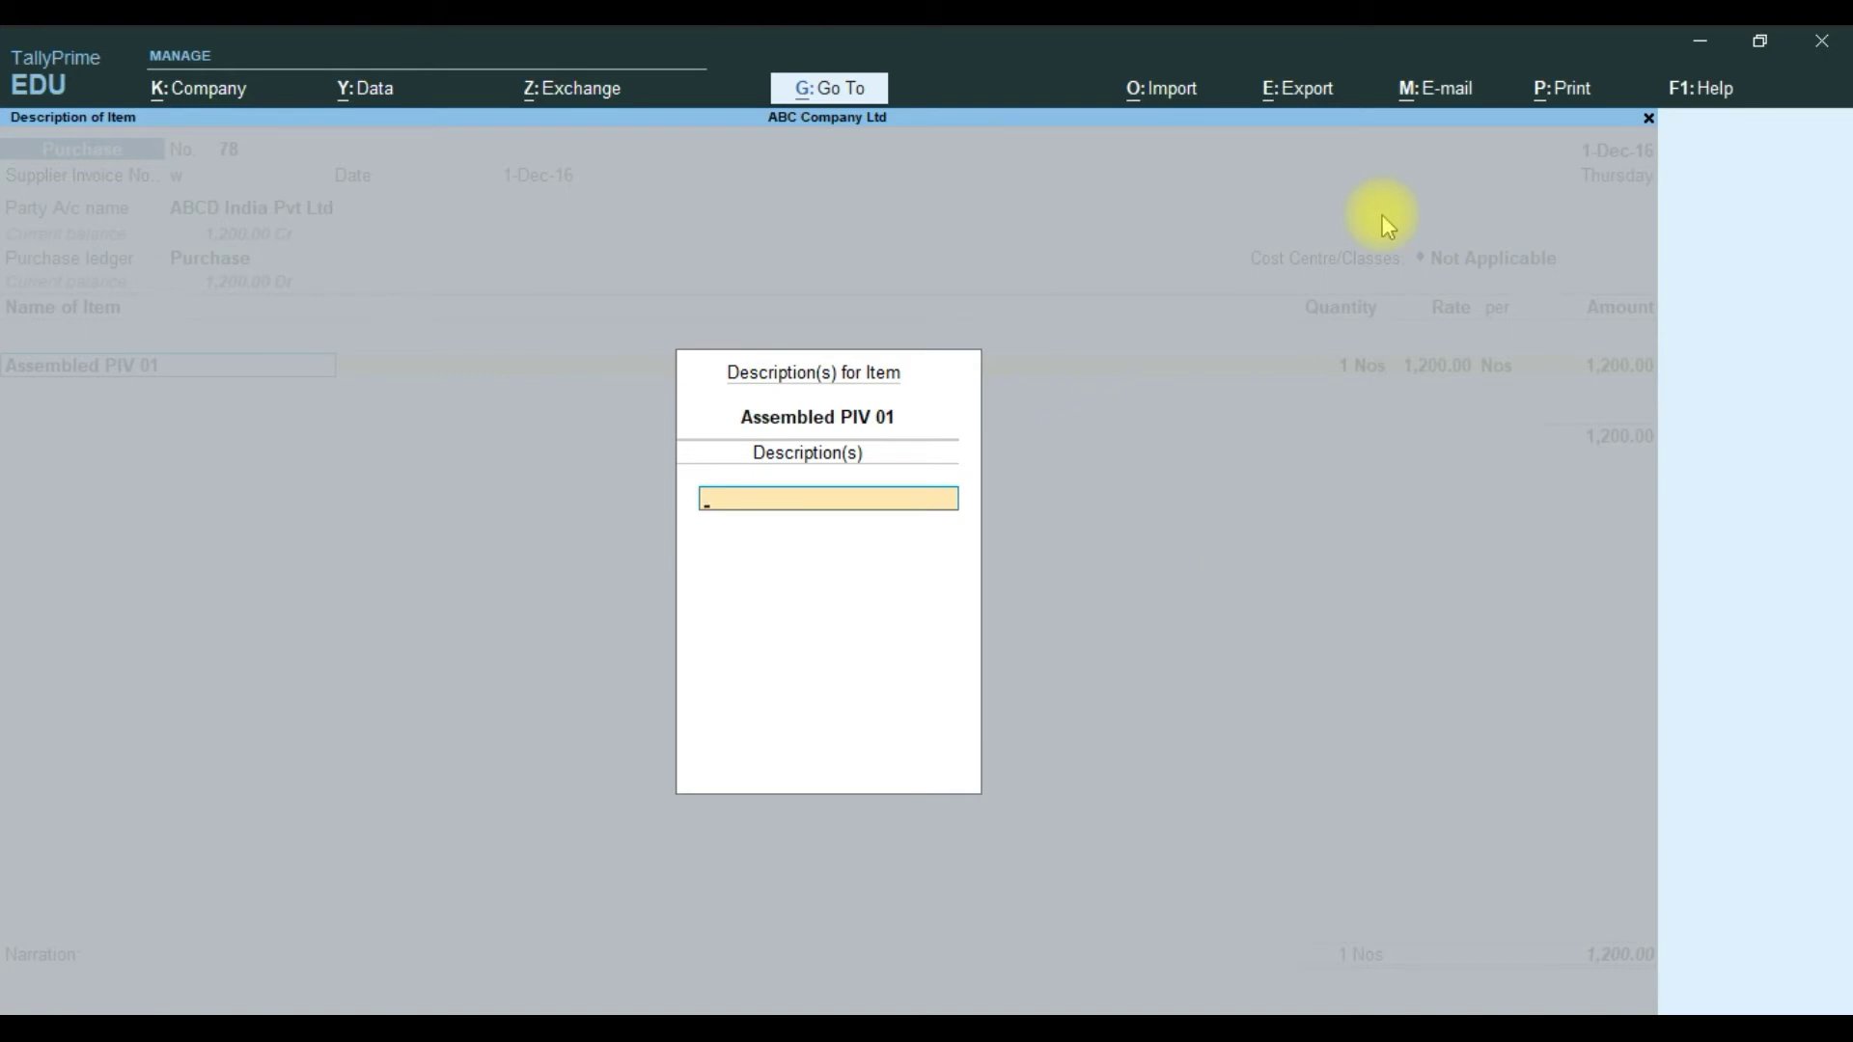
type("Tally Solutionas")
key("BackSpace")
type("Pvt")
key("Return")
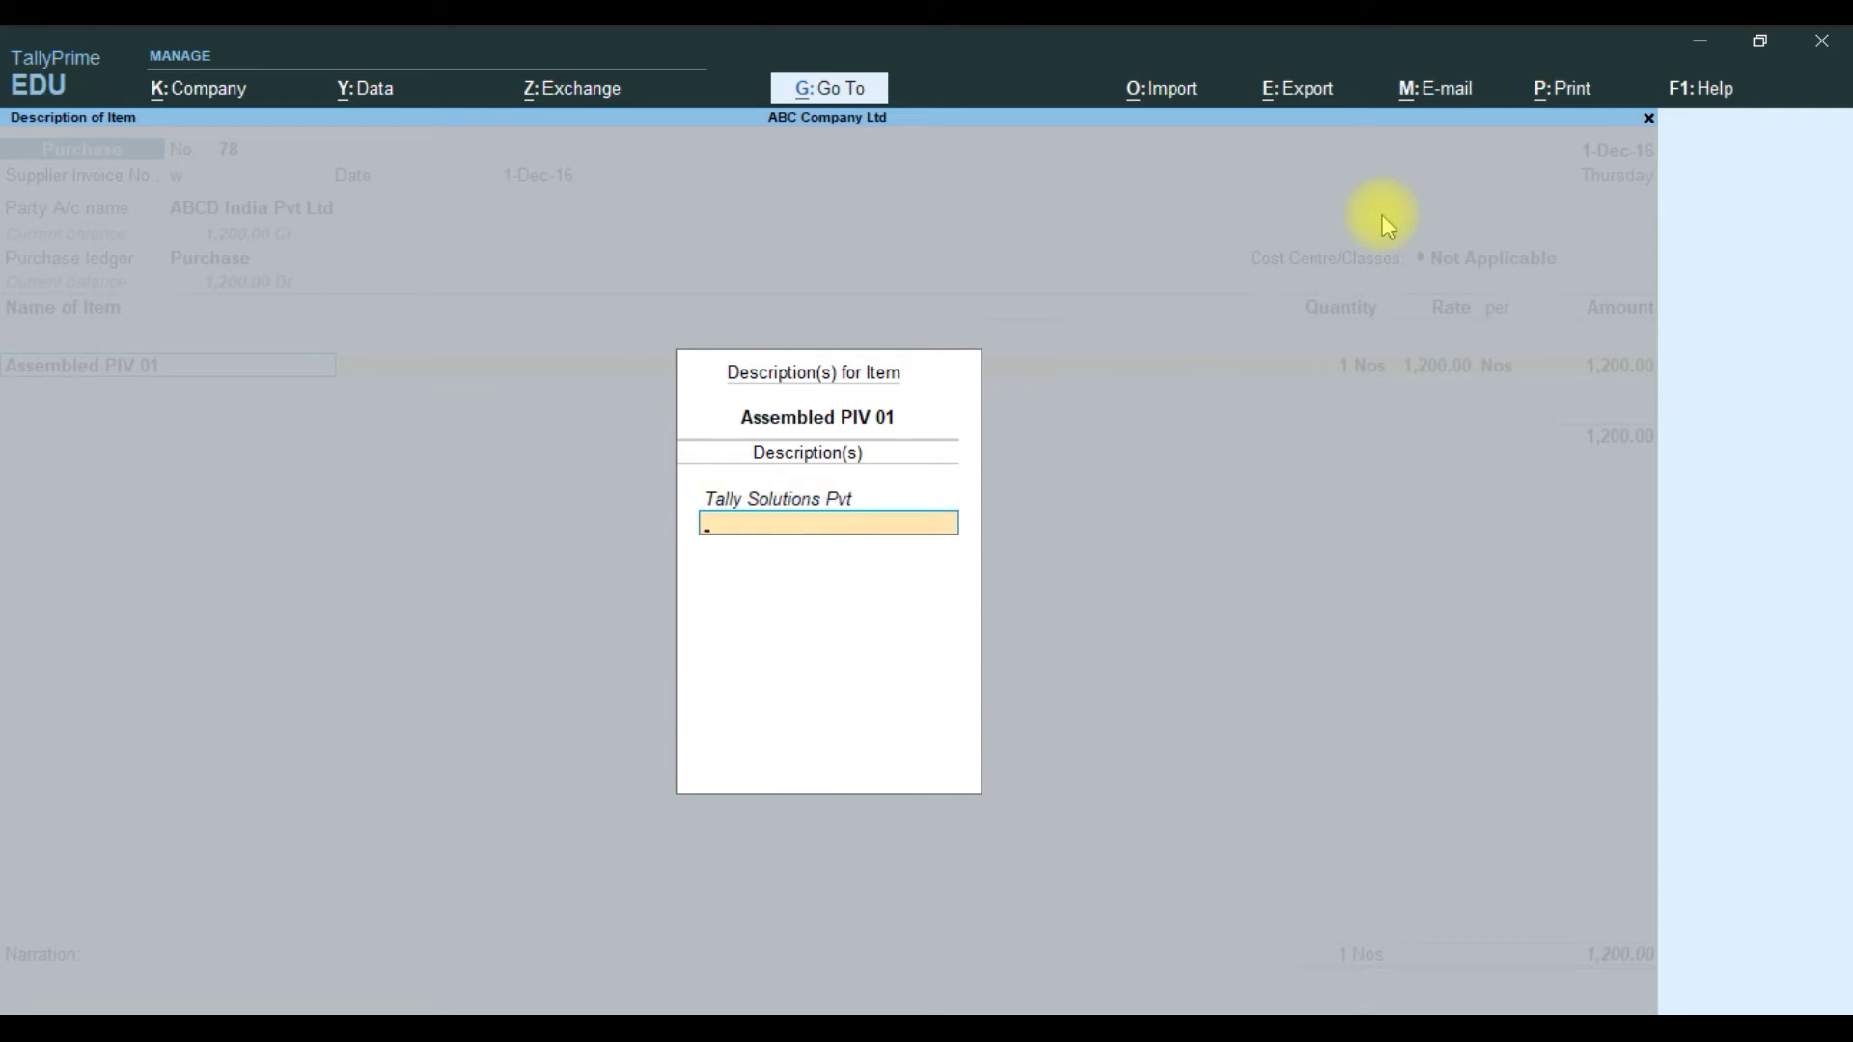
type("Coimbatore")
key("Return")
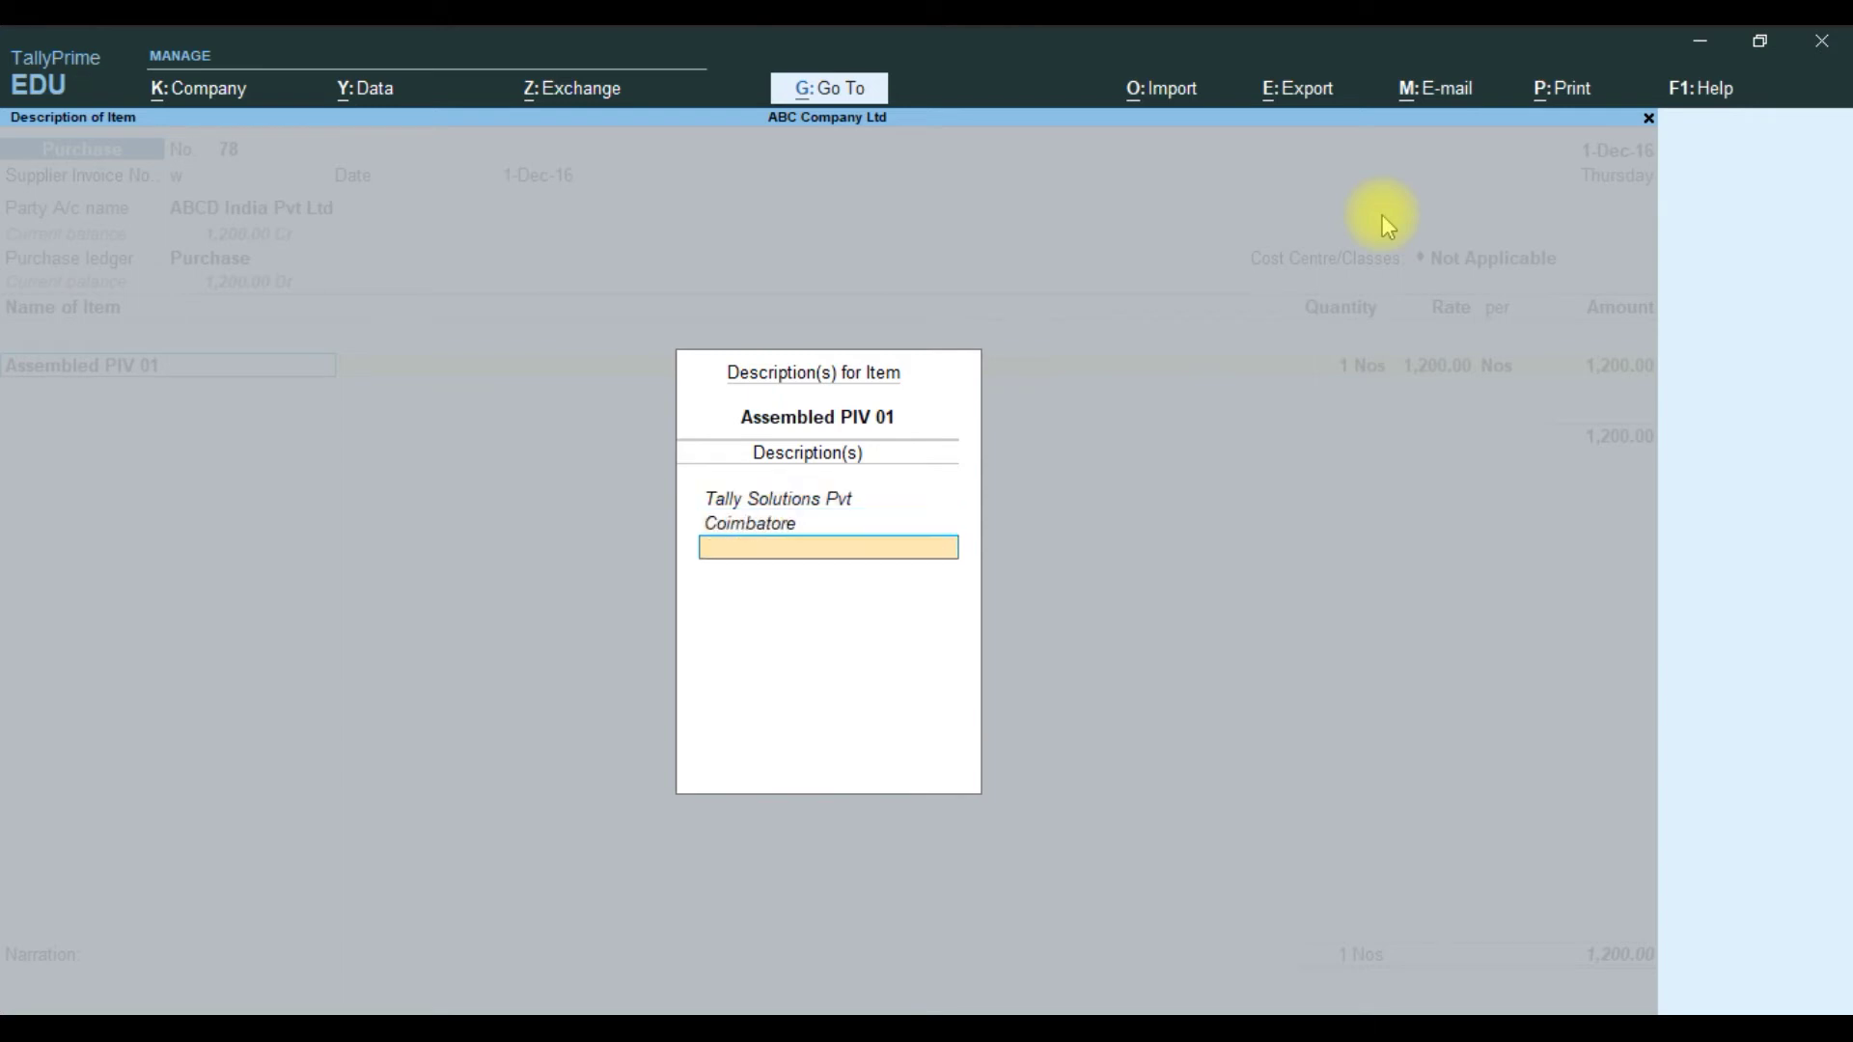
- Keep the existing allocation and descriptions of Assembled PIV 01 and advance to the next item line
key("Return")
key("Return")
key("Return")
key("Return")
key("Return")
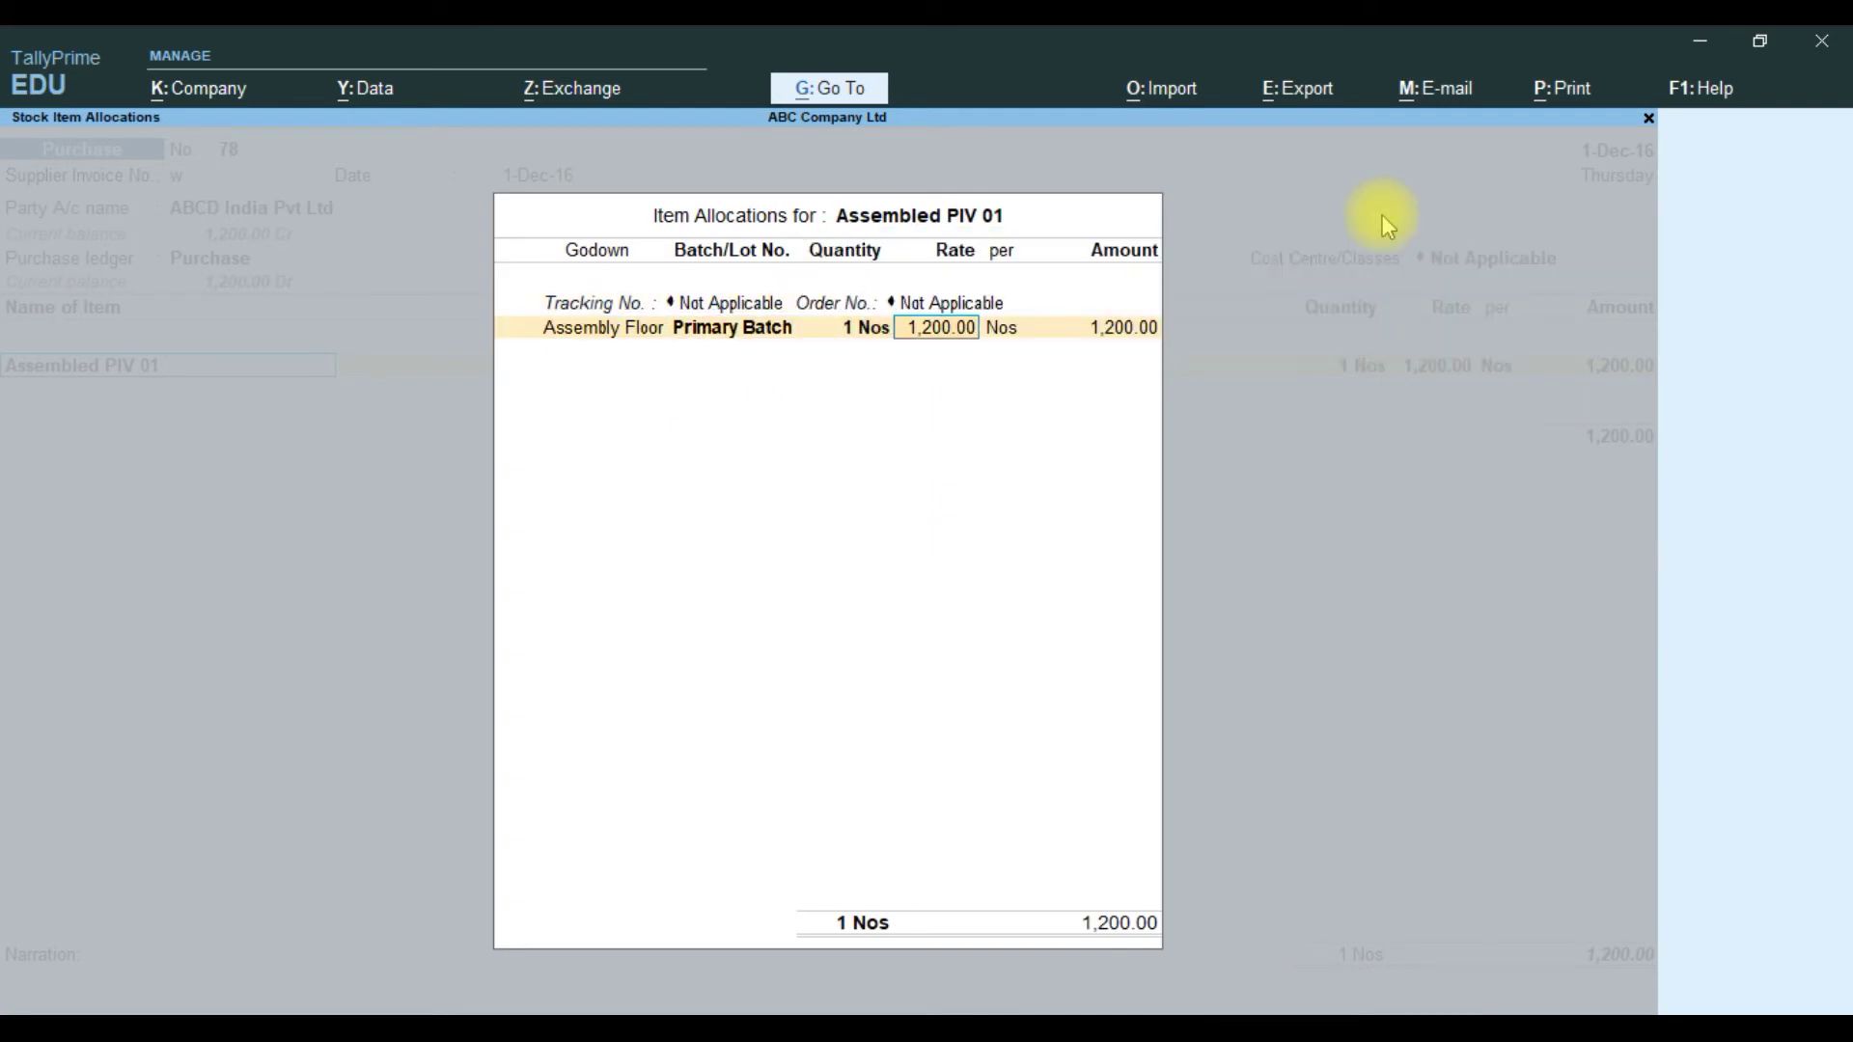
key("Return")
key("Return")
key("Return")
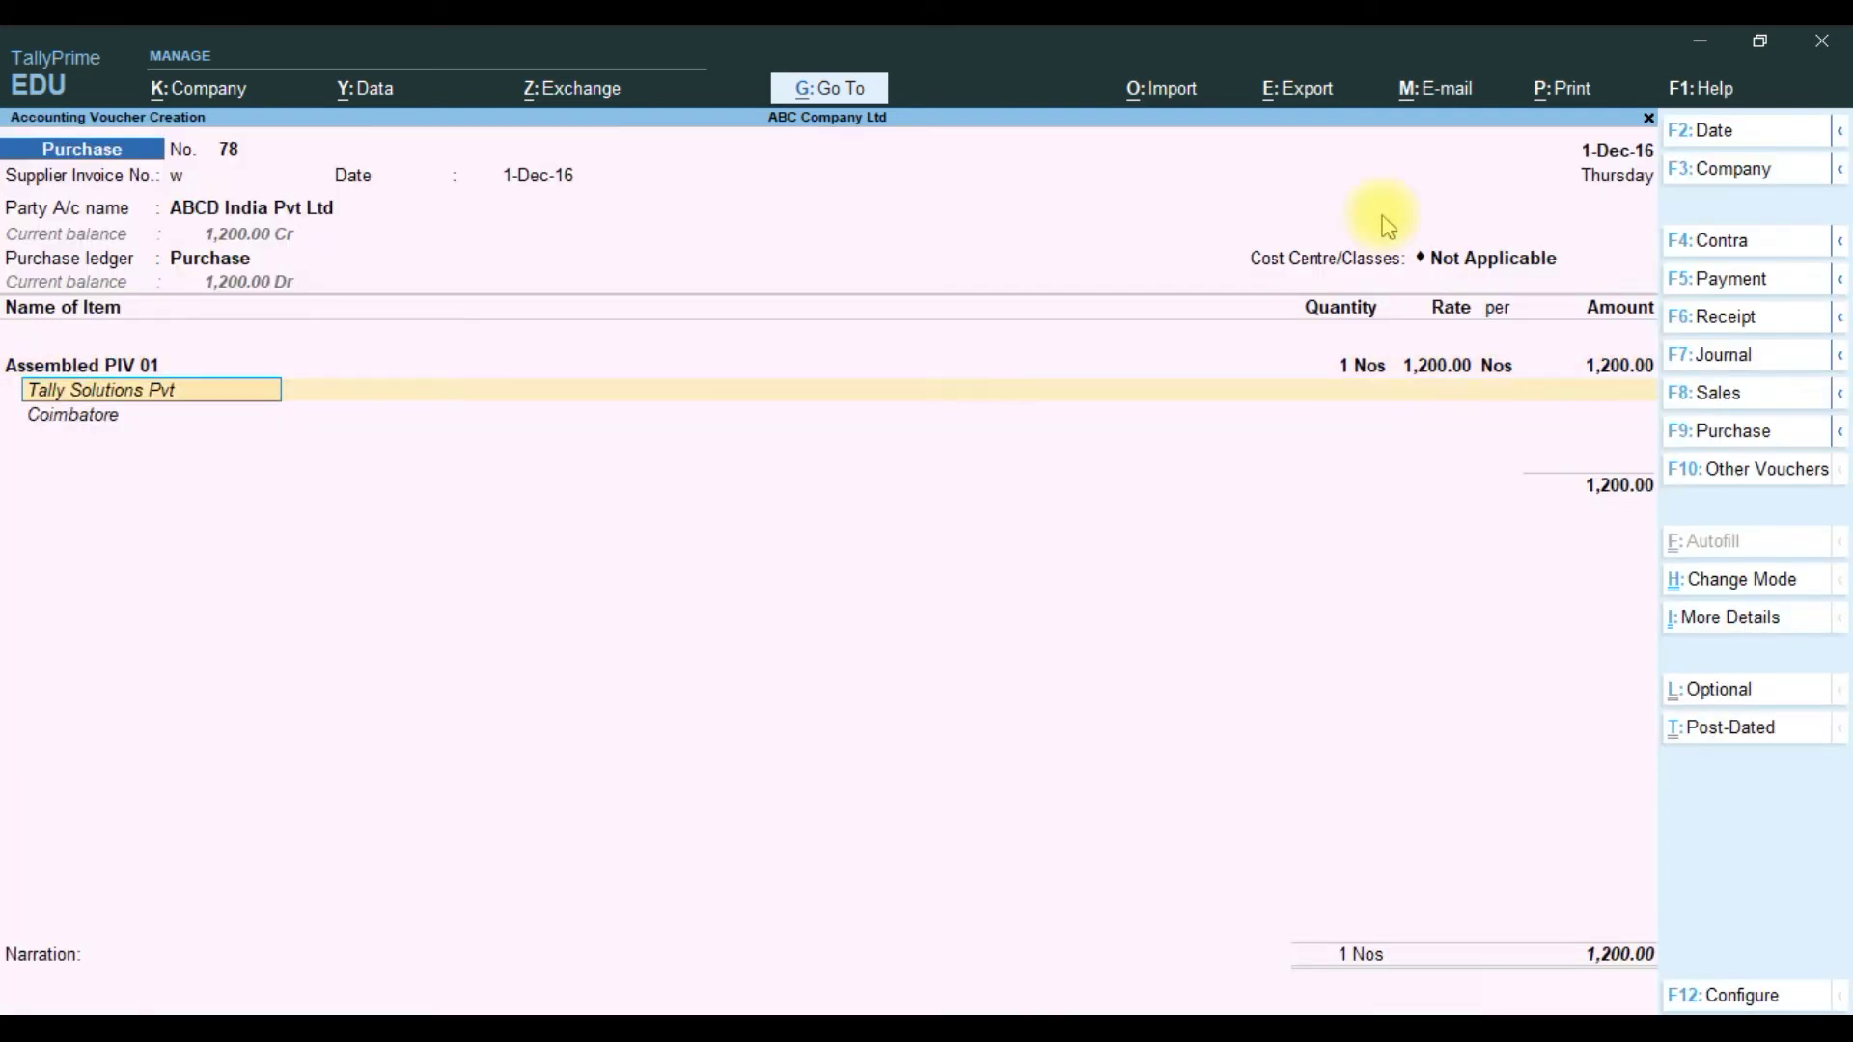
key("Return")
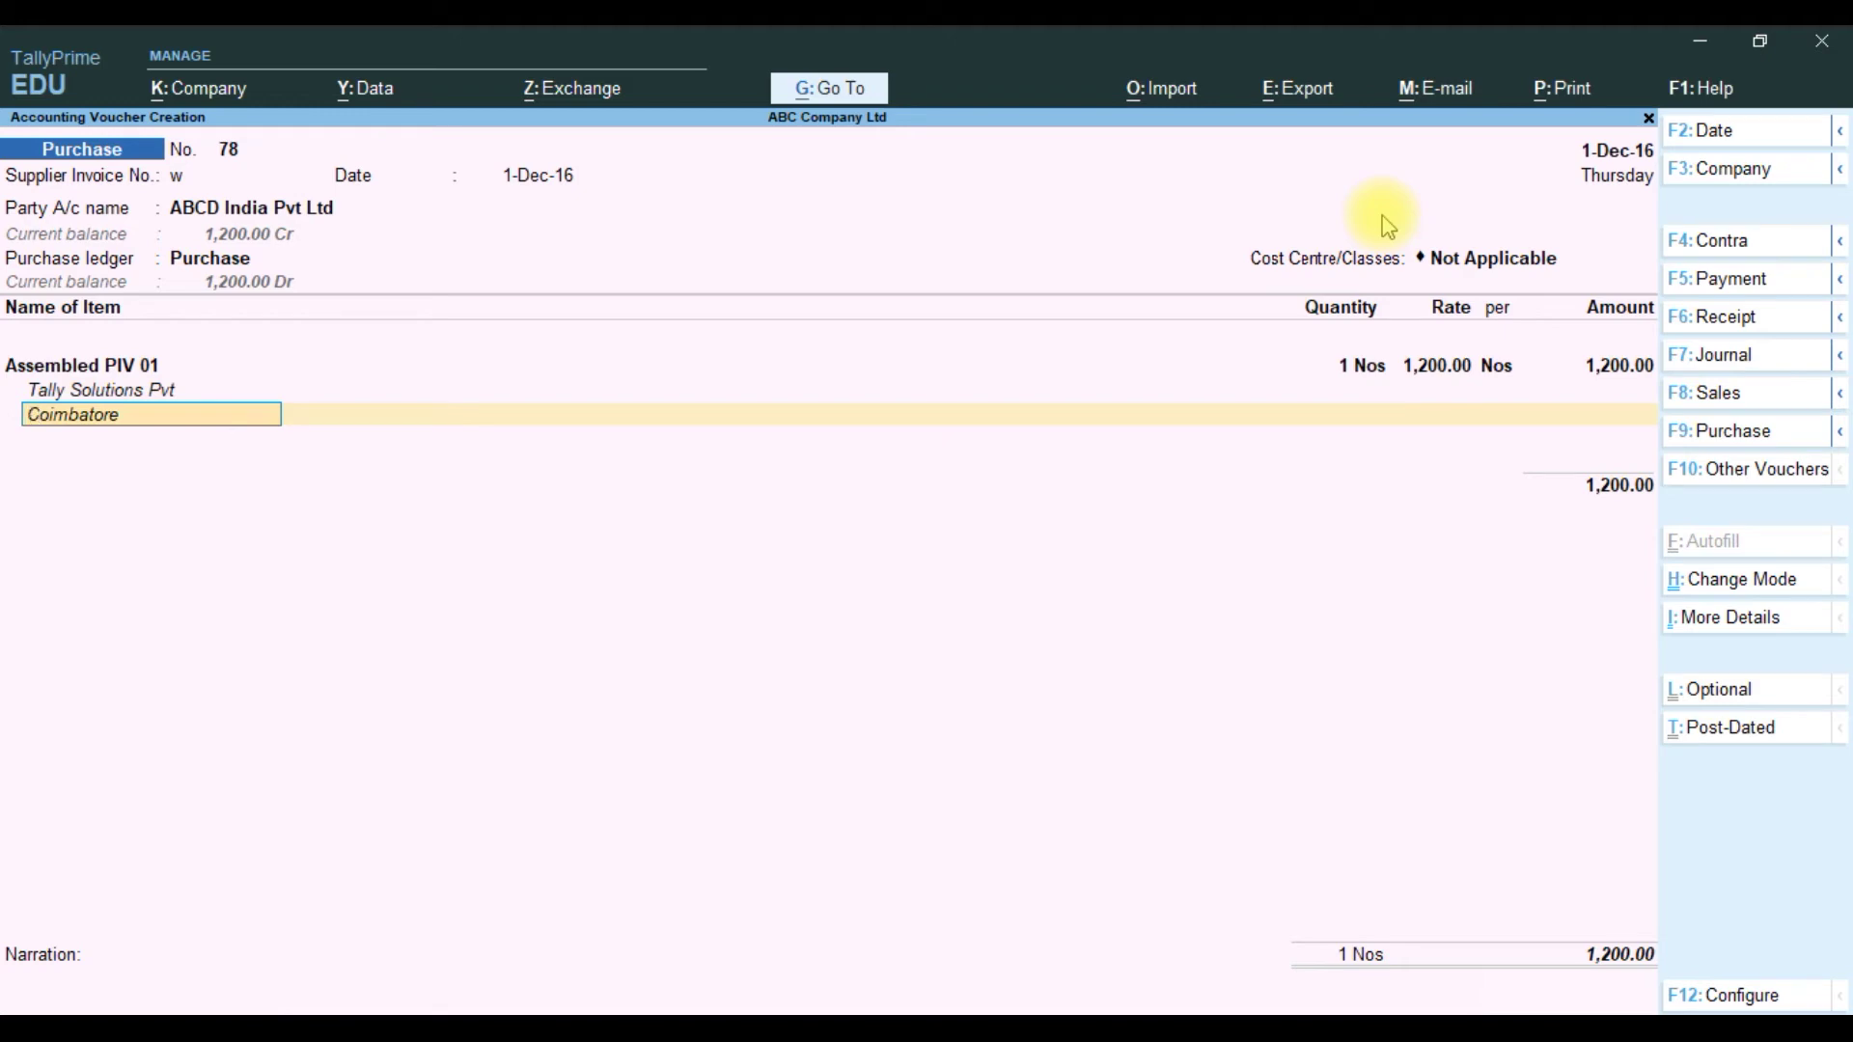
key("Return")
key("Return")
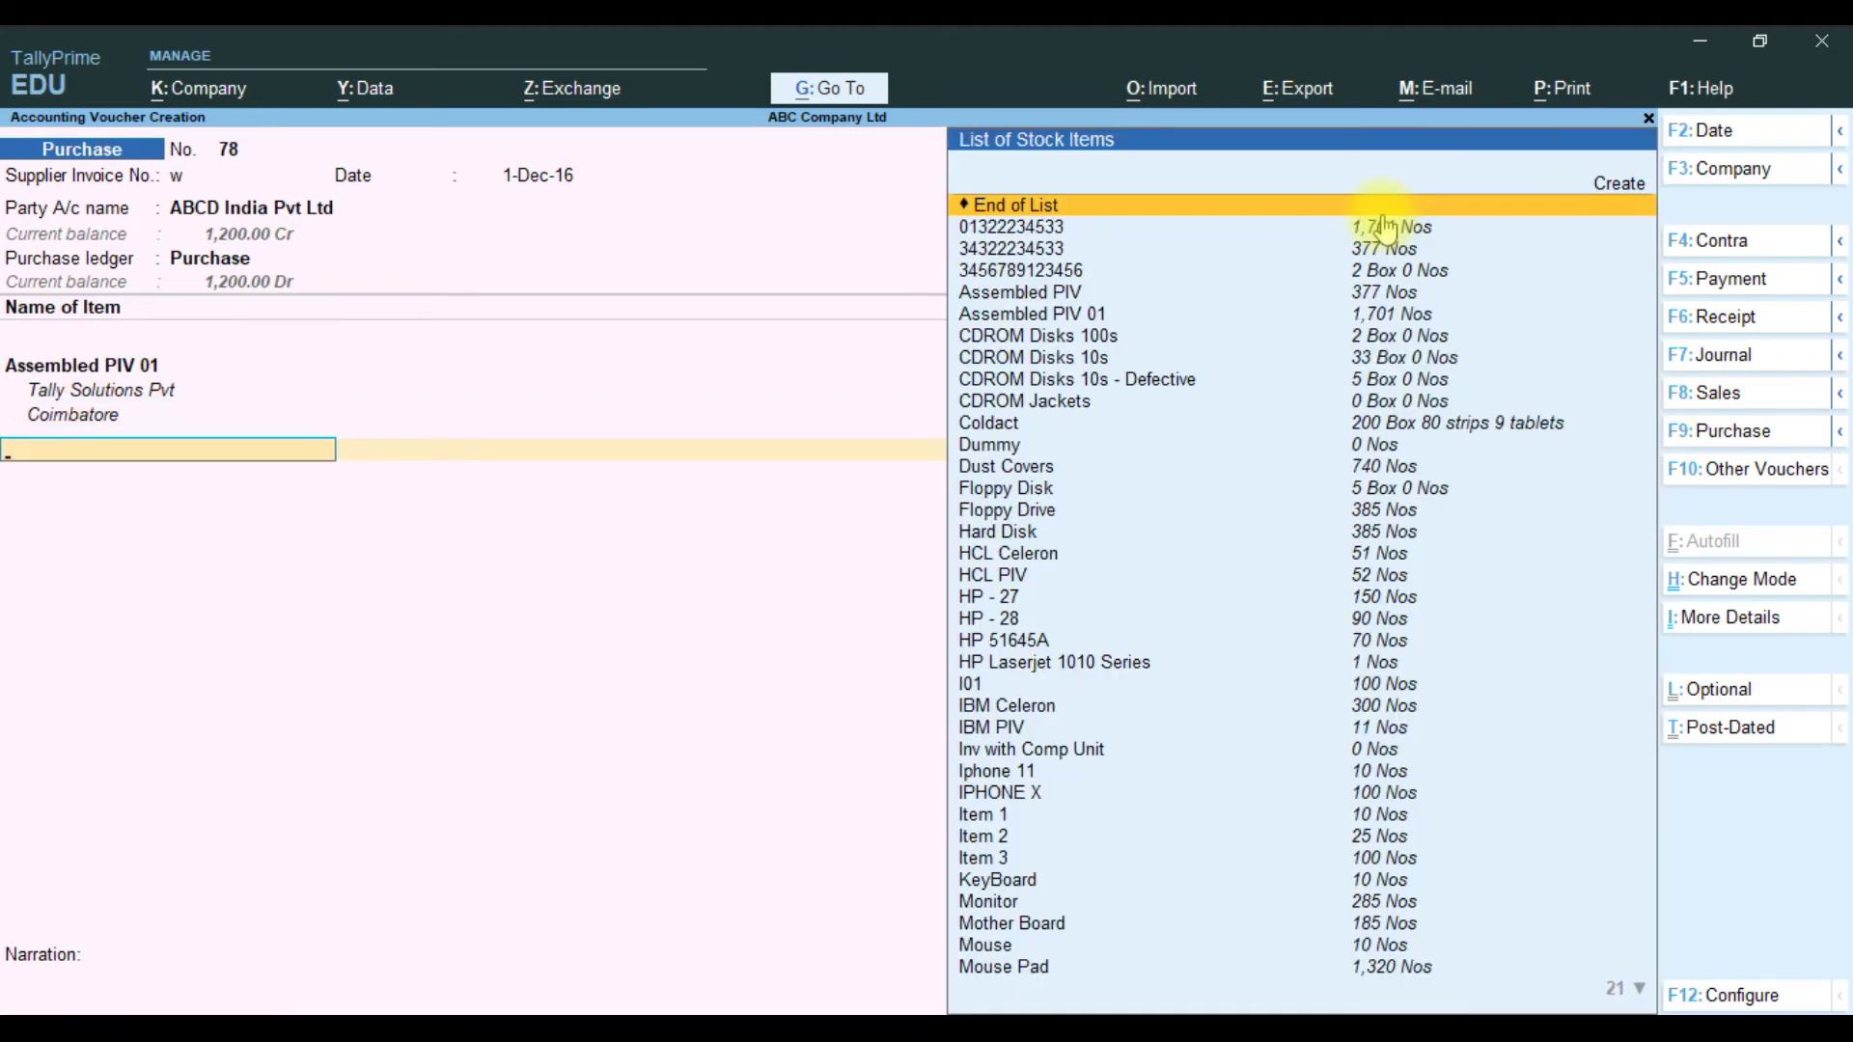
- Add the stock item Assembled PIV with the description Decription1
key("Down")
key("Down")
key("Down")
key("Down")
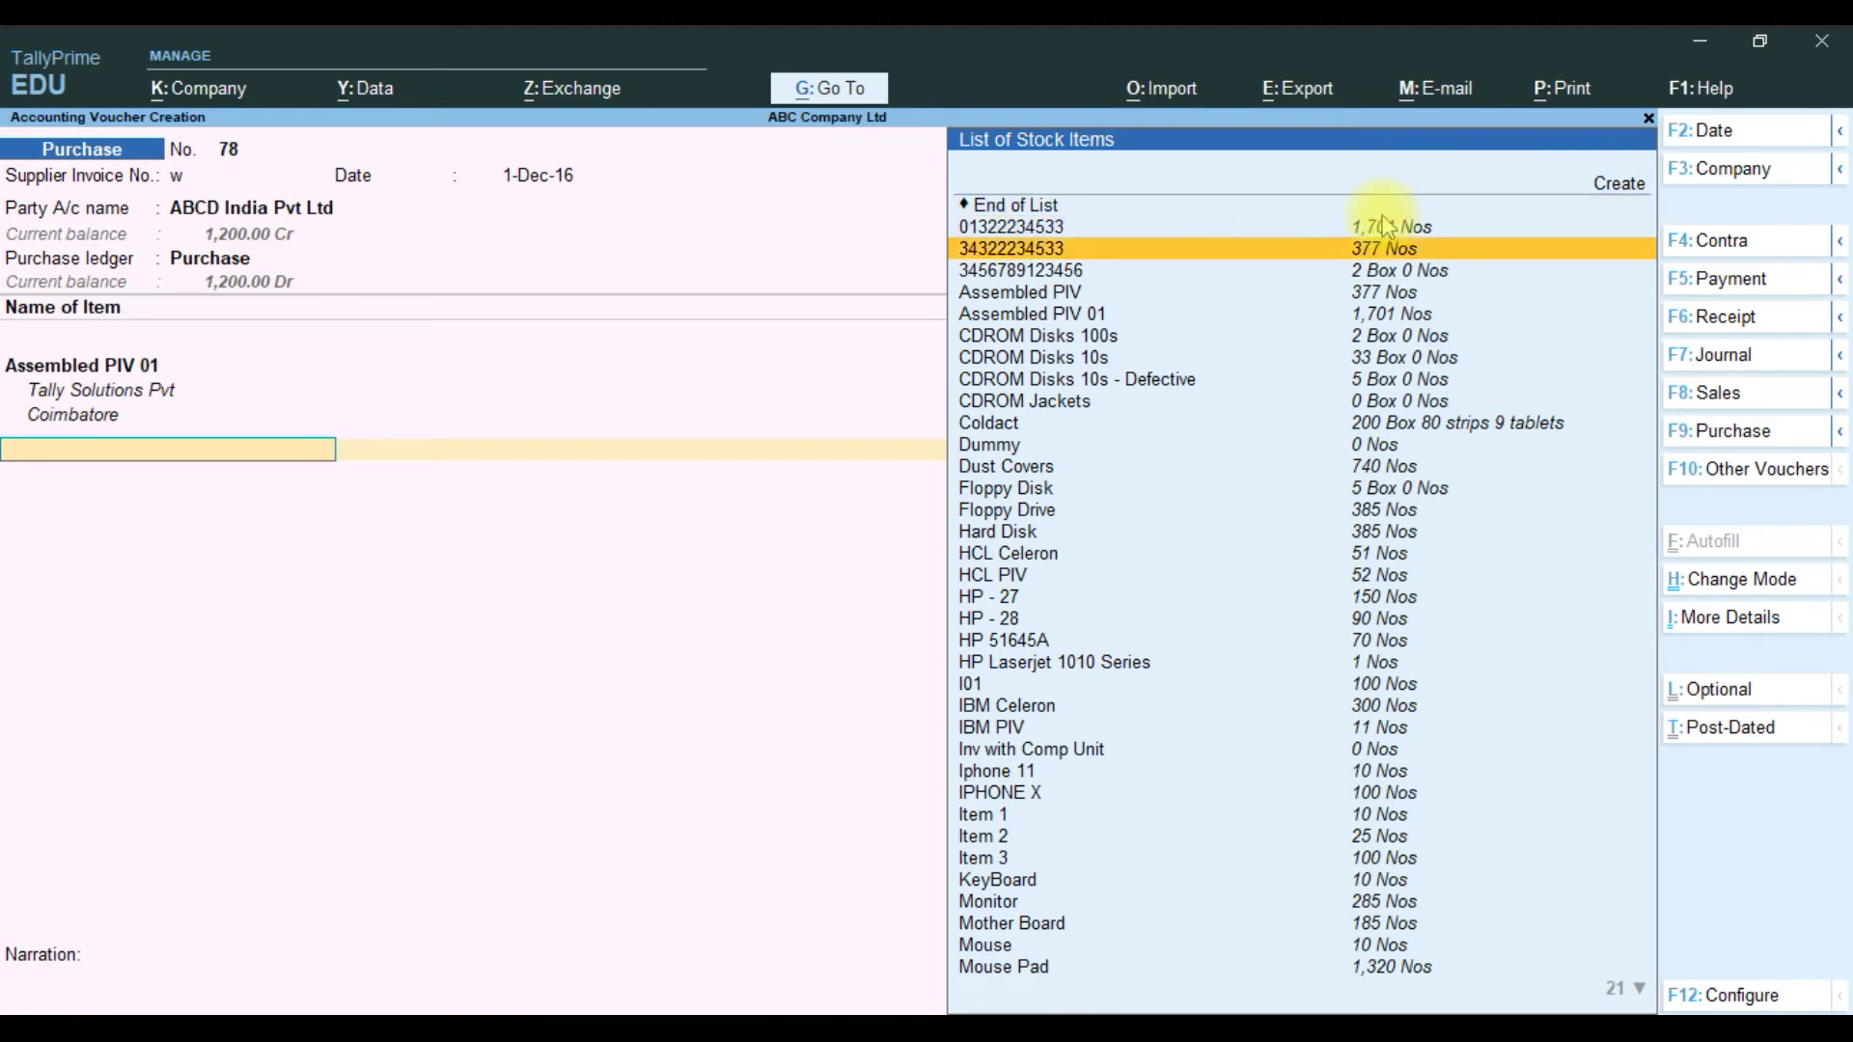
key("Return")
type("De")
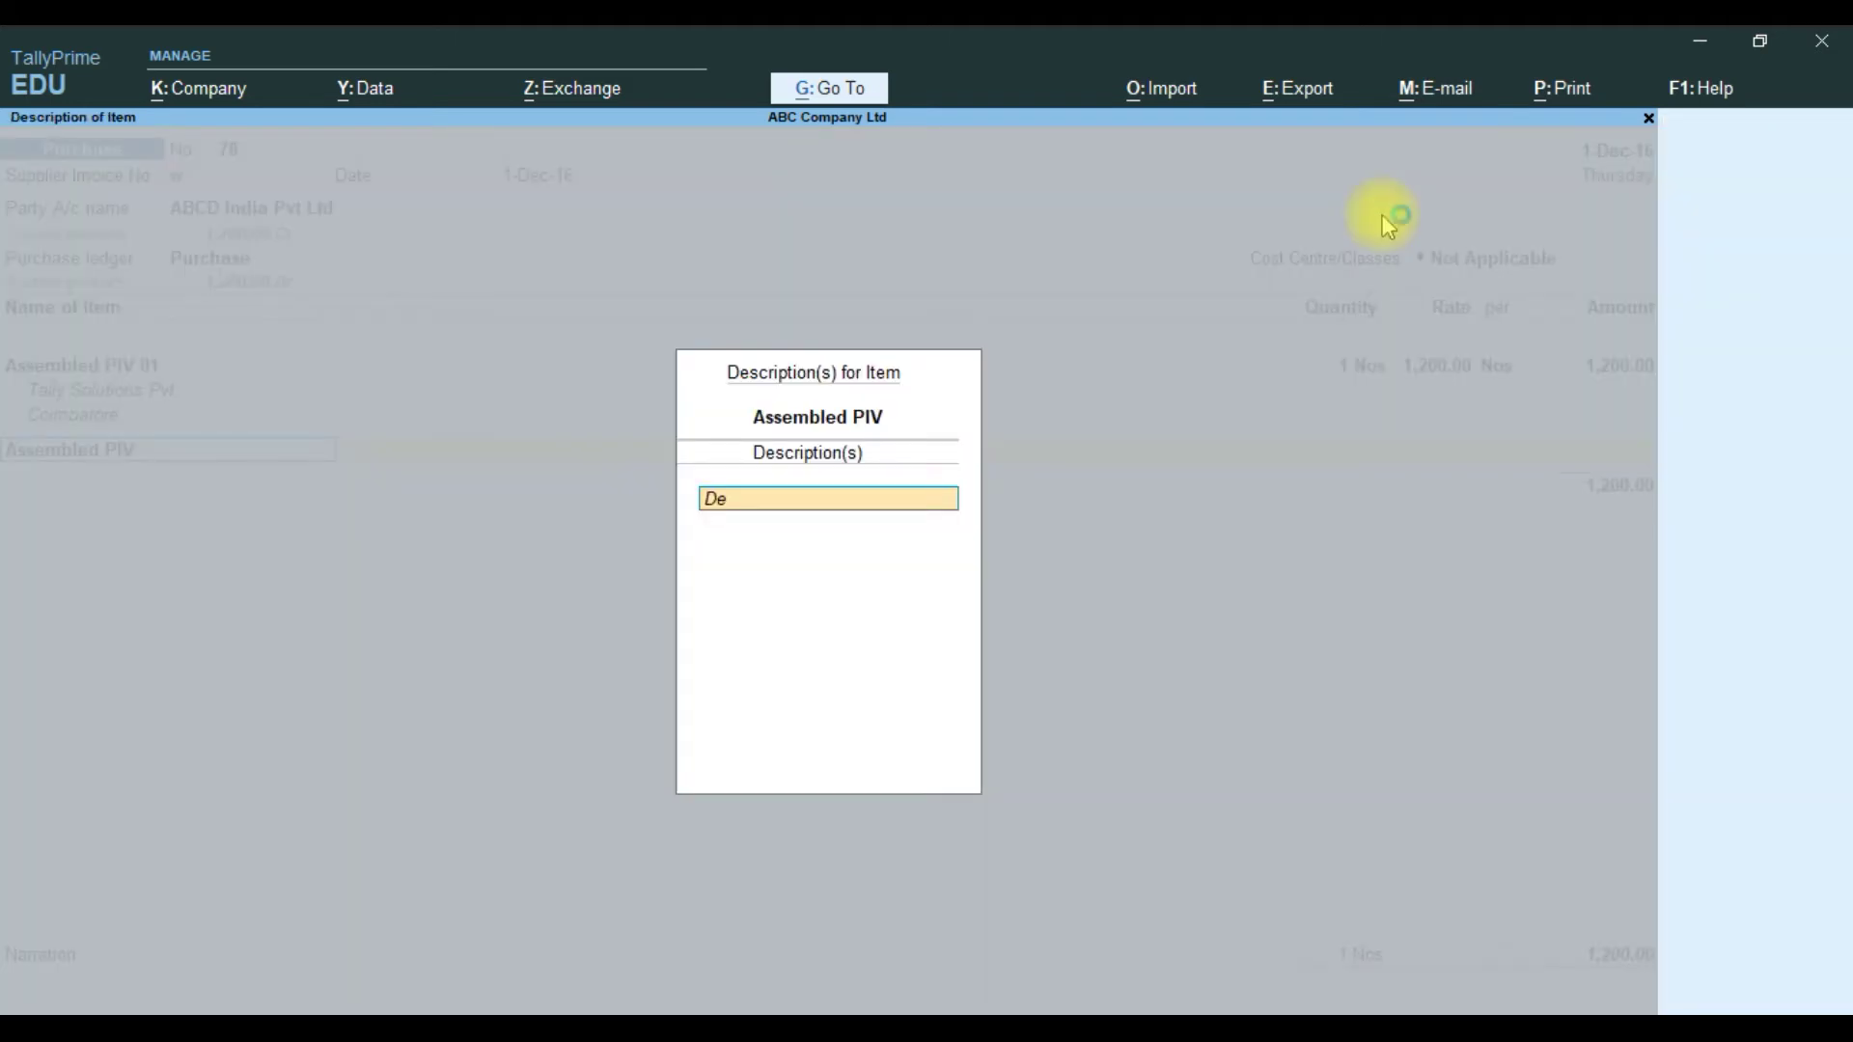
type("cription")
key("Return")
key("Return")
- Allocate 1 Nos of Assembled PIV to Assembly Floor, batch 1, at a rate of 10.00, and end the item list
key("Return")
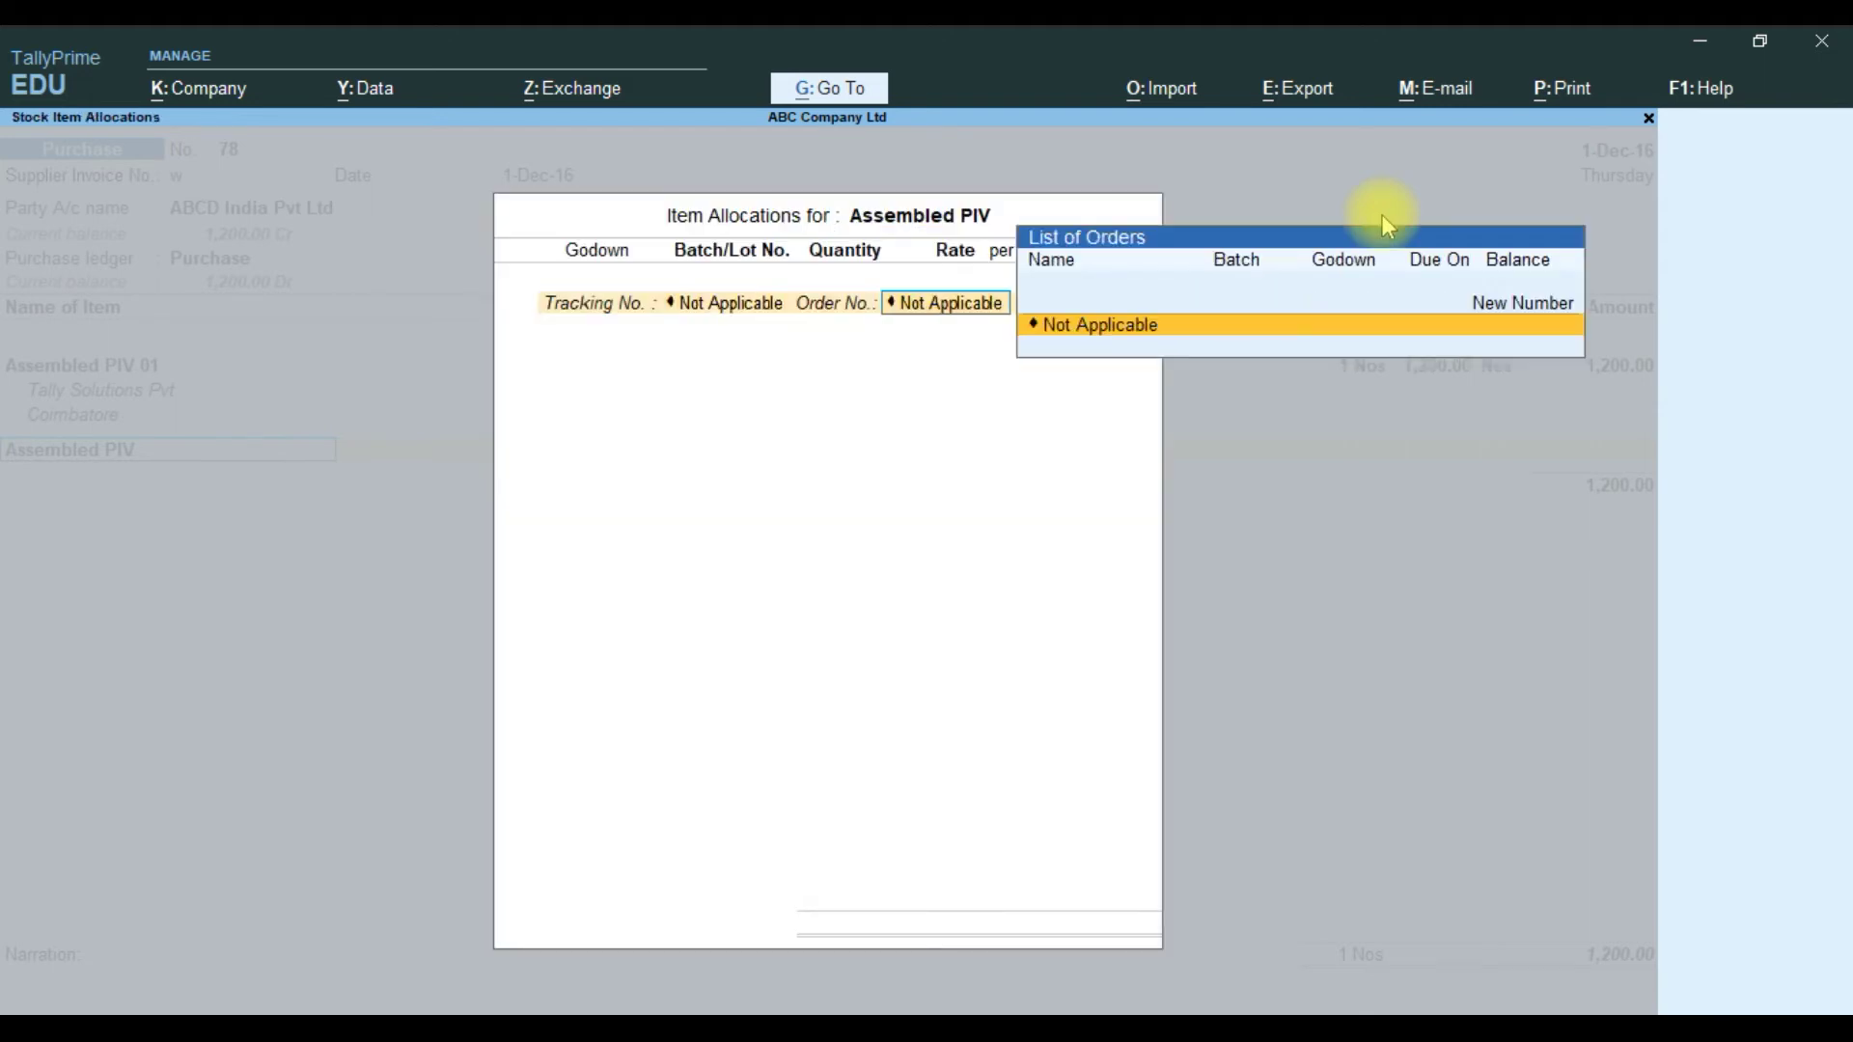
key("Return")
key("Return")
key("Down")
key("Up")
key("Return")
type("1")
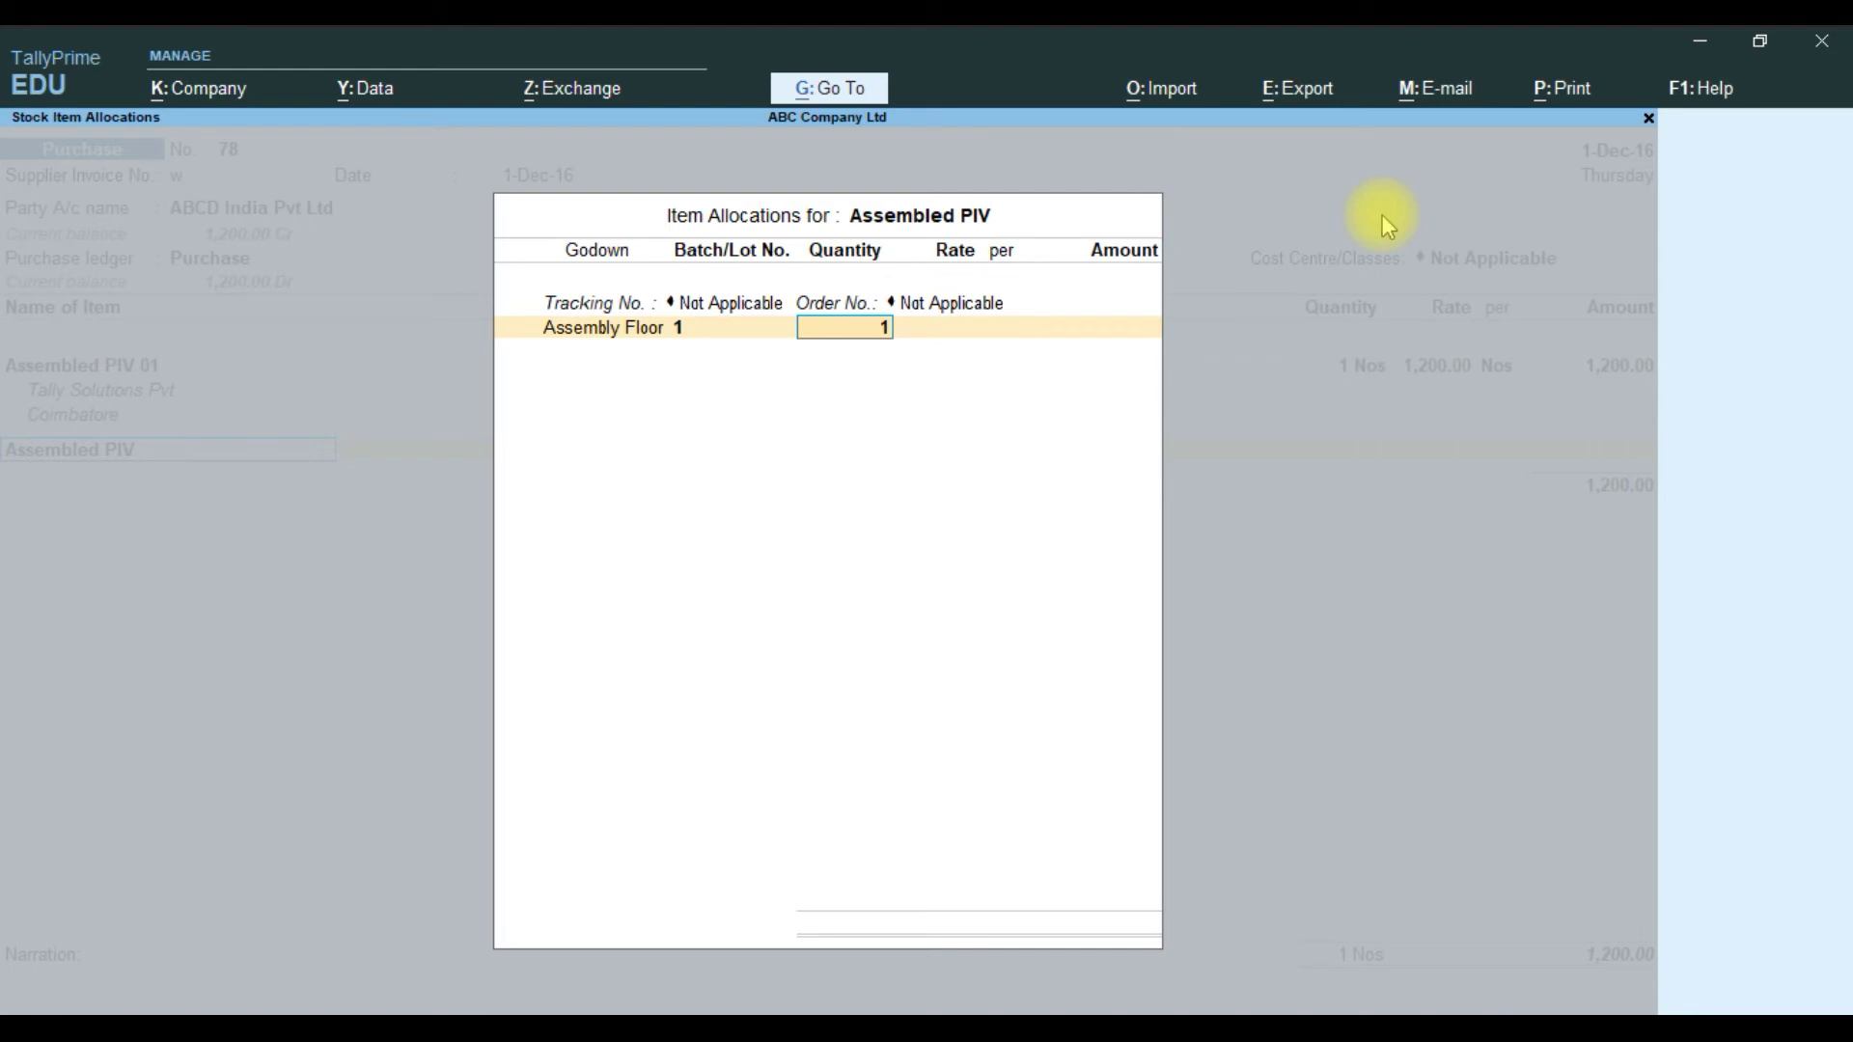
key("Return")
key("Return")
key("Return")
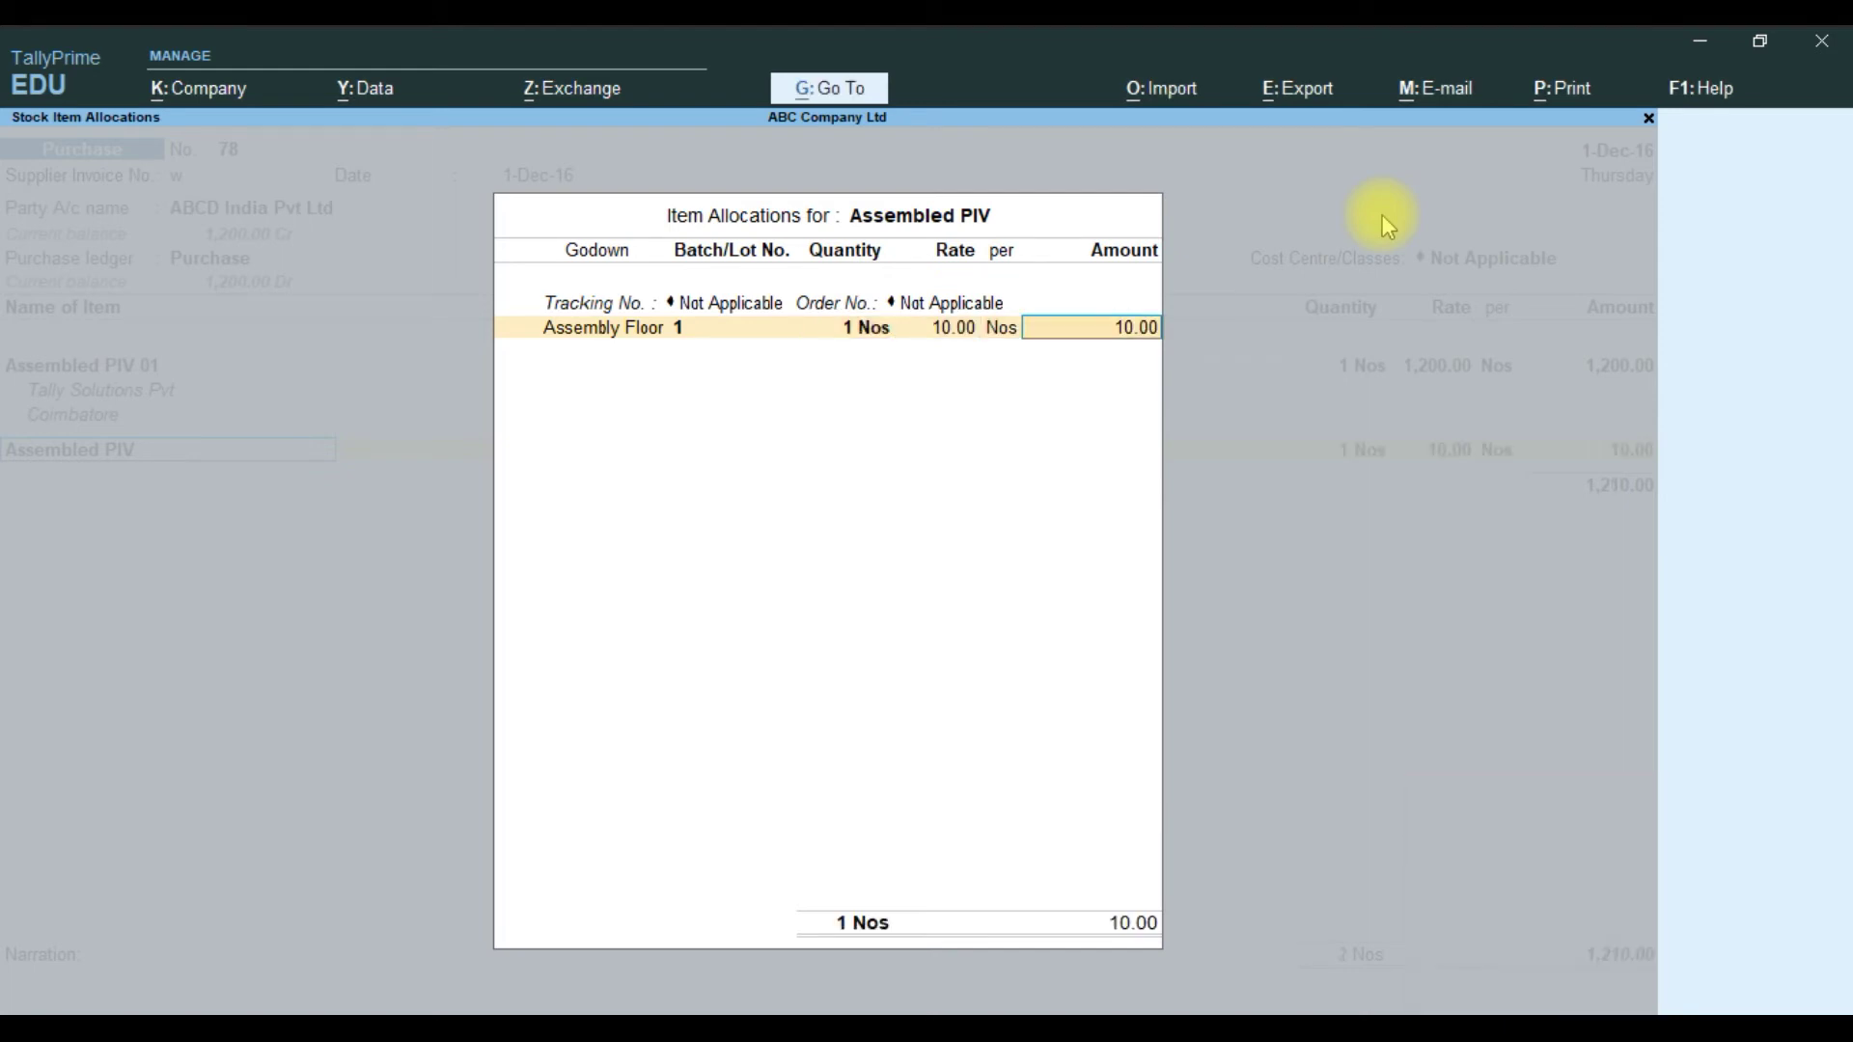
key("Return")
key("Return")
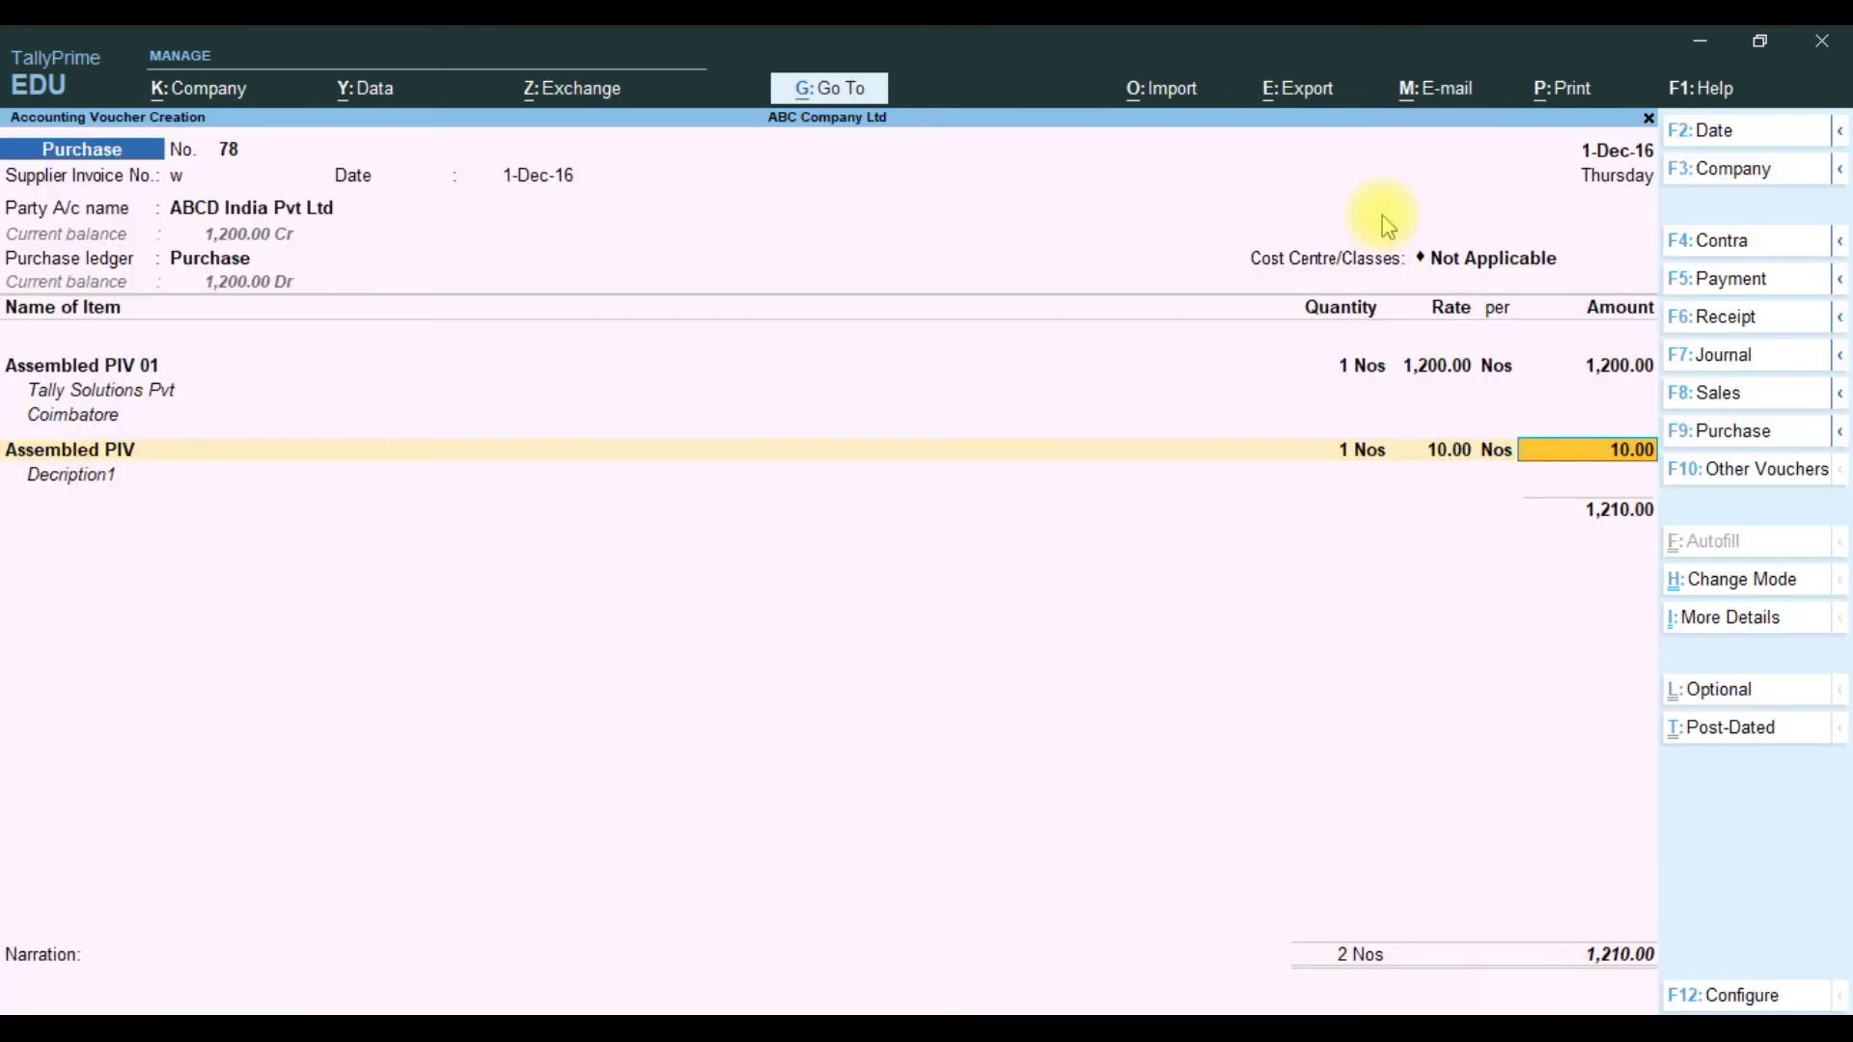
key("Return")
key("Return")
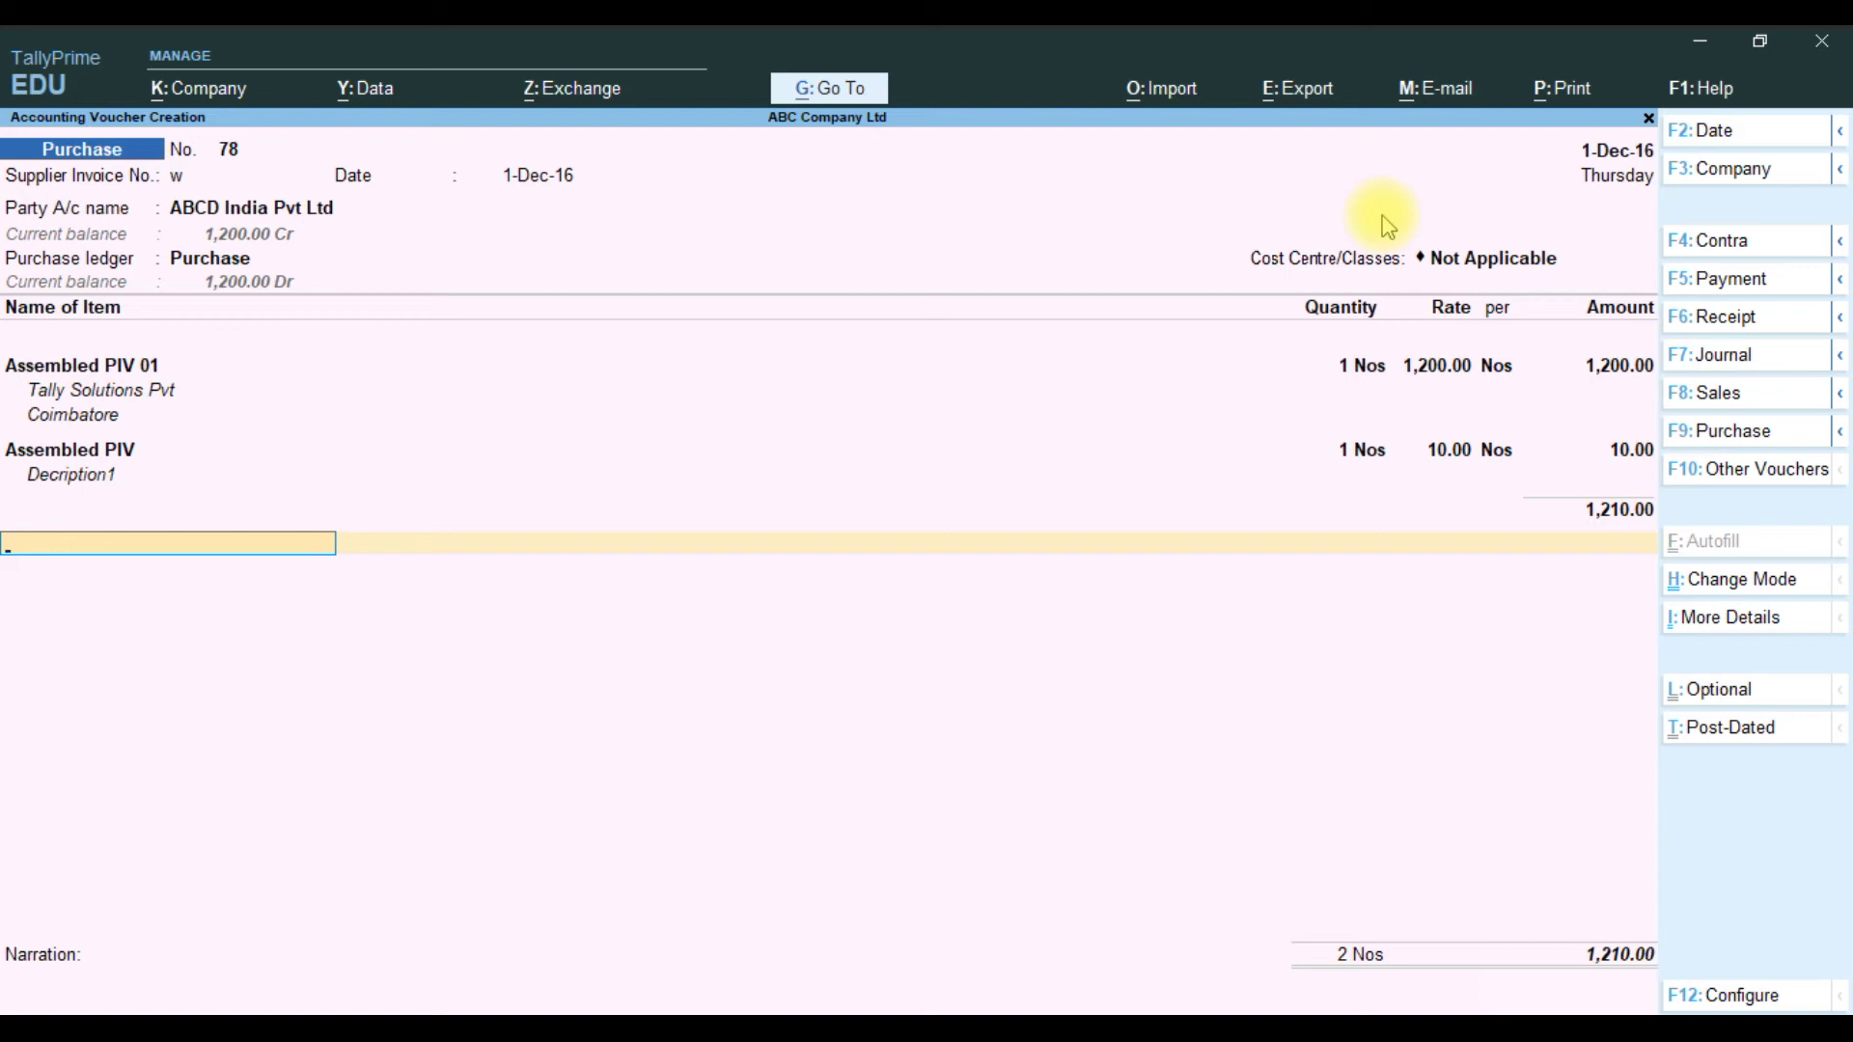
- Set Provide Additional Descriptions for Ledgers to Yes in the voucher configuration
key("F12")
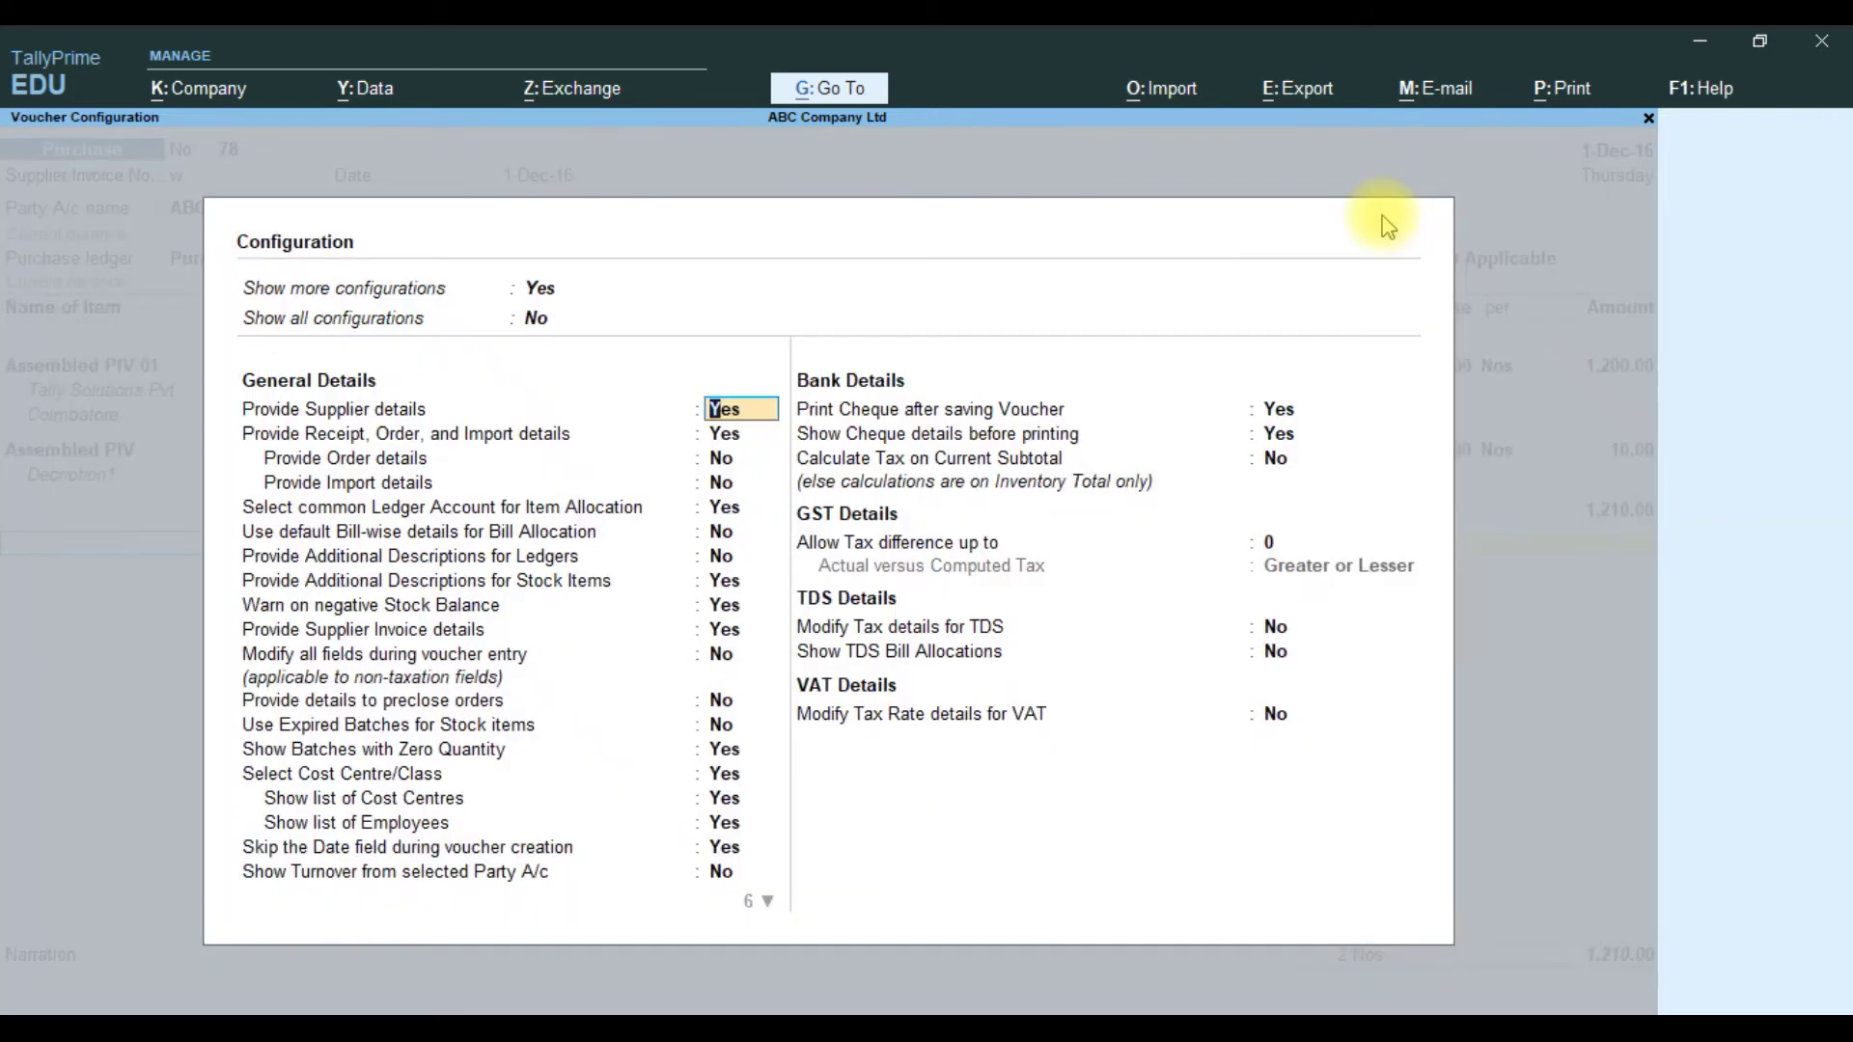
key("Down")
key("Down")
key("Down")
key("Down")
key("Down")
key("Down")
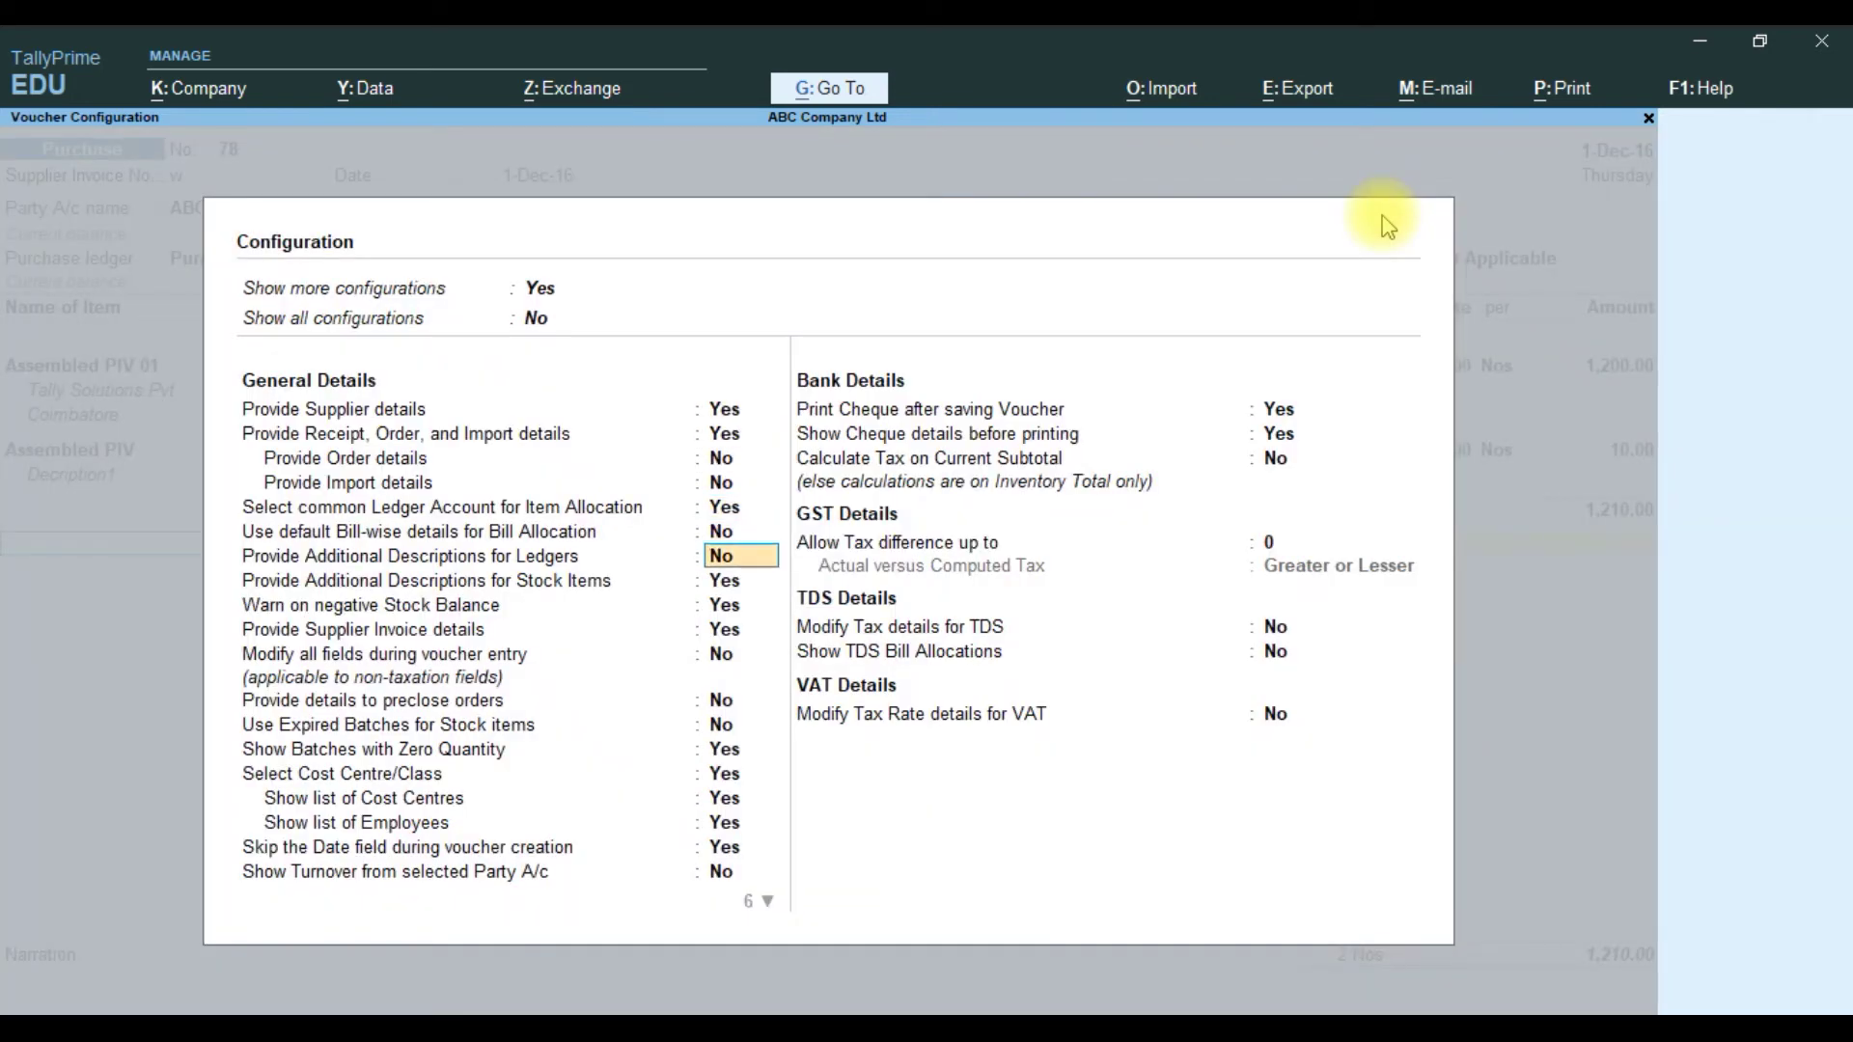
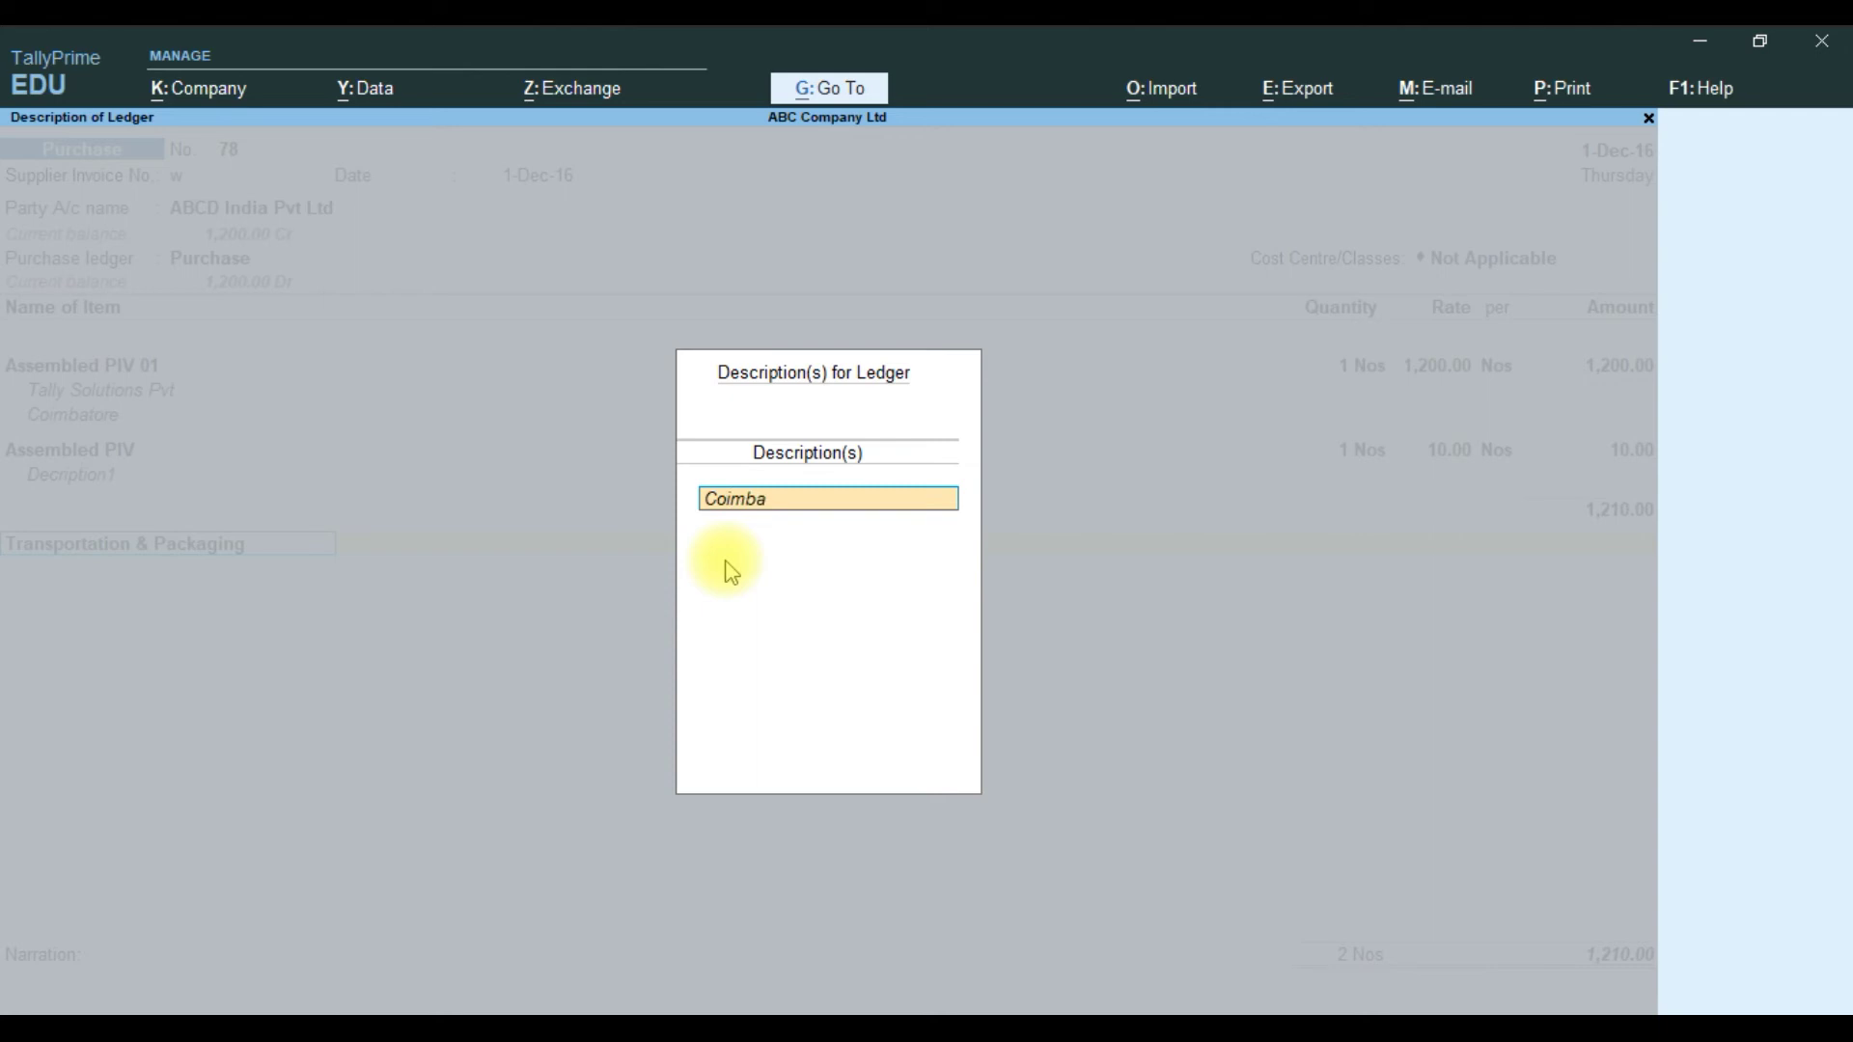
- Enter Coimbatore to Madurai as the description for the Transportation & Packaging ledger
type("Ma")
key("Return")
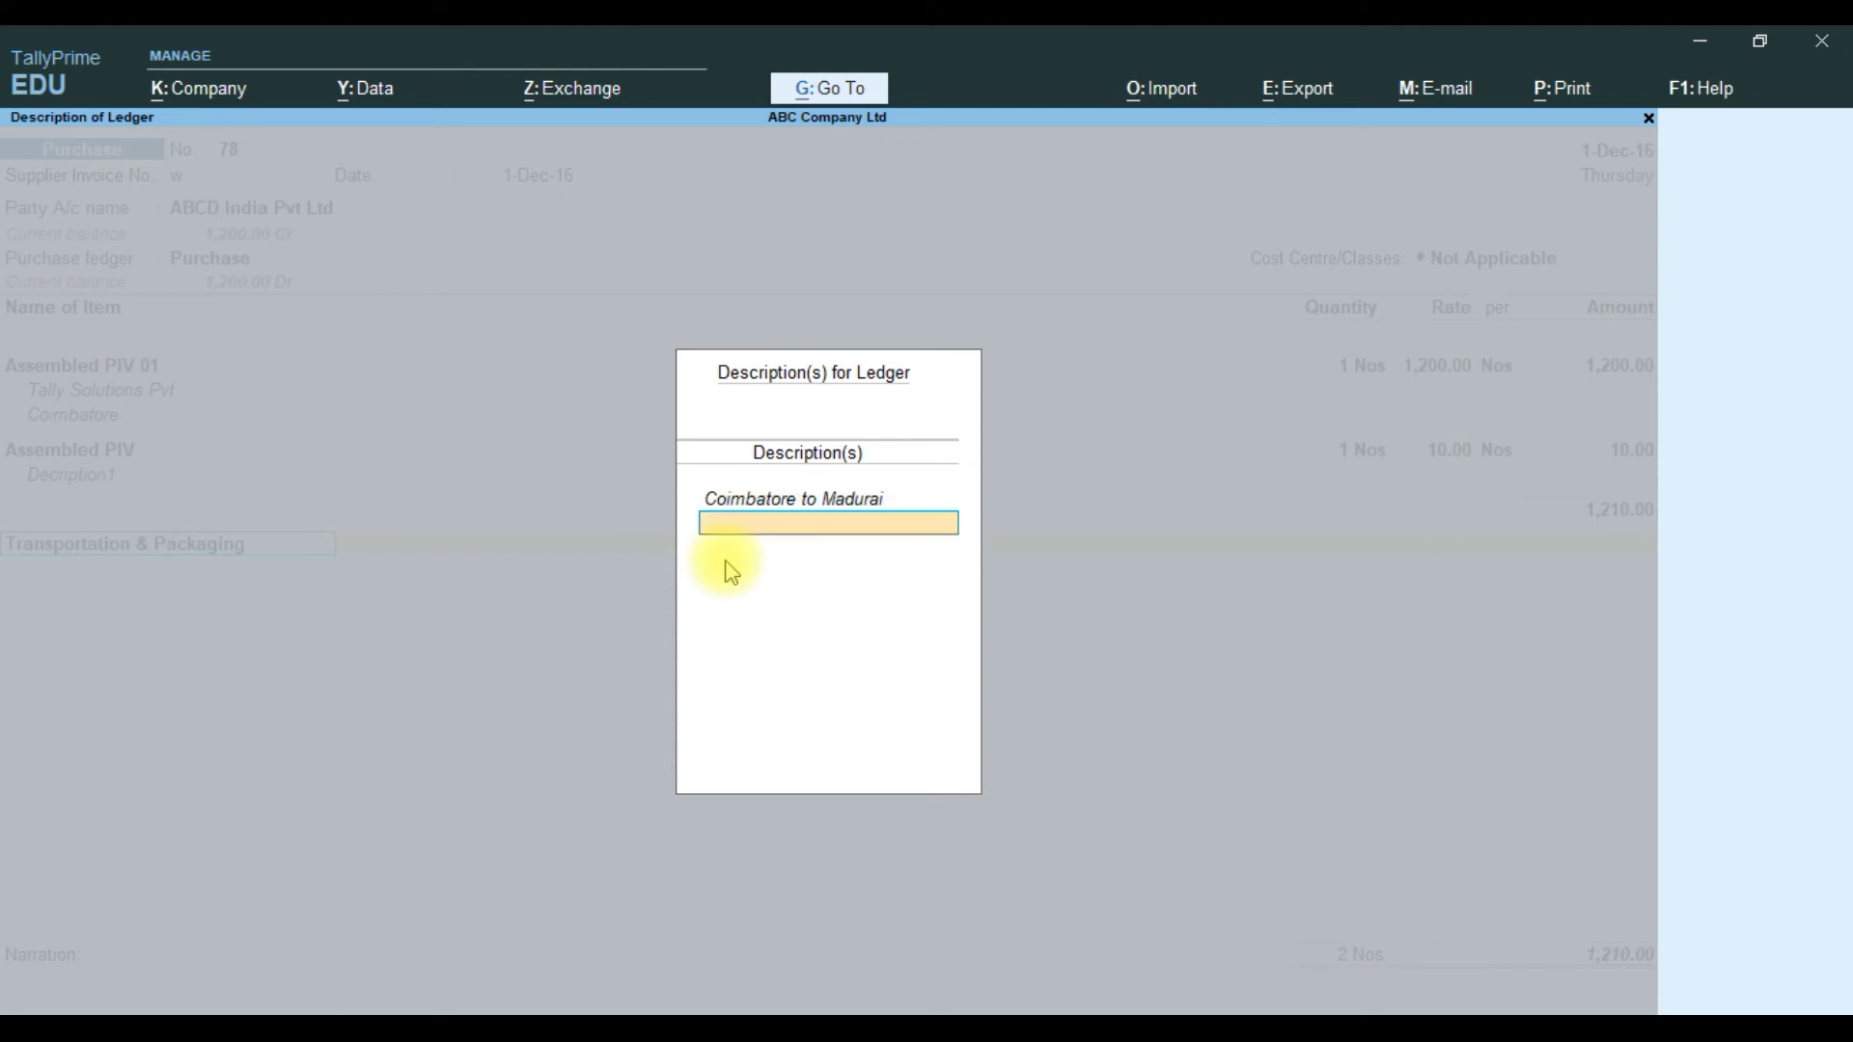
- Set the Transportation & Packaging amount to 500.00, keep Coimbatore to Madurai as its only description, and end the ledger list
key("Return")
key("Return")
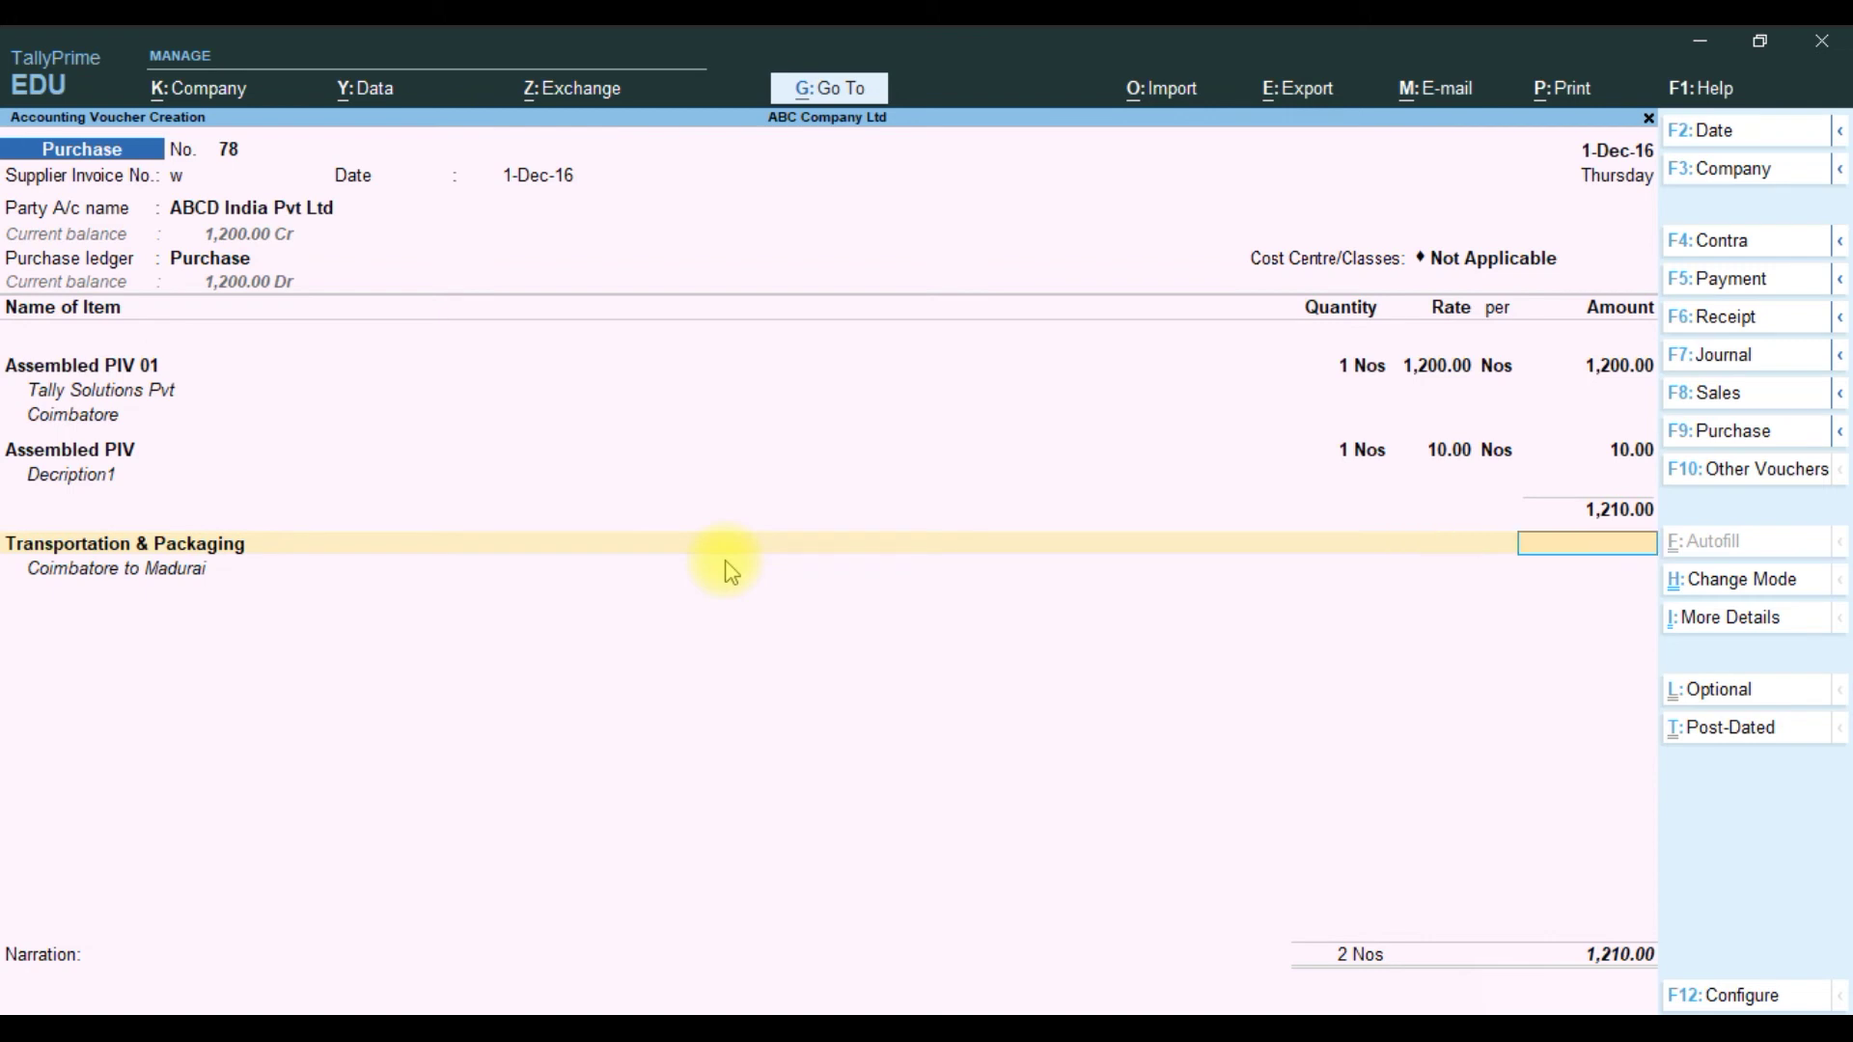
type("5000")
key("Return")
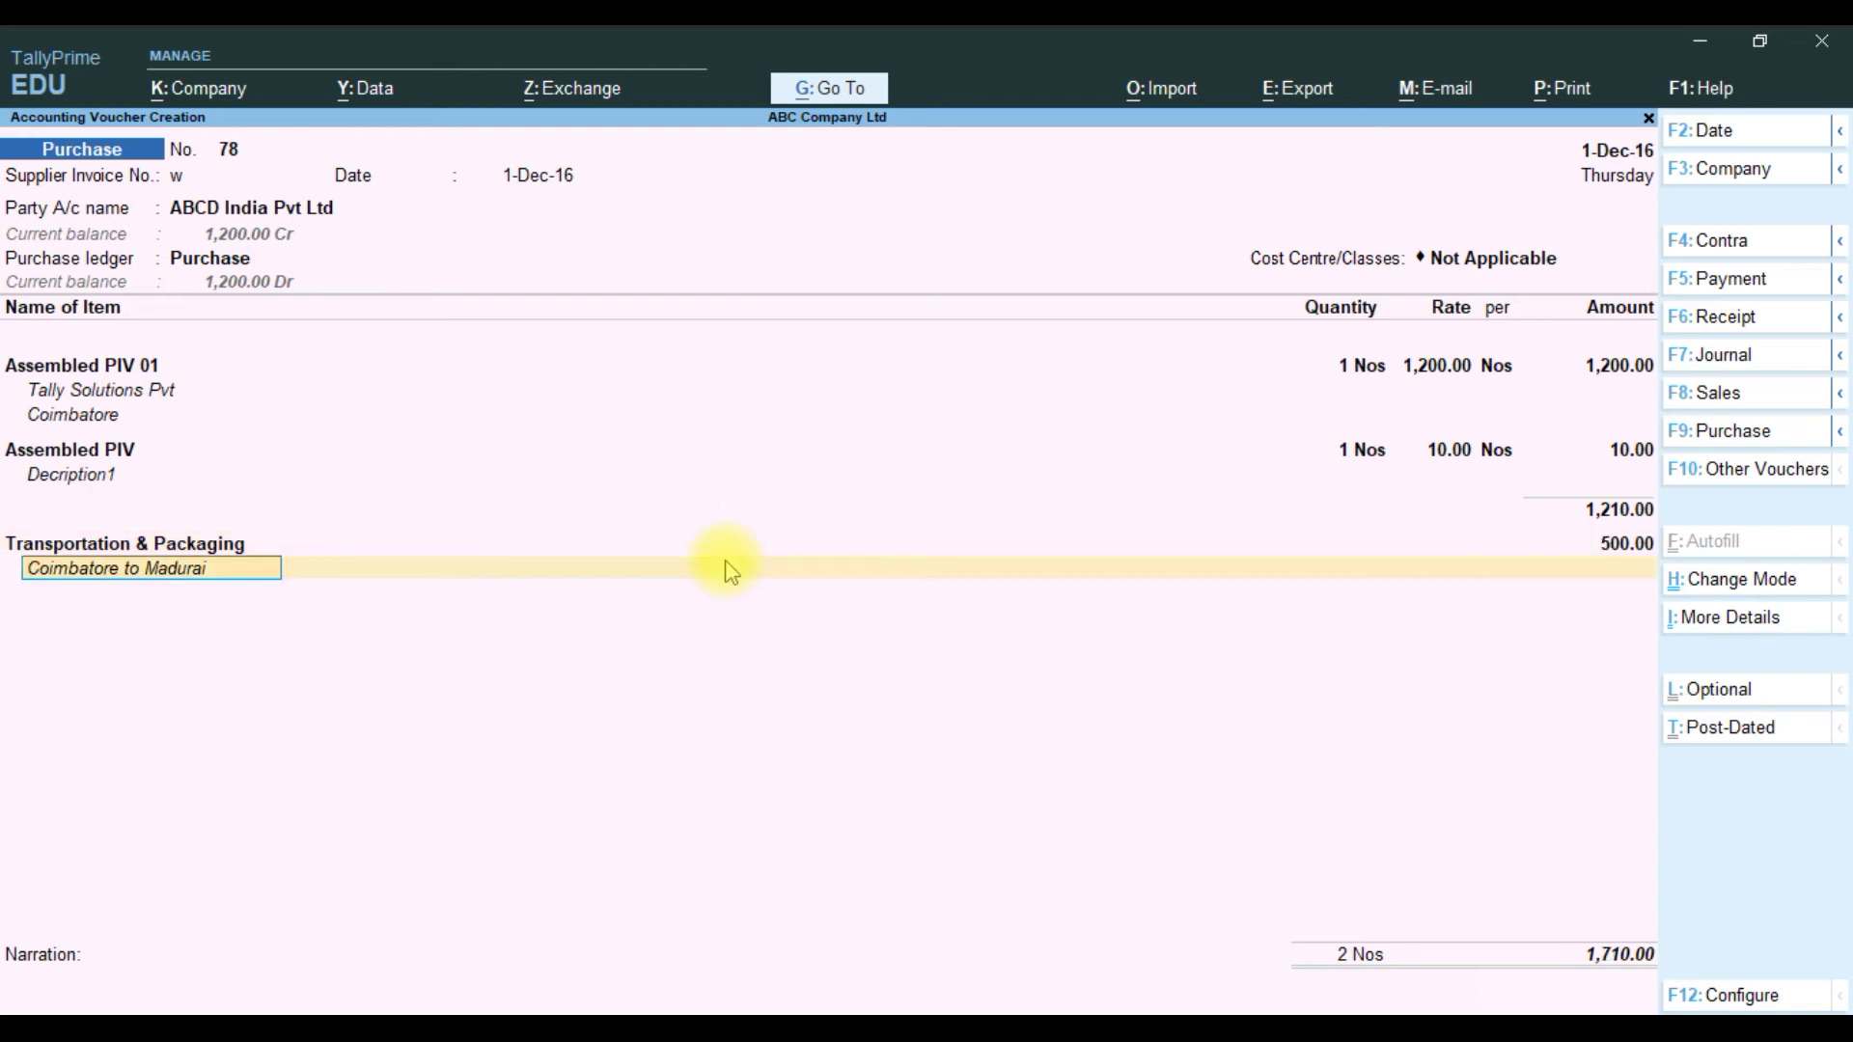
key("Return")
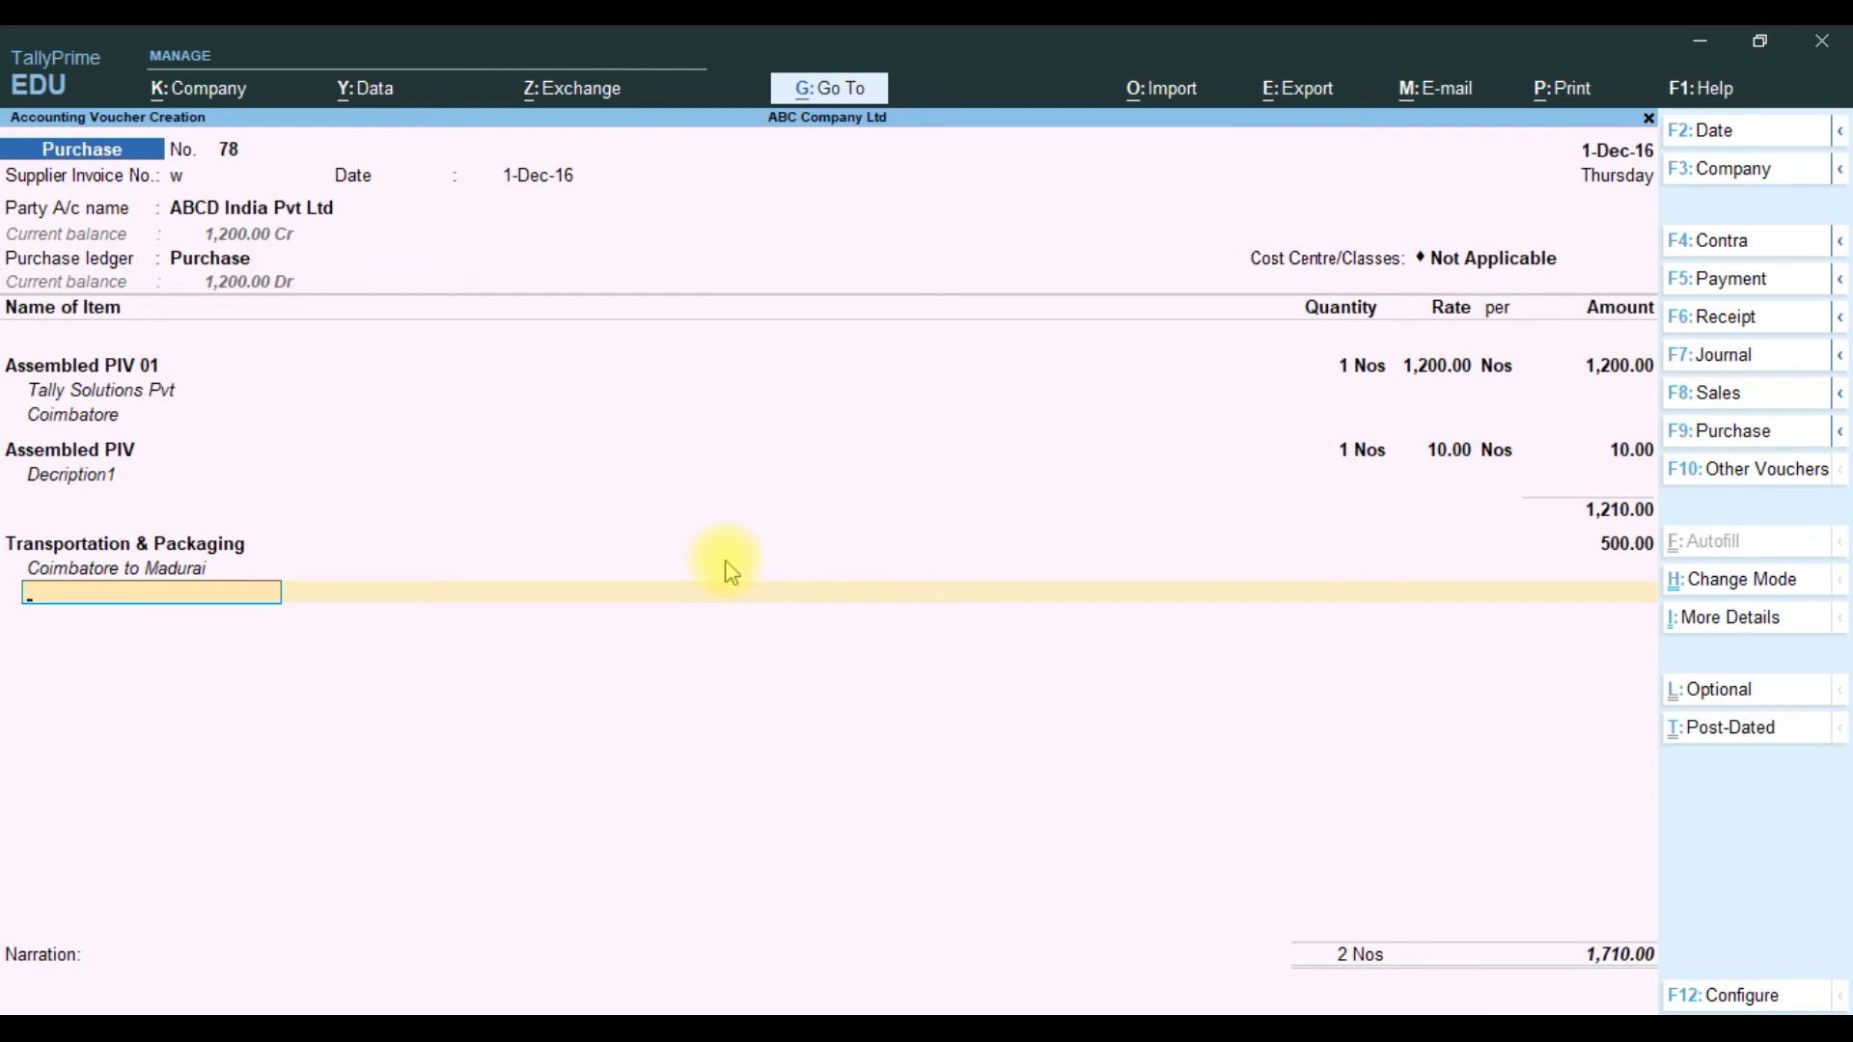
key("Return")
key("Return")
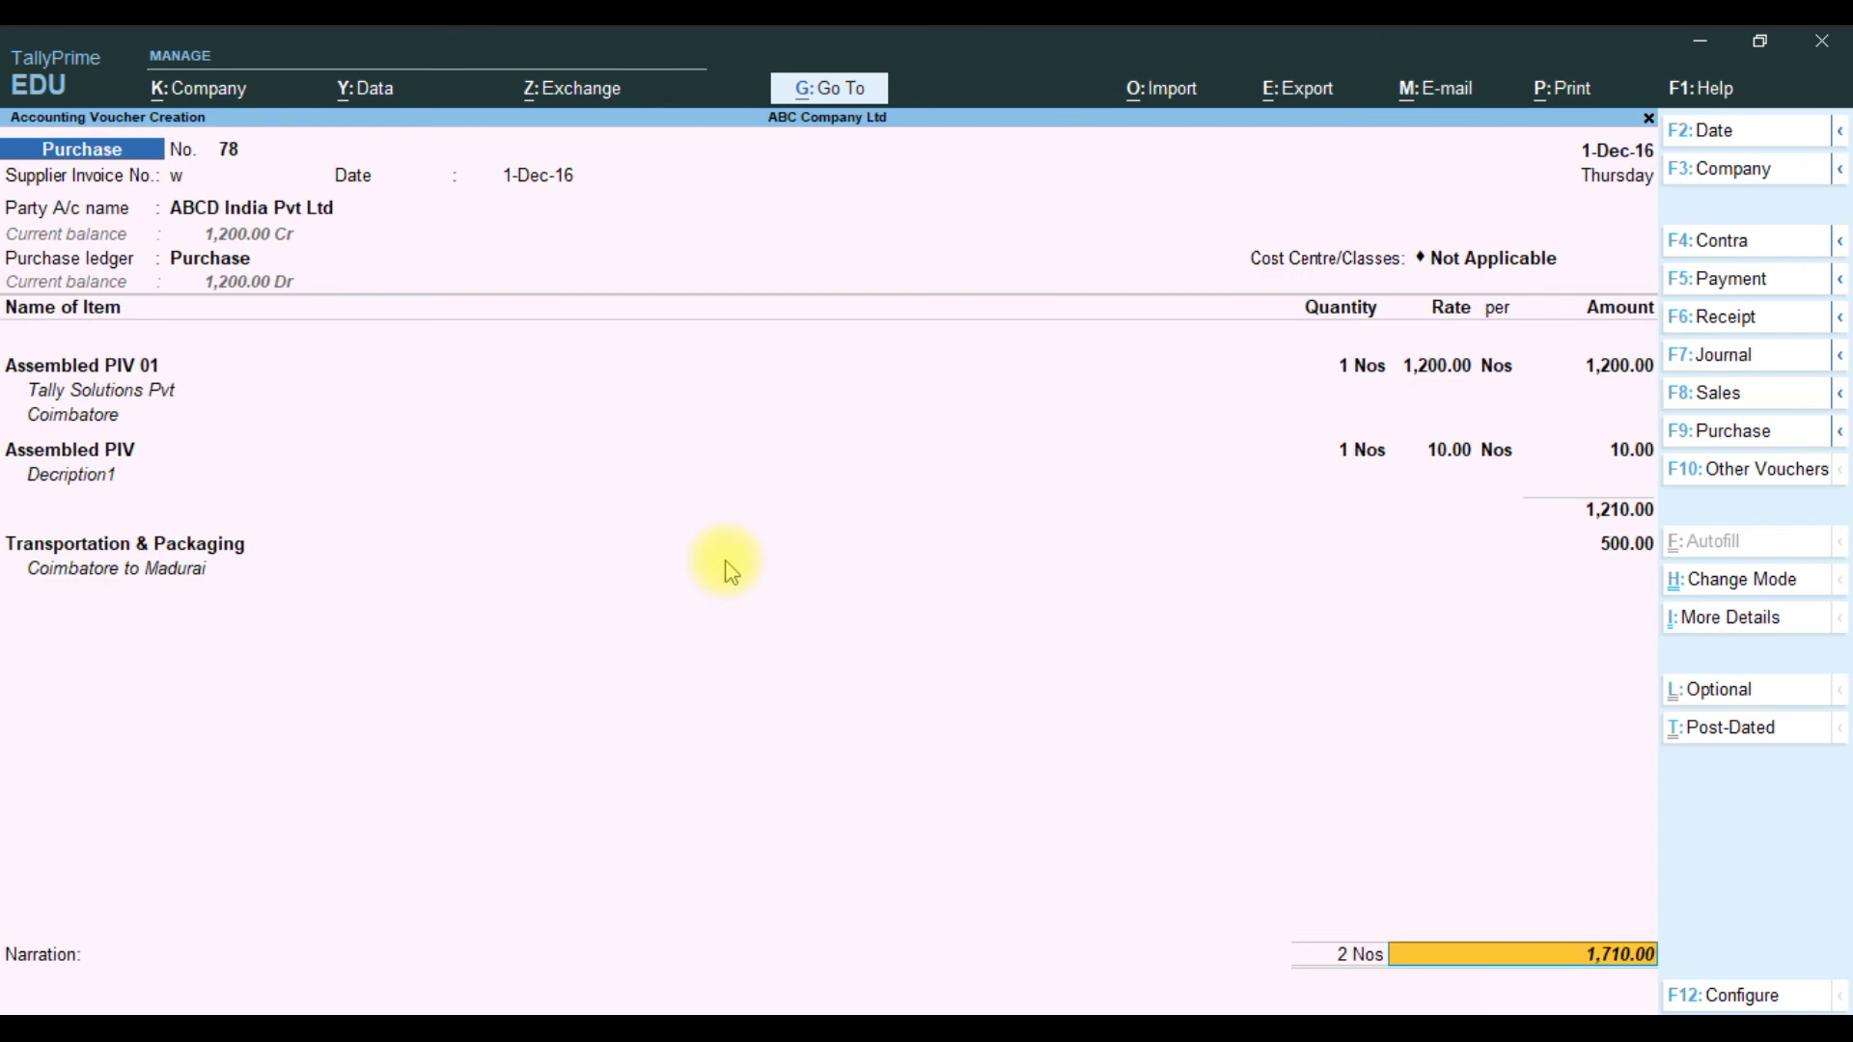
key("Up")
key("Up")
key("Up")
key("Up")
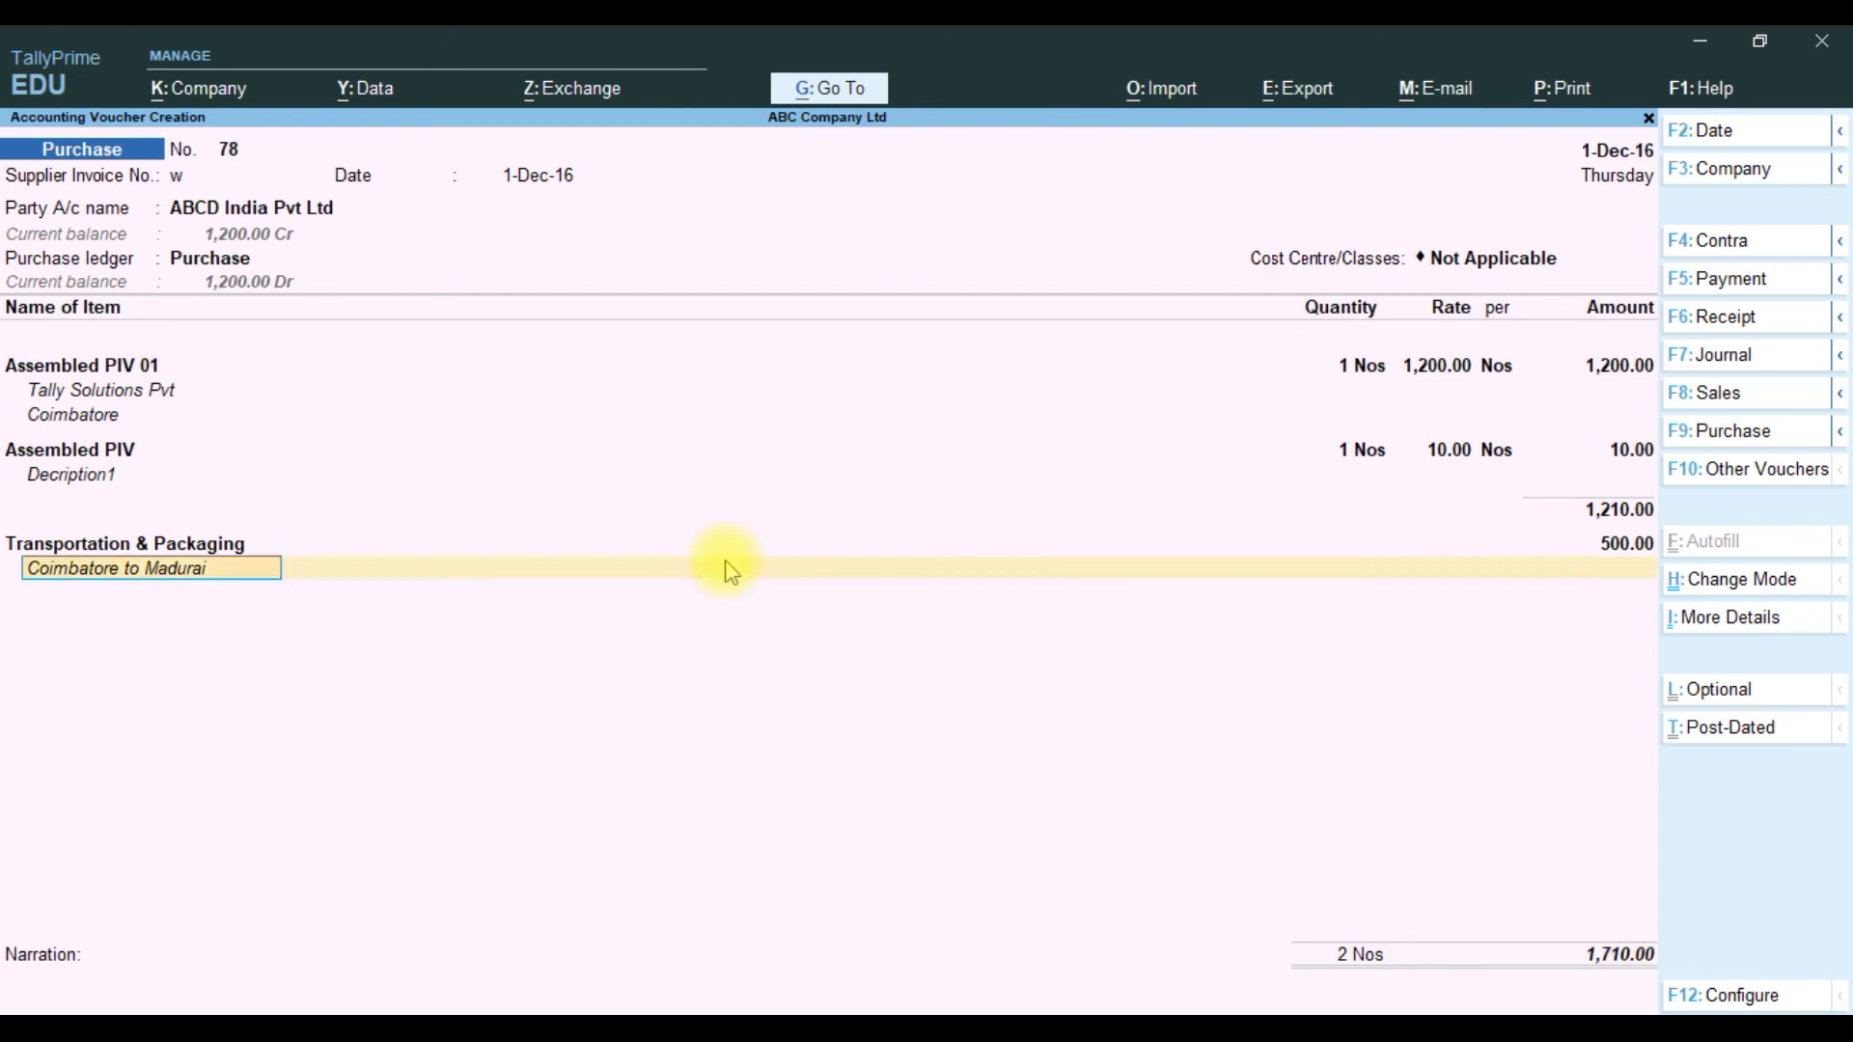
key("Up")
key("Up")
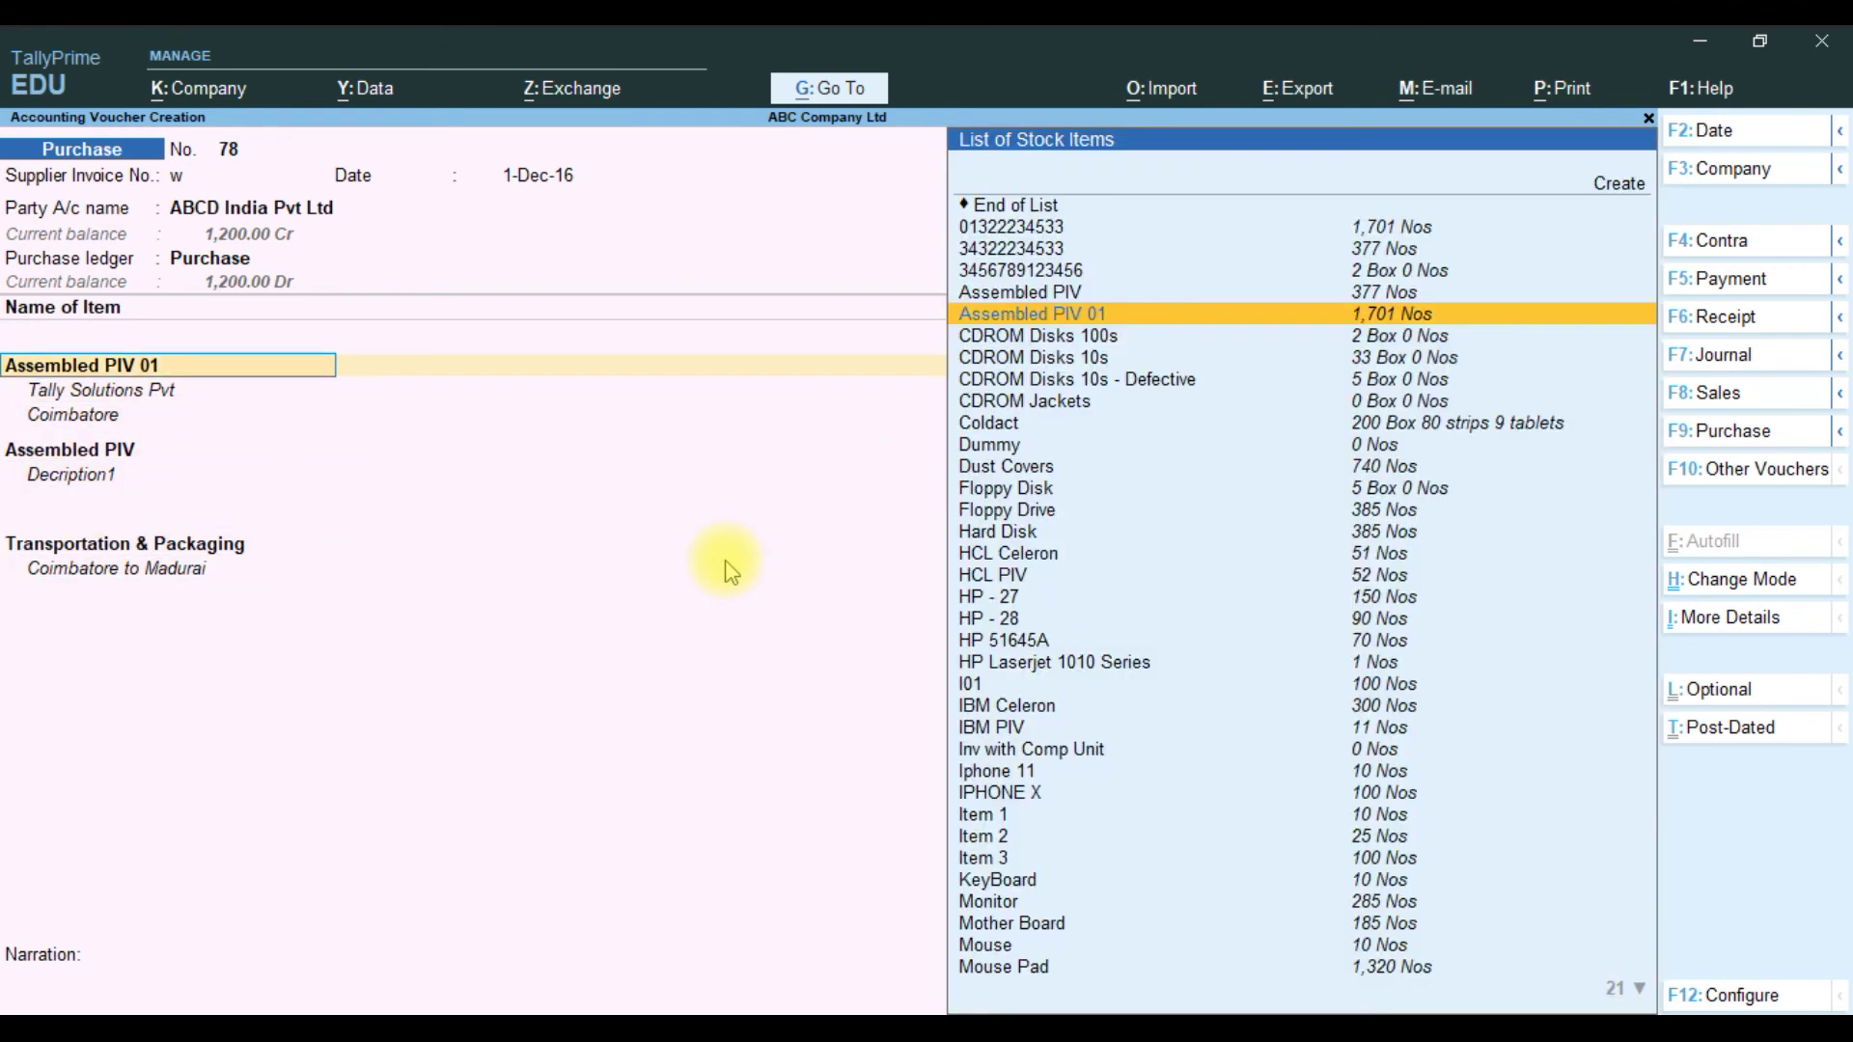
key("Up")
key("Up")
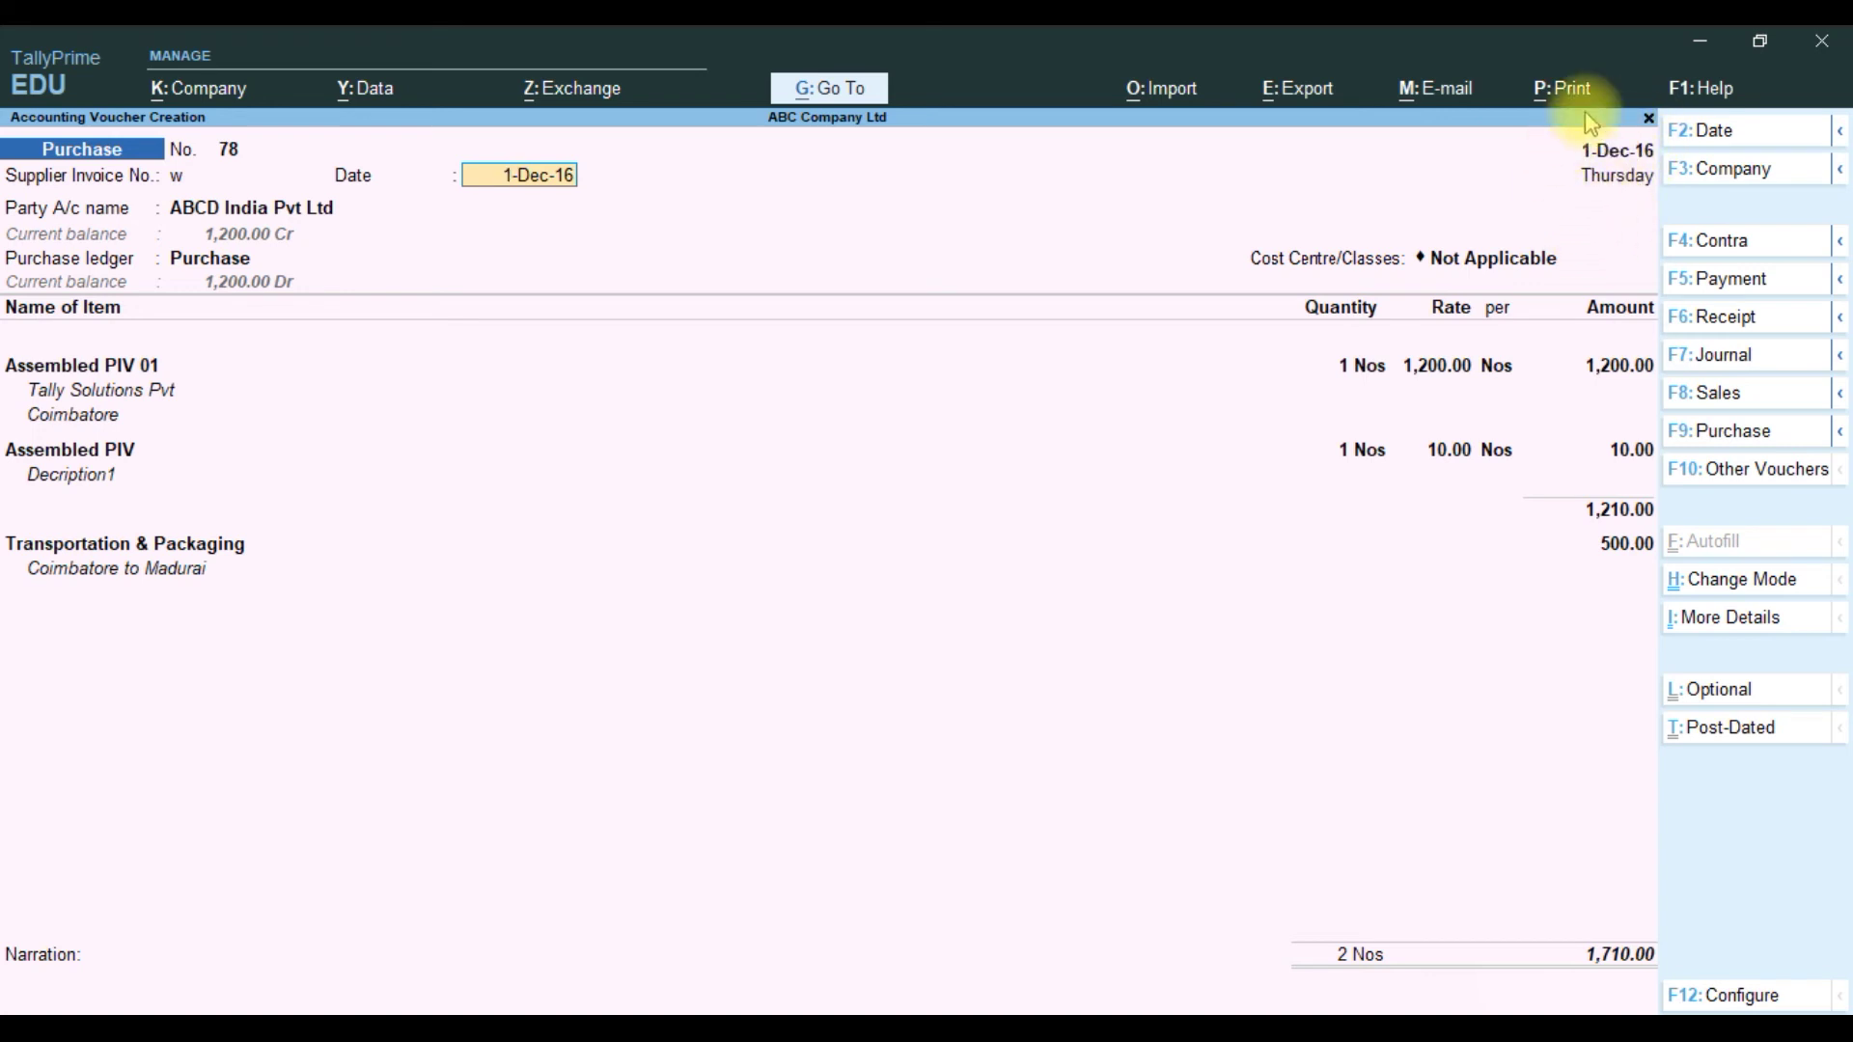
key("shift+Tab")
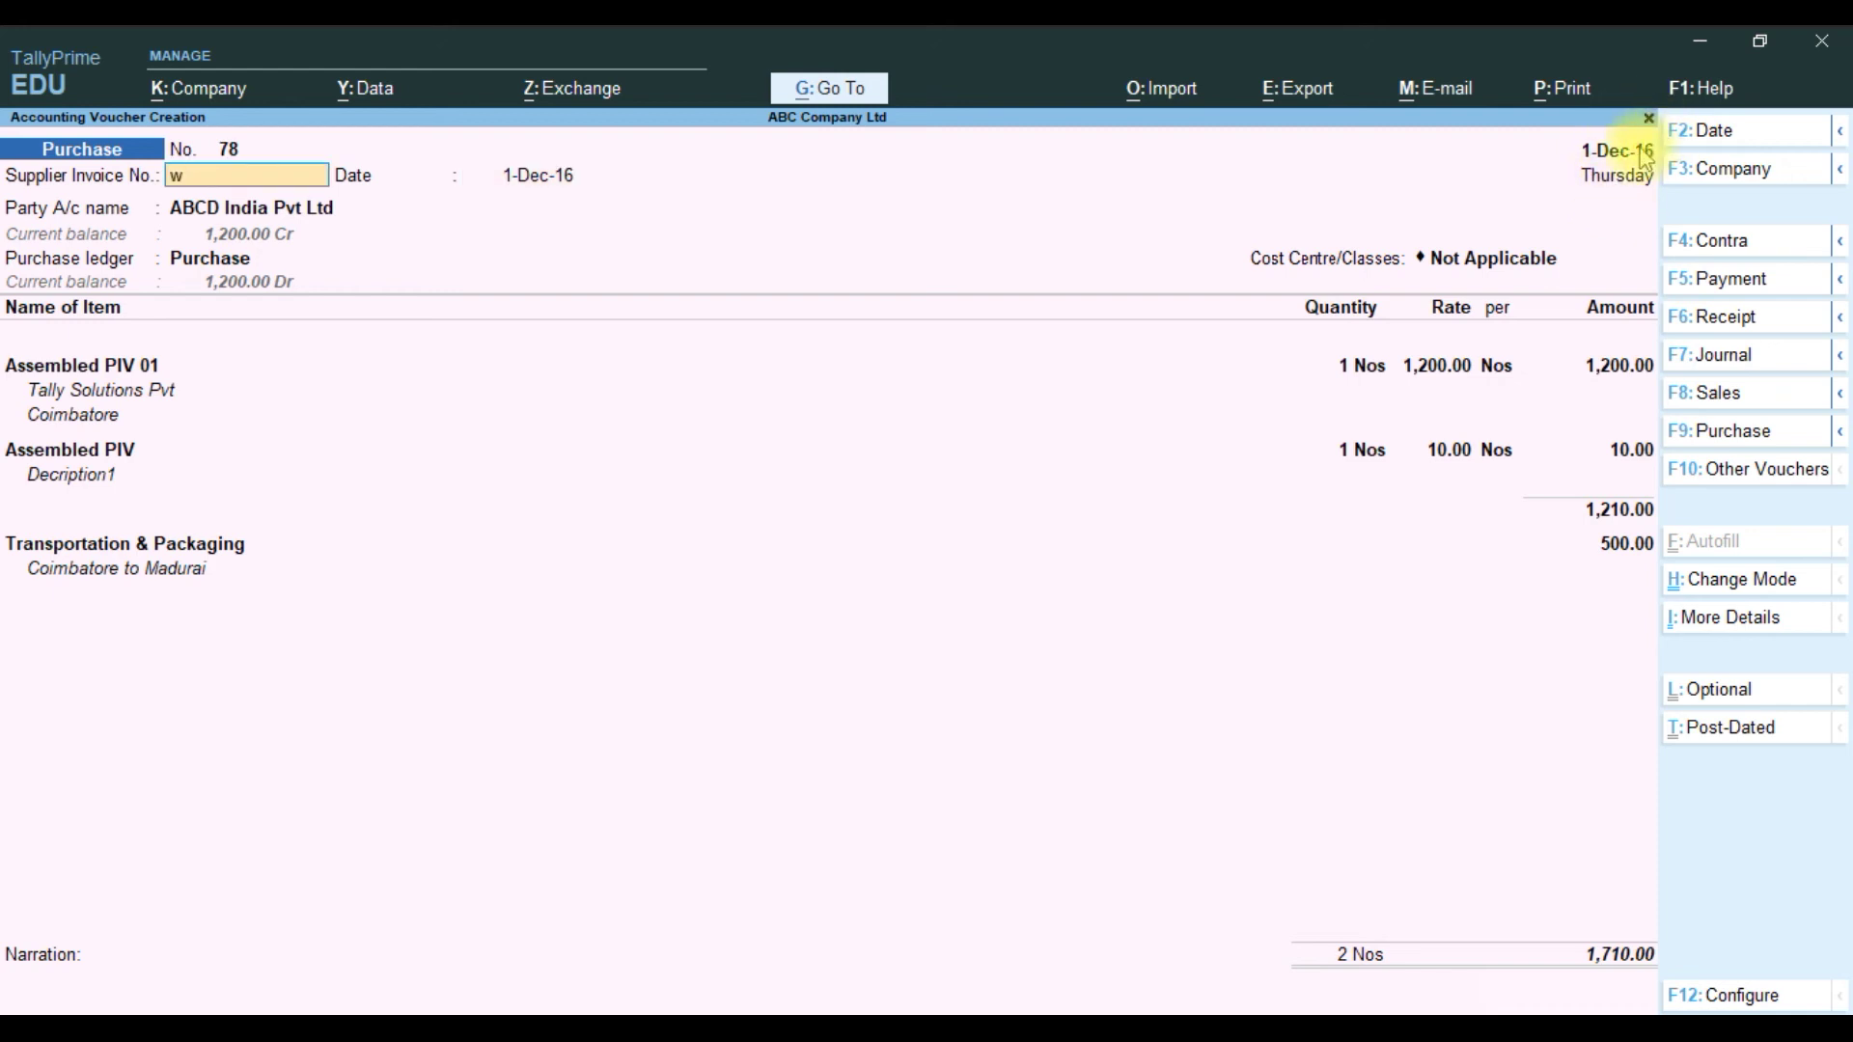
left_click(1707, 135)
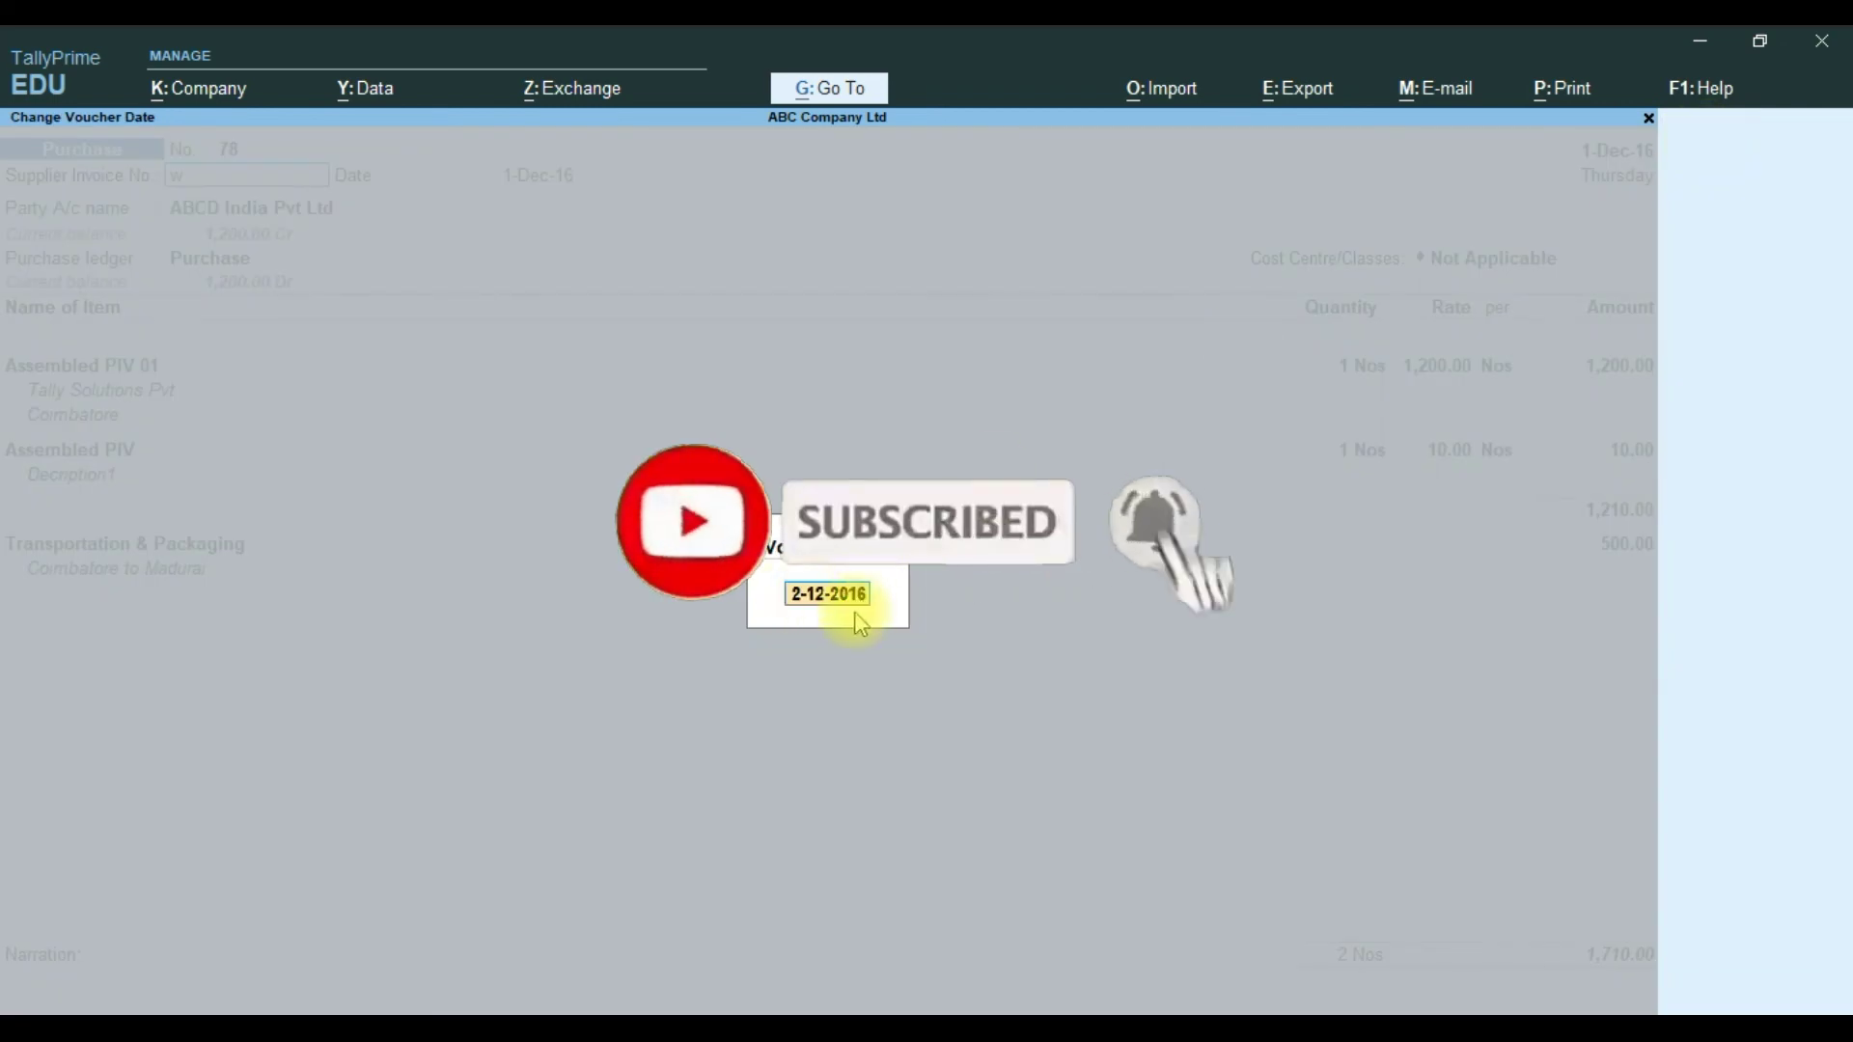
key("BackSpace")
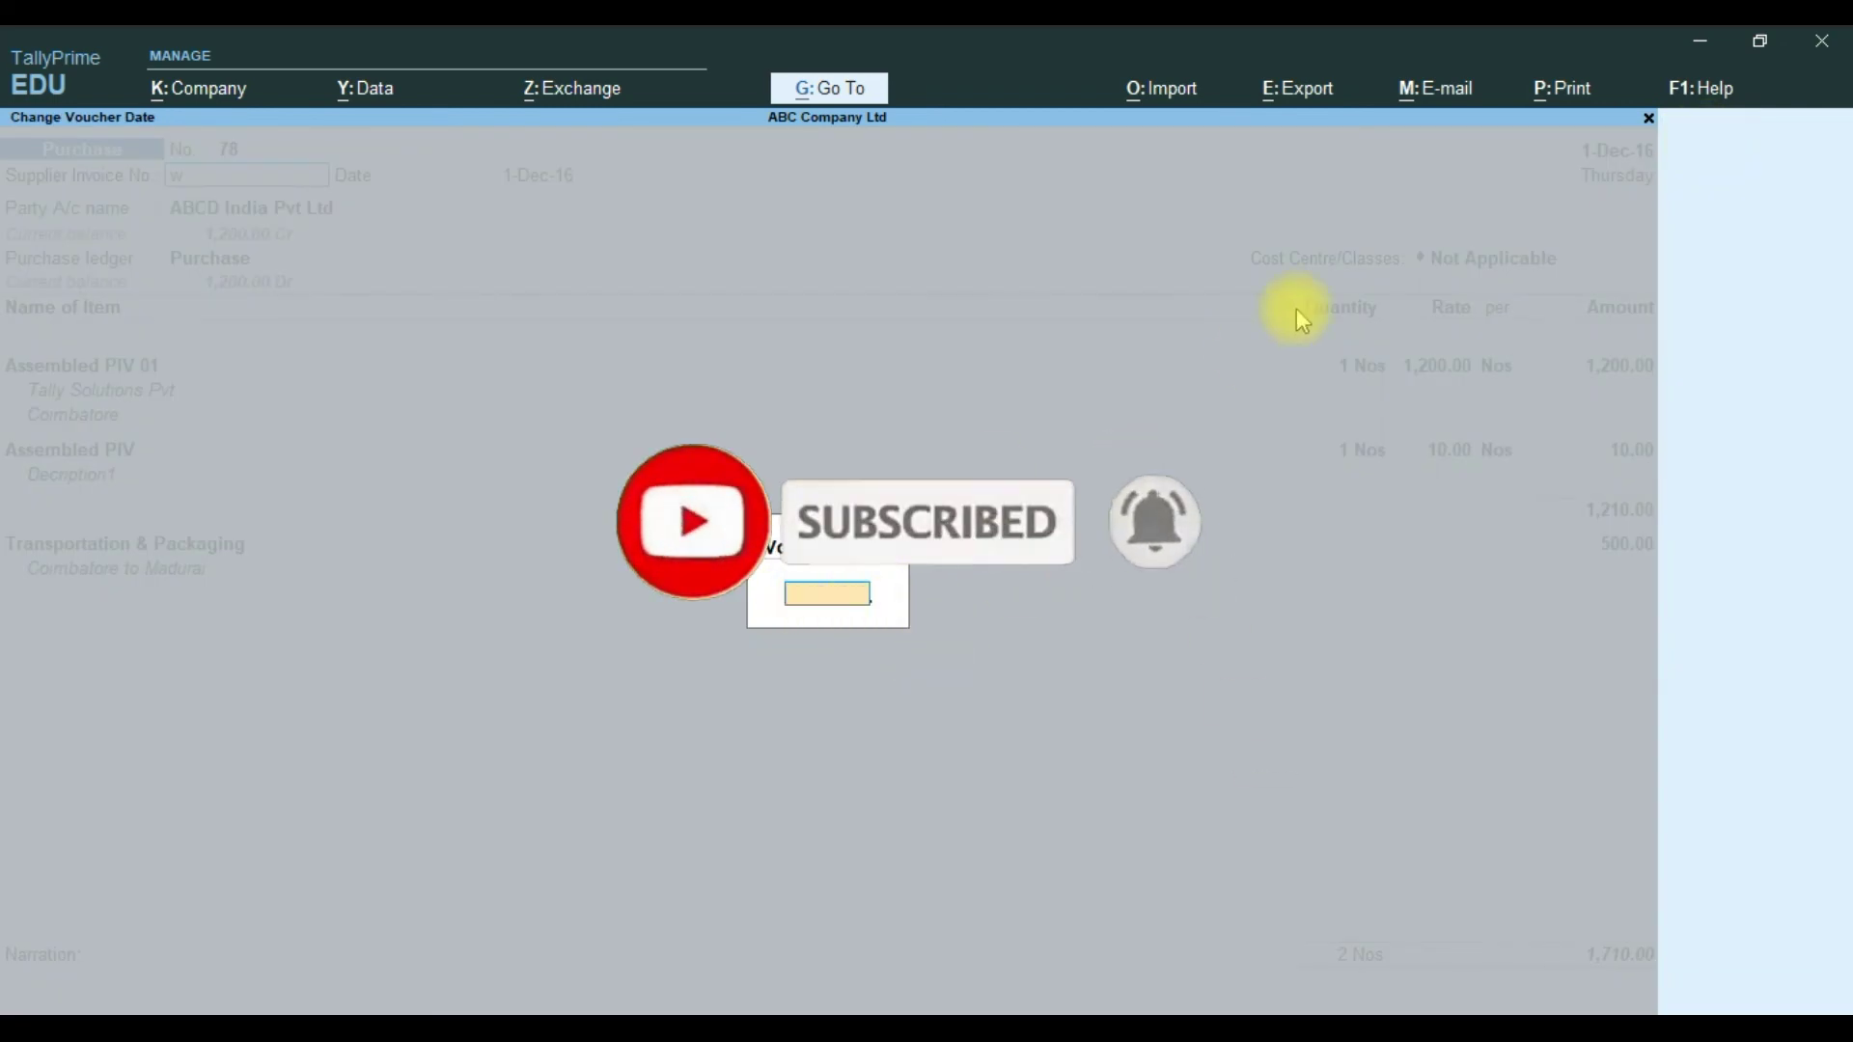
key("Escape")
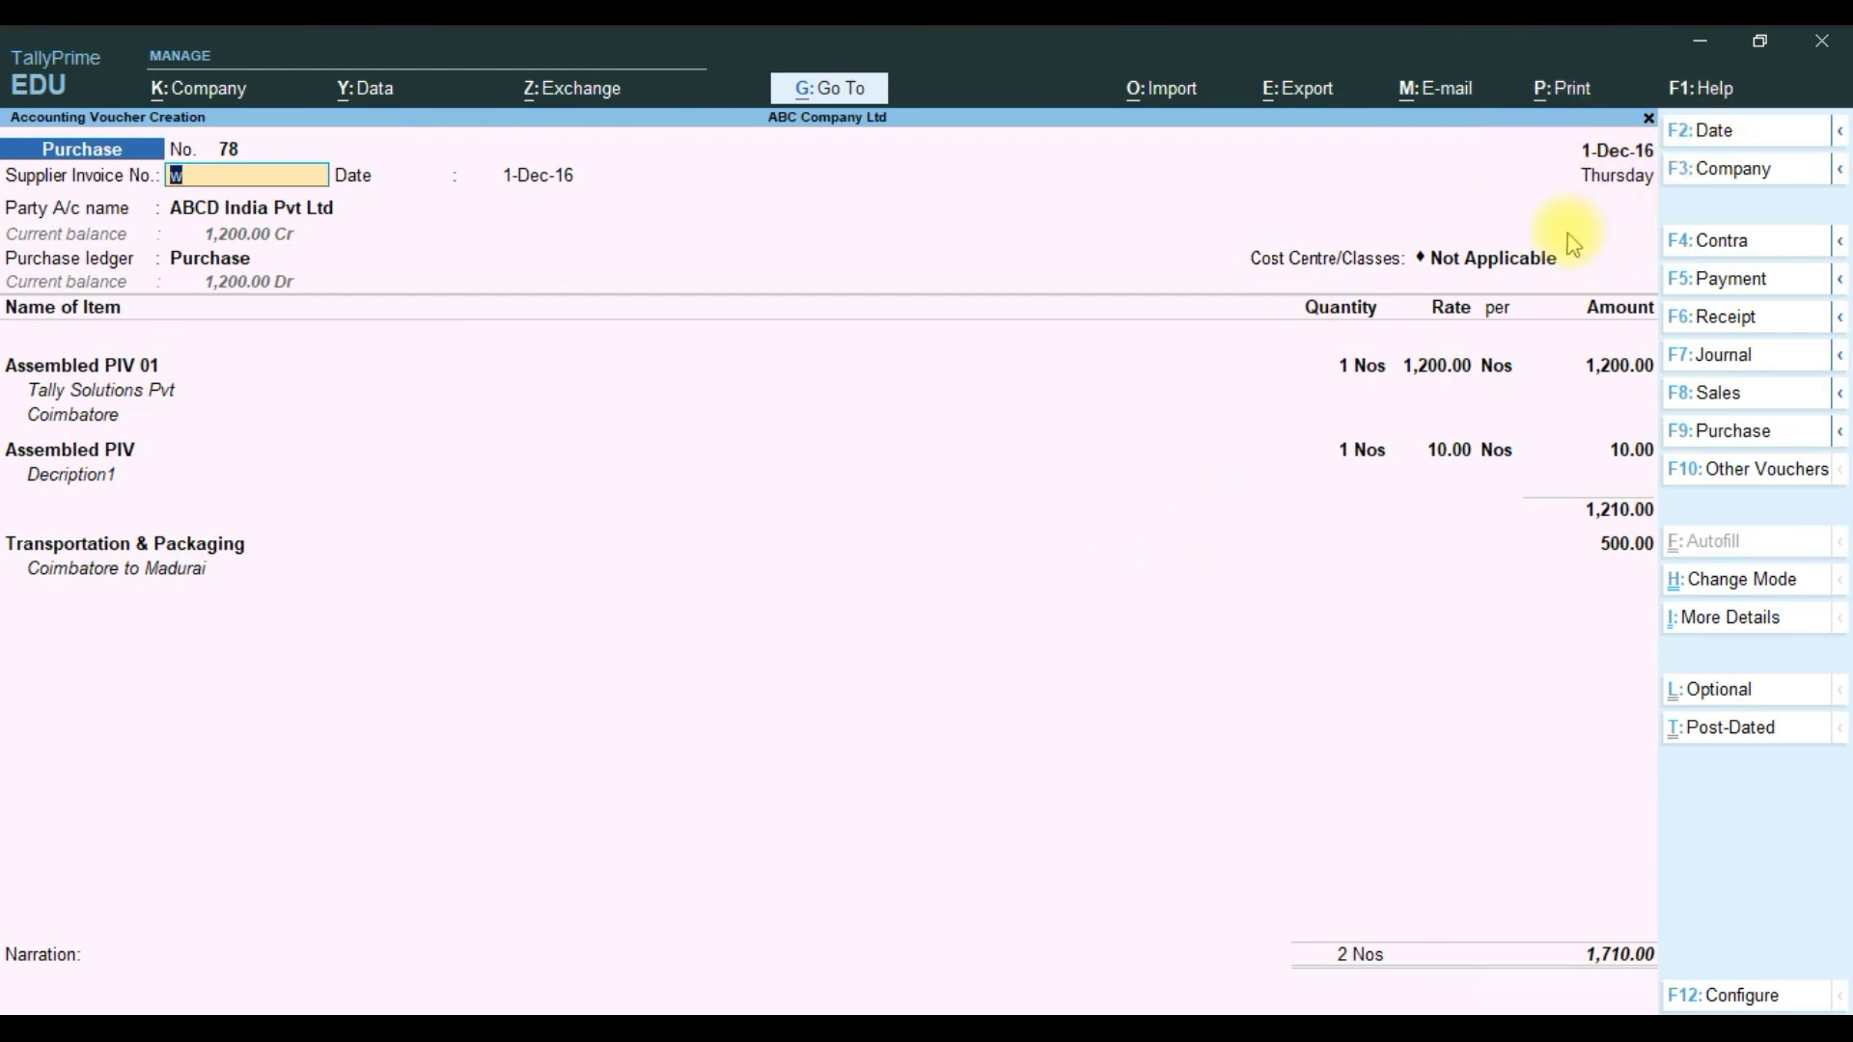
- Set Skip the Date field during voucher creation to No in the voucher configuration and save it
key("F12")
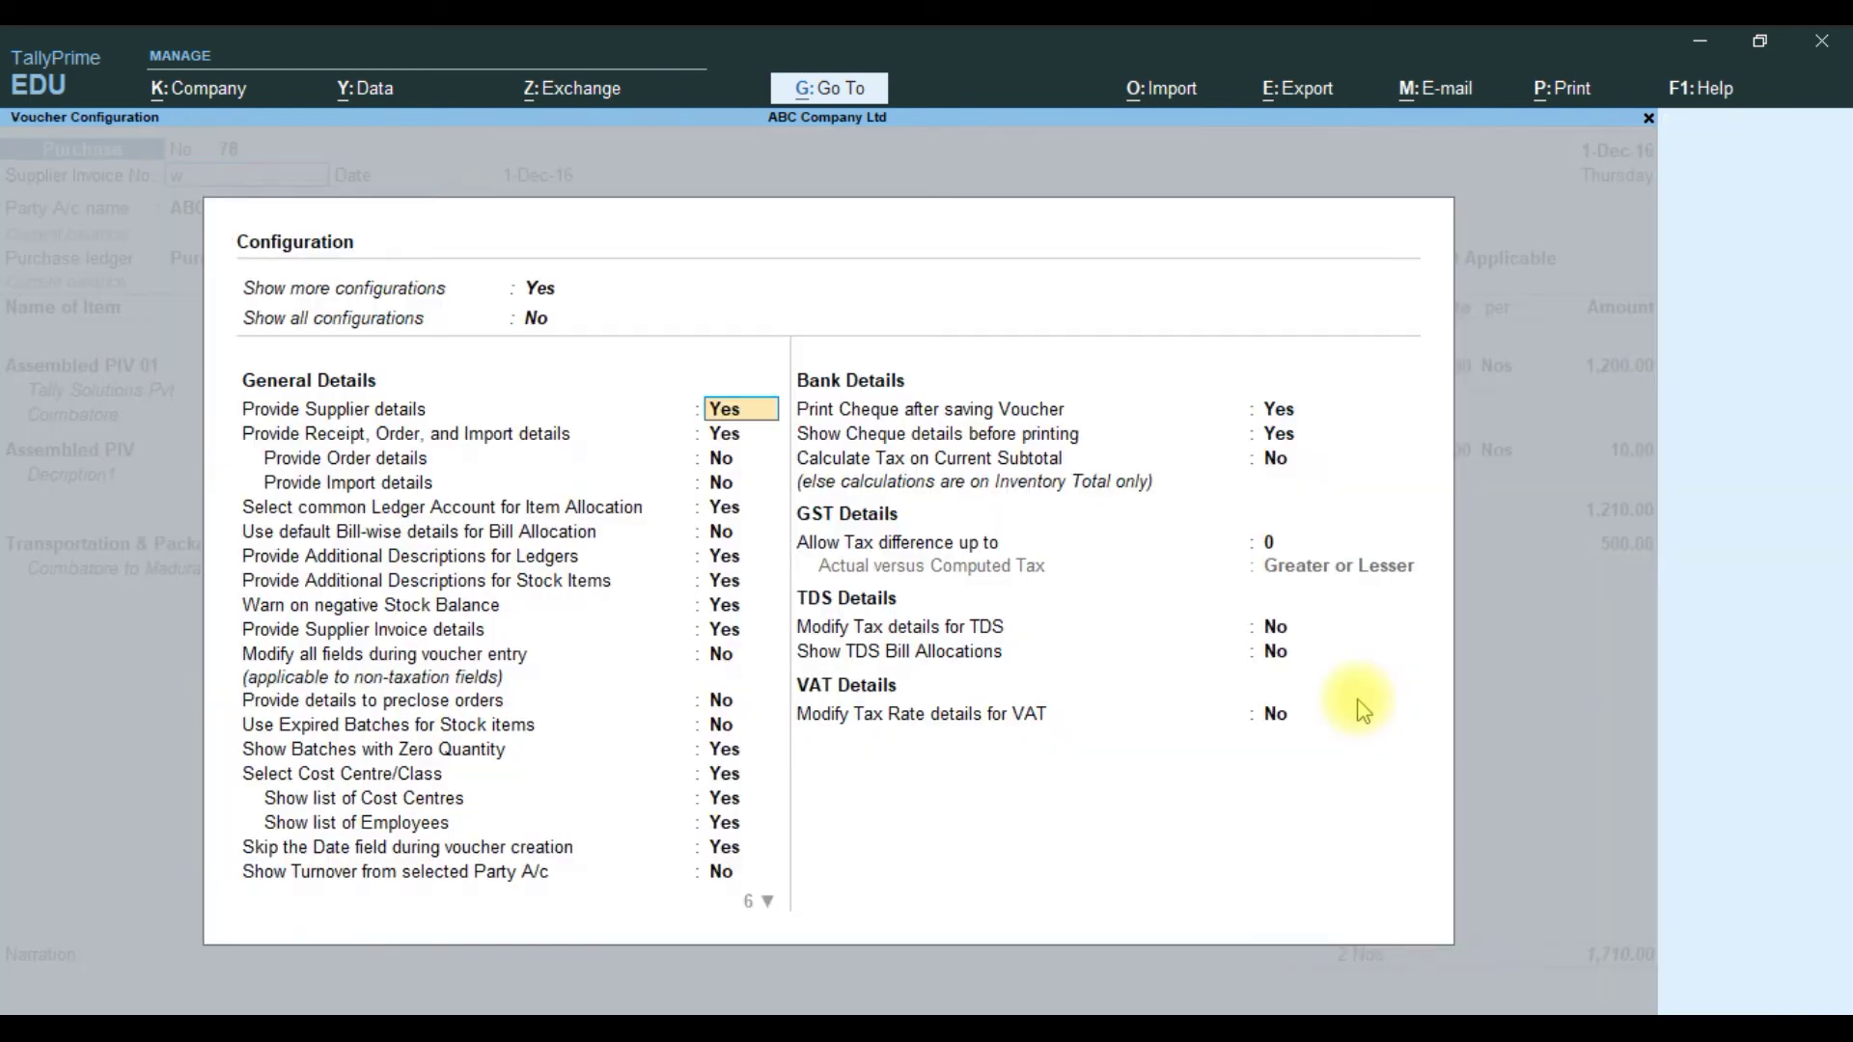
key("Down")
key("Down")
key("Down")
key("Down")
key("Down")
key("Down")
key("Down")
key("Down")
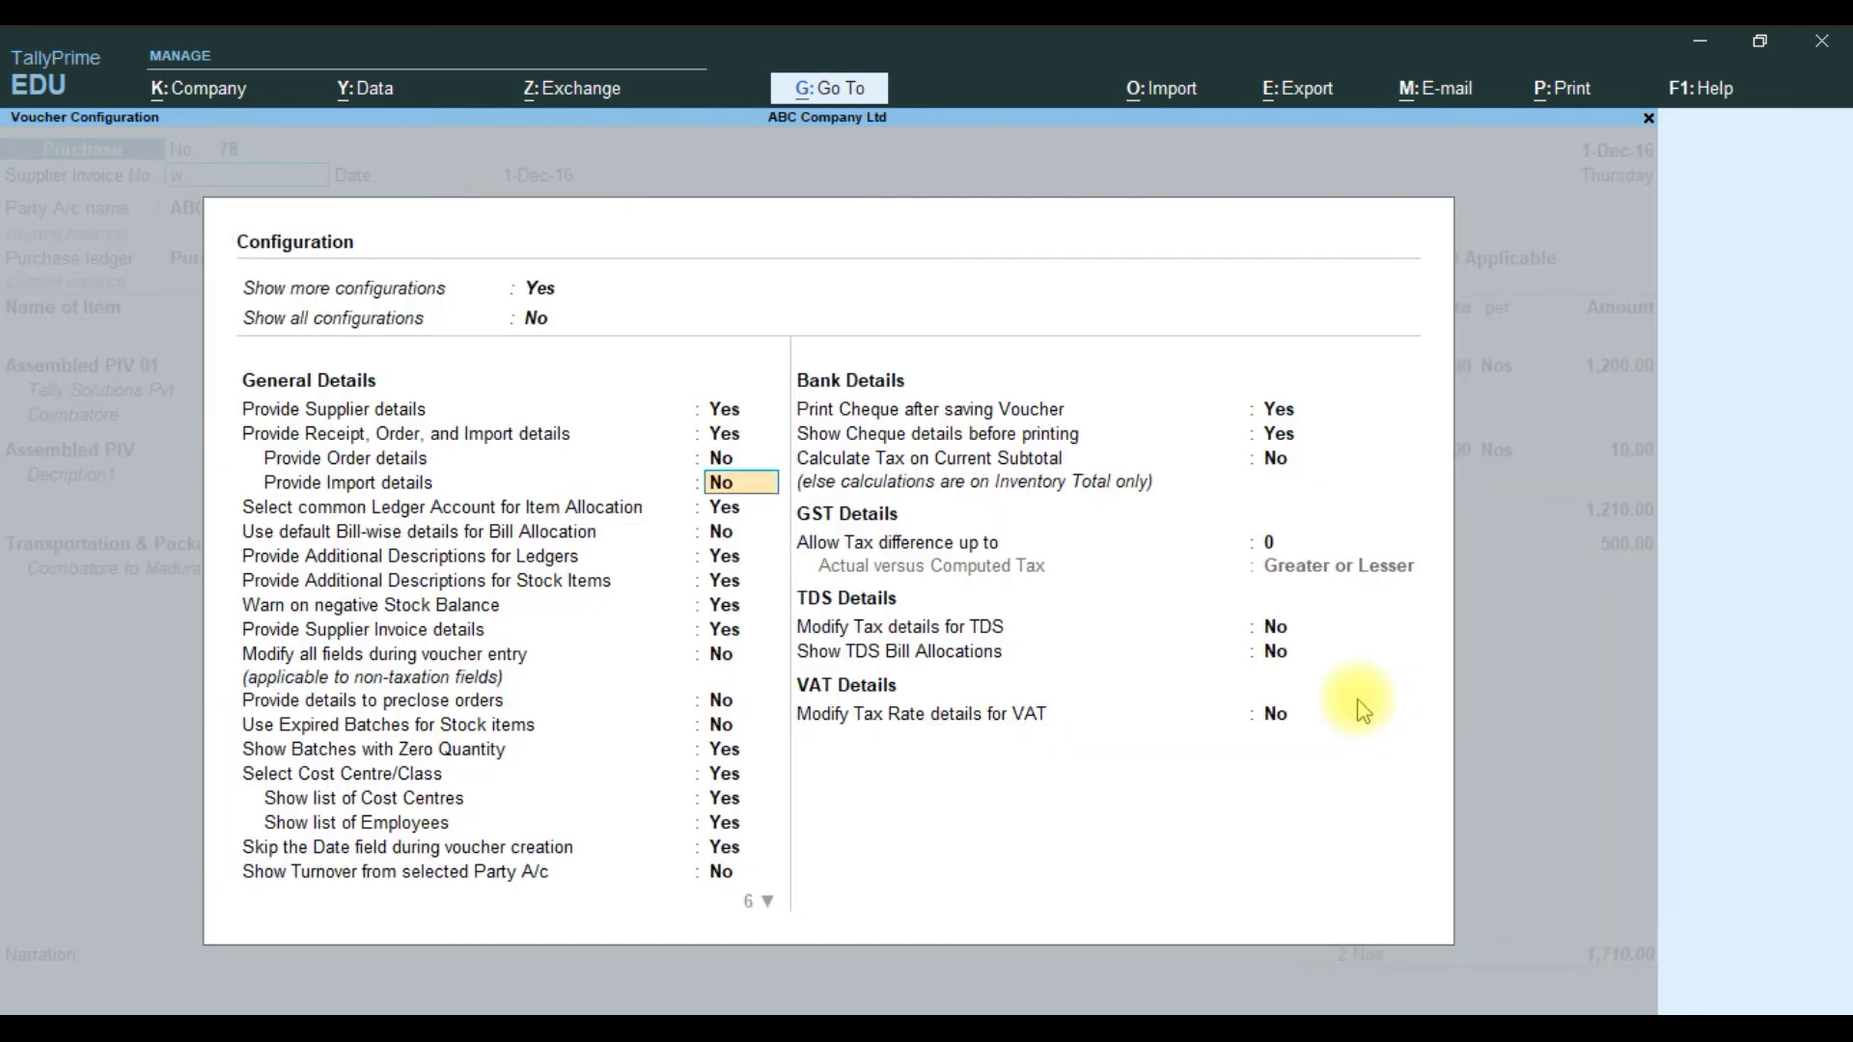
key("Down")
key("Down")
key("Down")
key("Down")
key("Down")
key("Down")
key("Down")
key("Down")
key("Down")
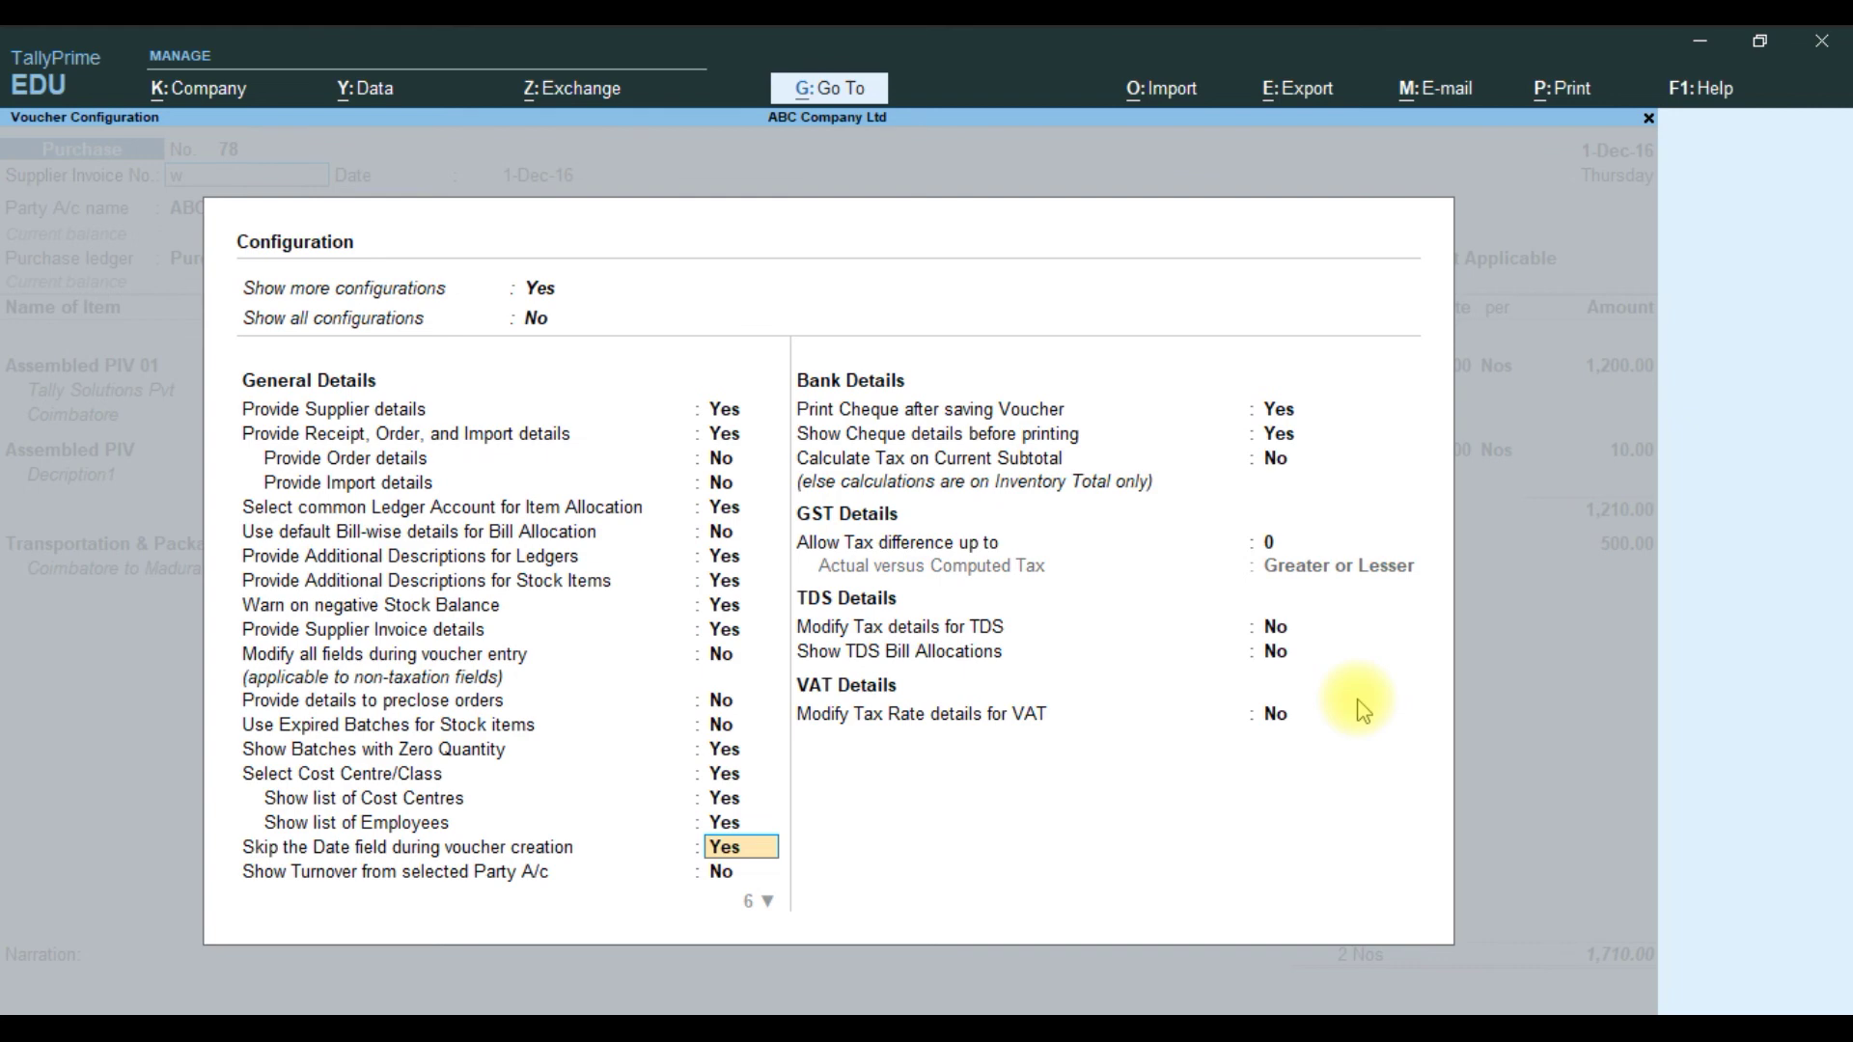
type("n")
key("Return")
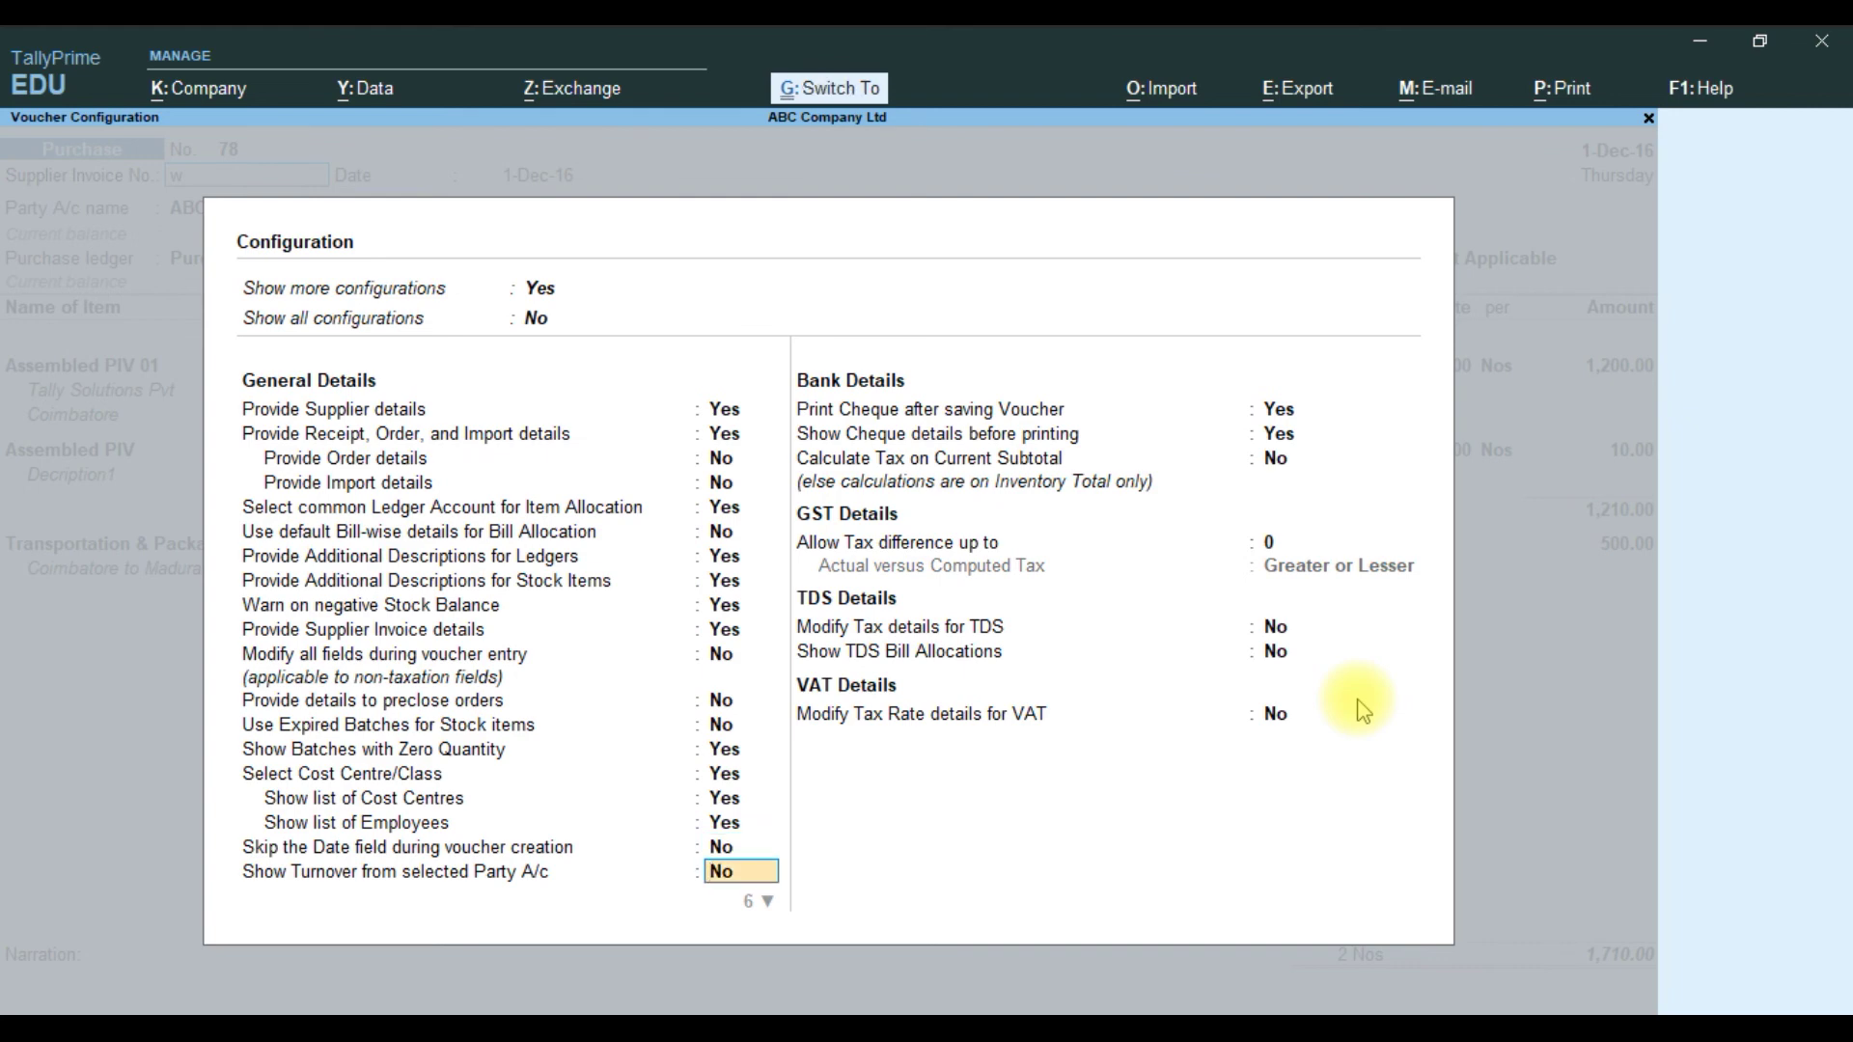
key("ctrl+a")
- Accept the existing party details and set the purchase voucher's date to 2-Dec-16 directly in its date field
key("Return")
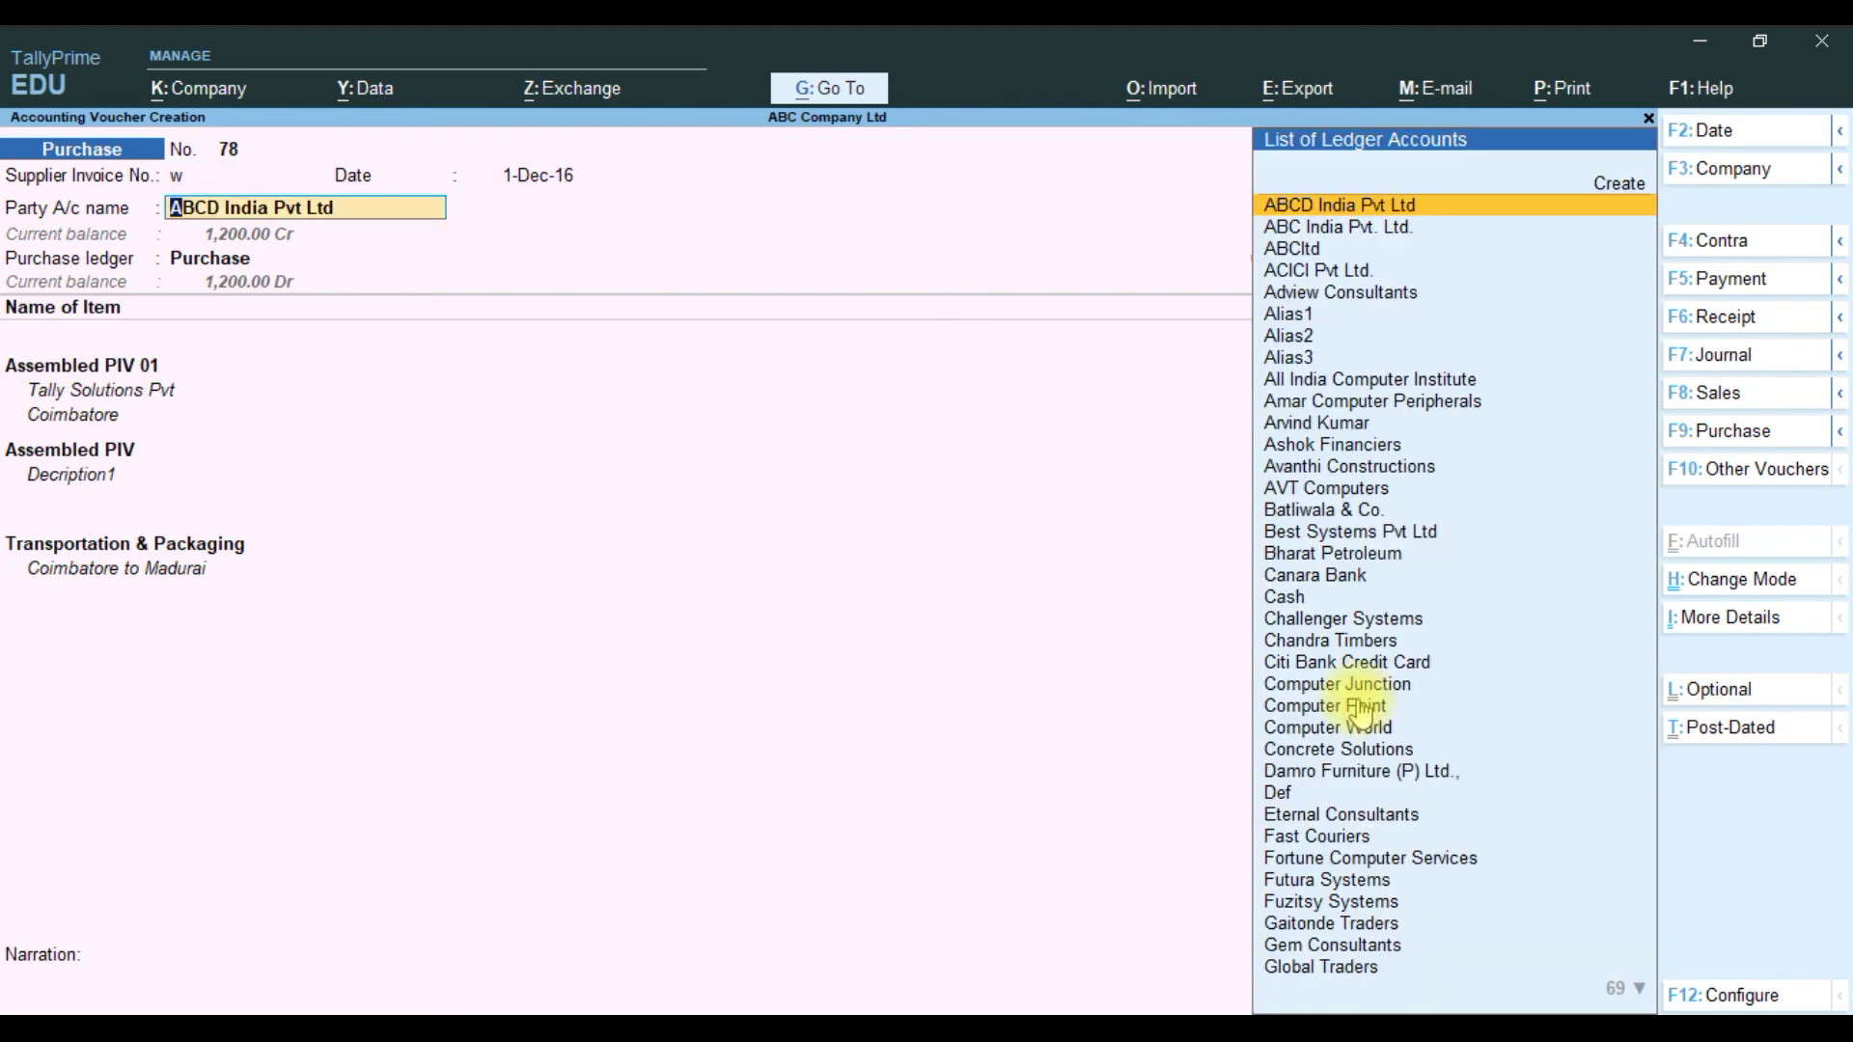
key("Return")
key("ctrl+a")
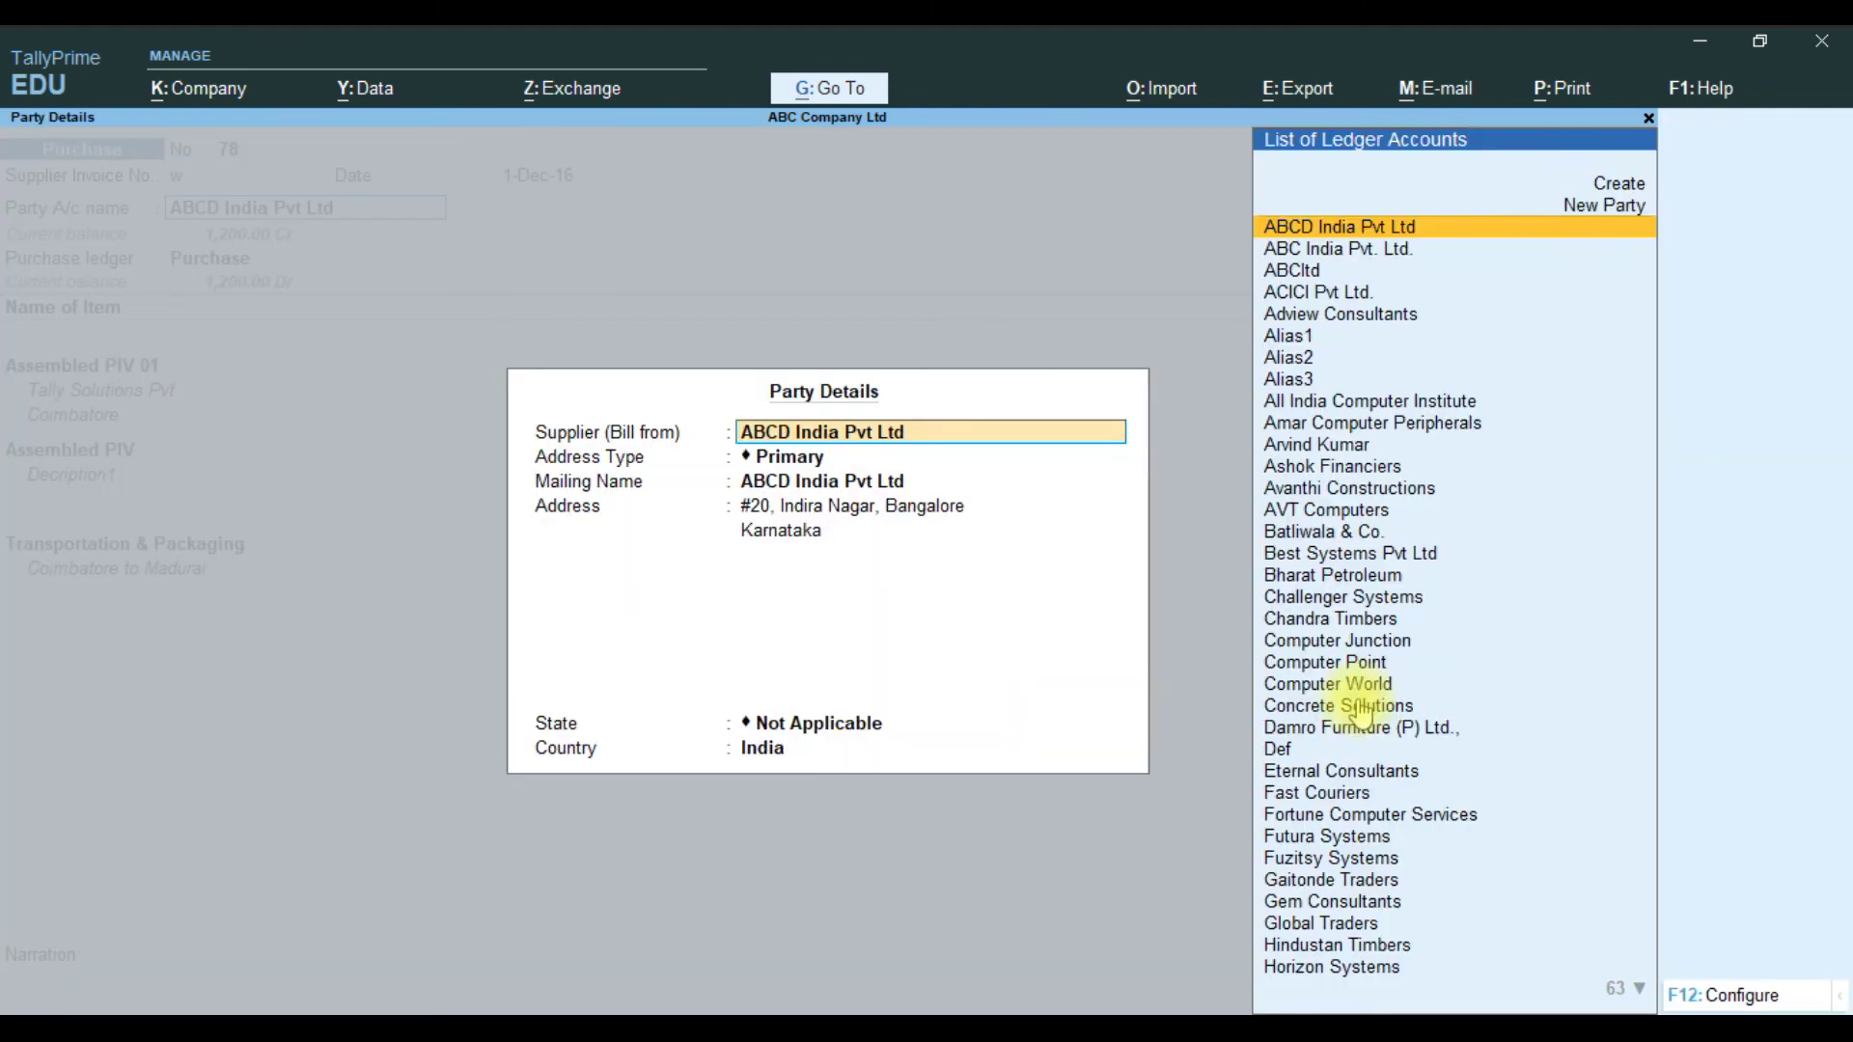
key("ctrl+a")
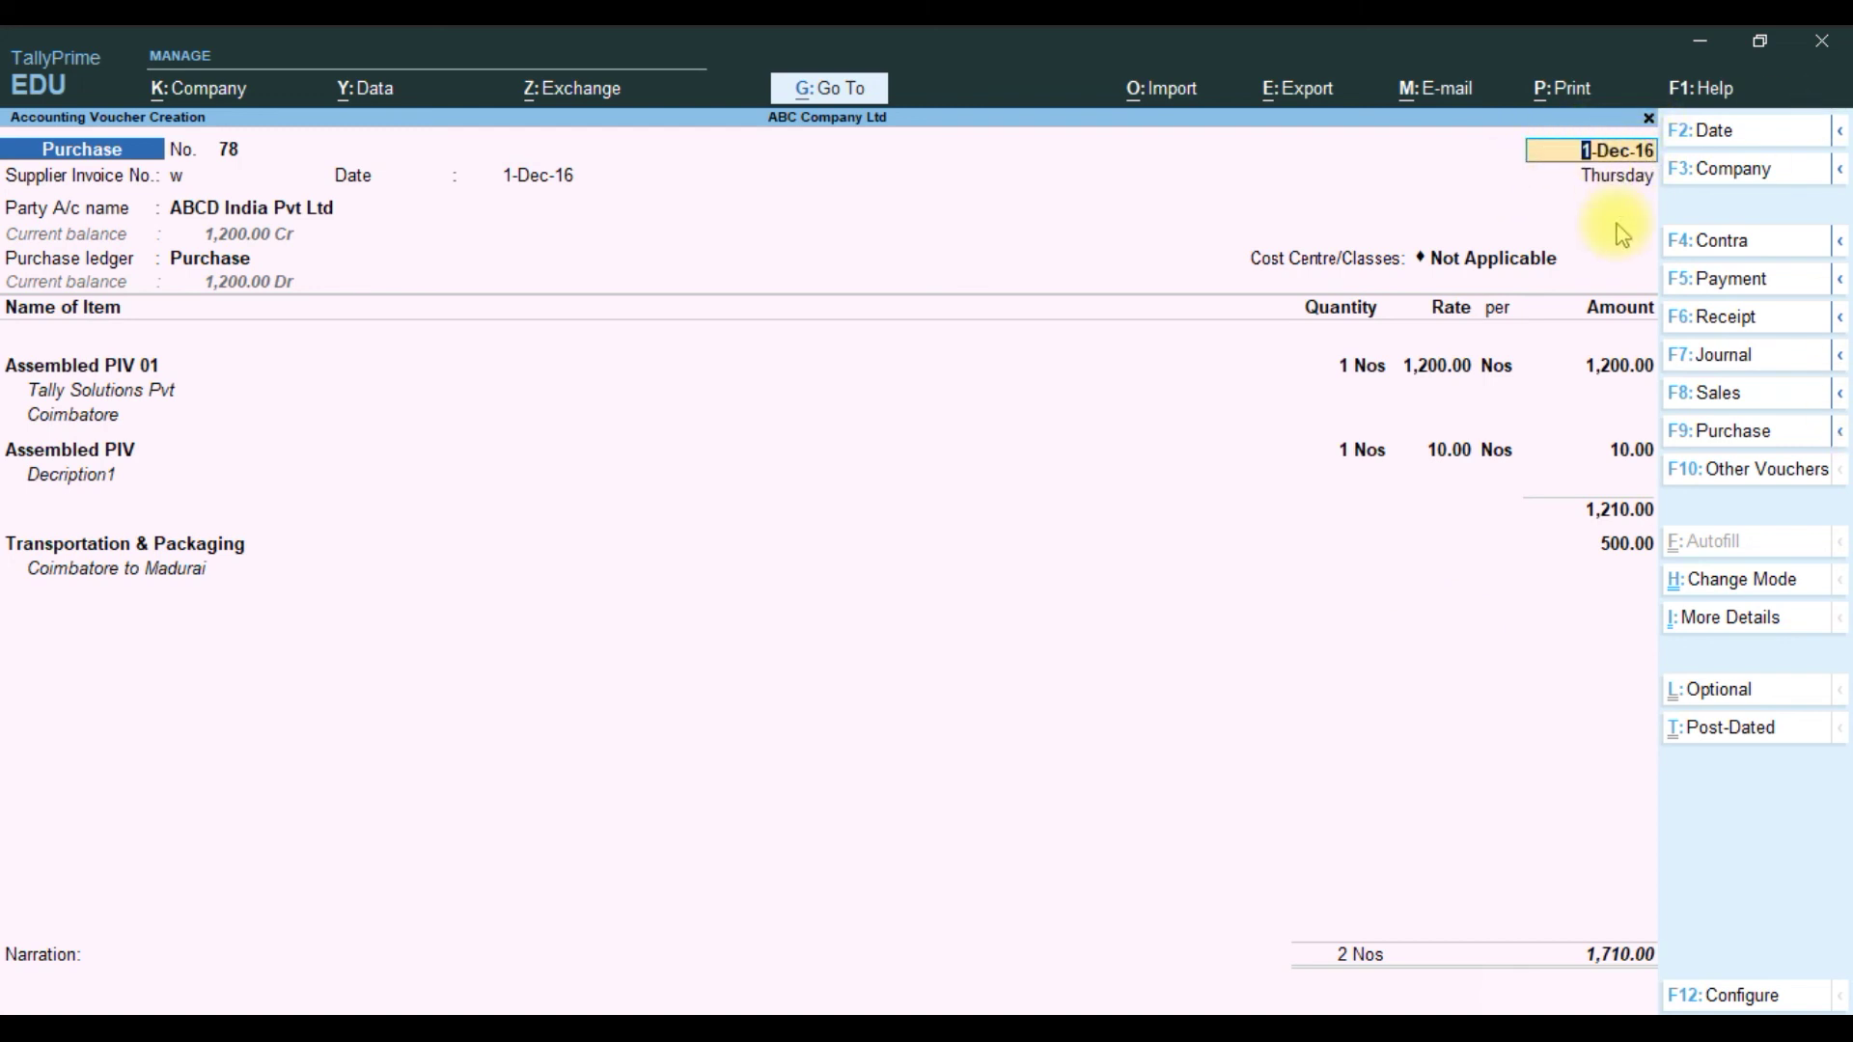
type("2-12")
key("Return")
- Keep the supplier invoice number, invoice date and ABCD India Pvt Ltd party, leaving the receipt details blank
key("BackSpace")
key("Return")
key("BackSpace")
key("Return")
key("BackSpace")
key("Return")
key("Return")
key("Return")
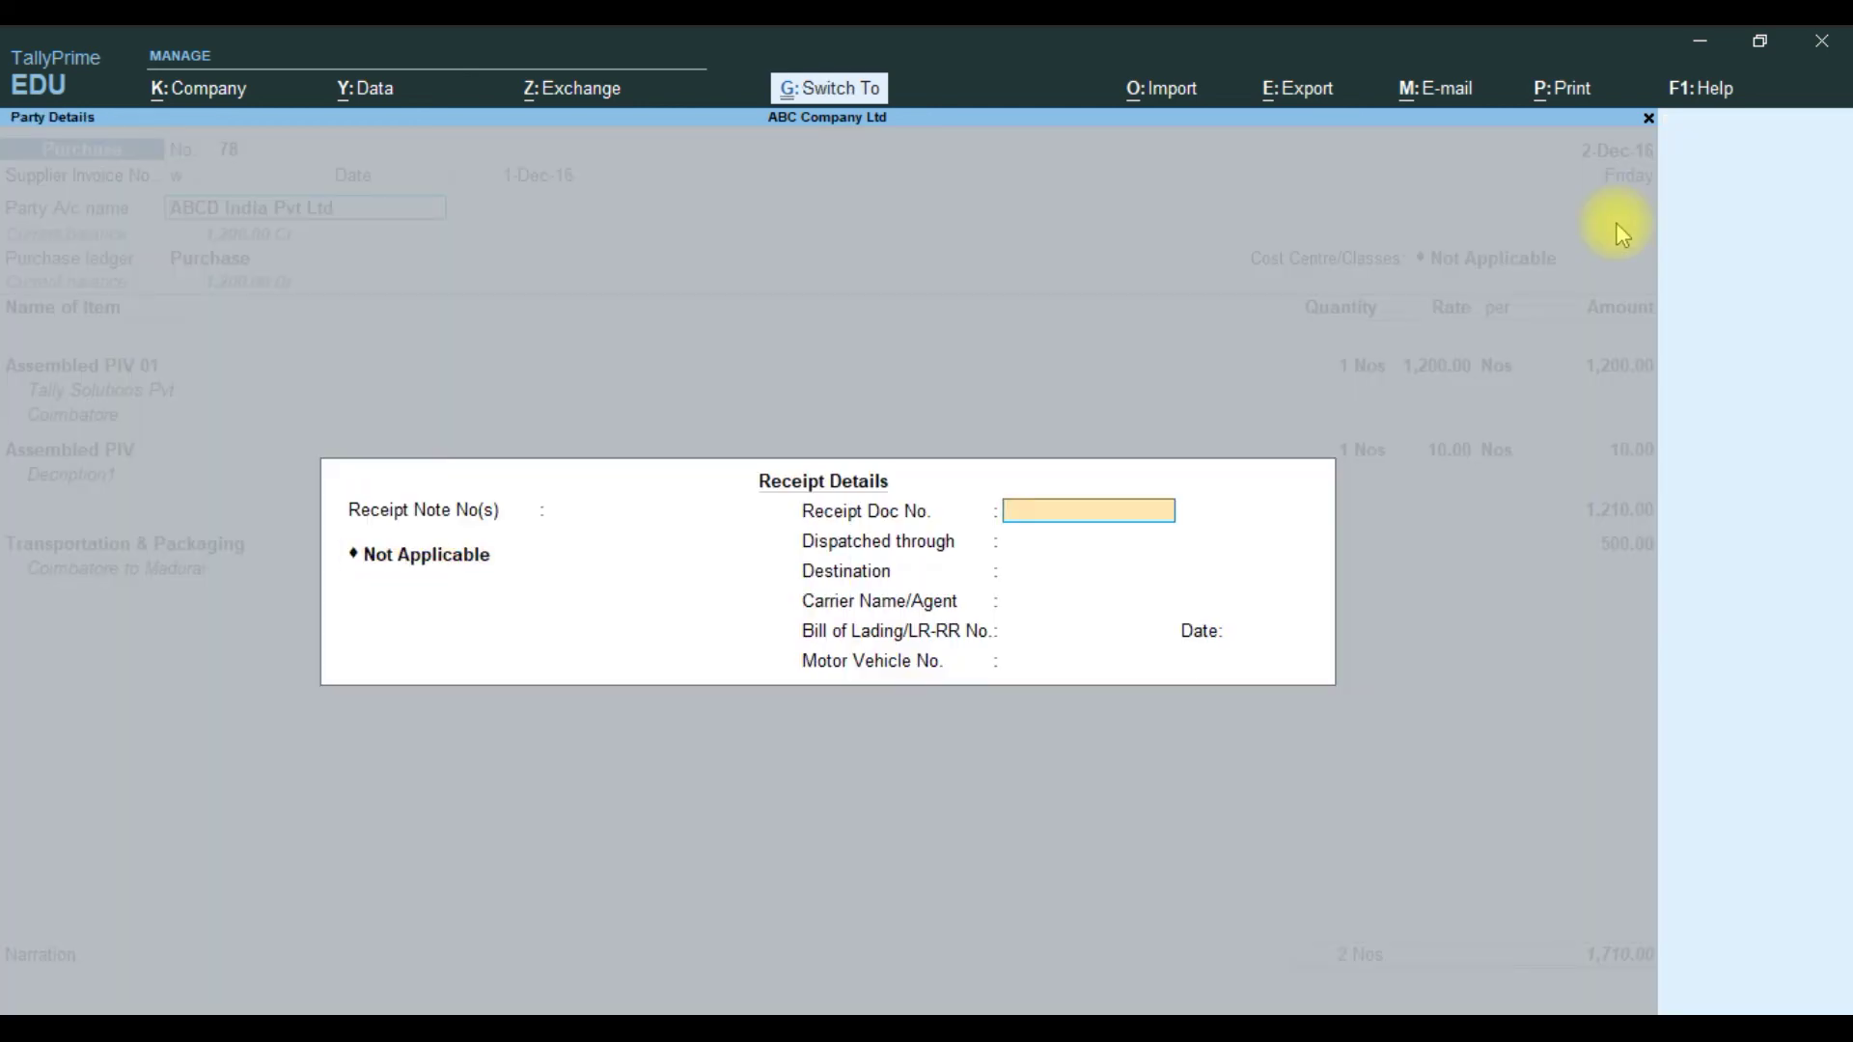
key("BackSpace")
key("Return")
key("Return")
key("Return")
key("Return")
key("Return")
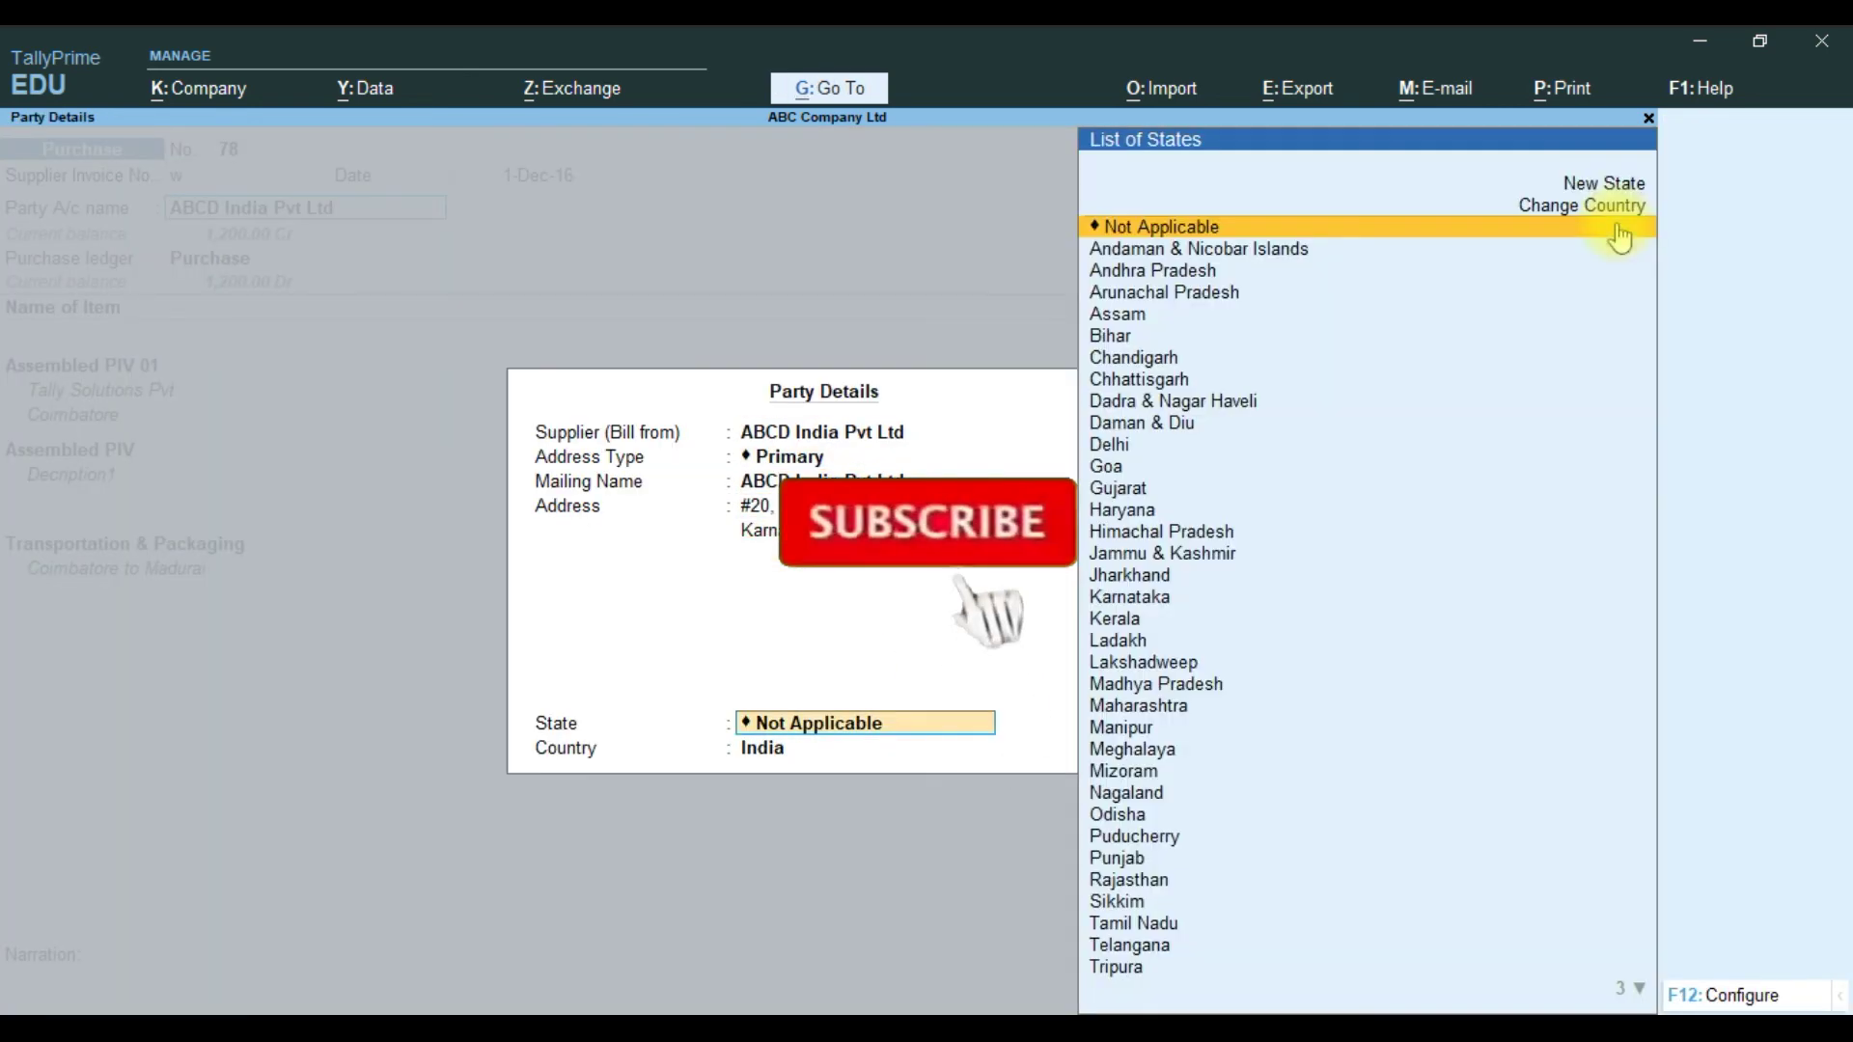
- Accept the party details with state Not Applicable and proceed to the batch allocation for Assembled PIV 01
key("Return")
key("Return")
key("Return")
key("Return")
key("Return")
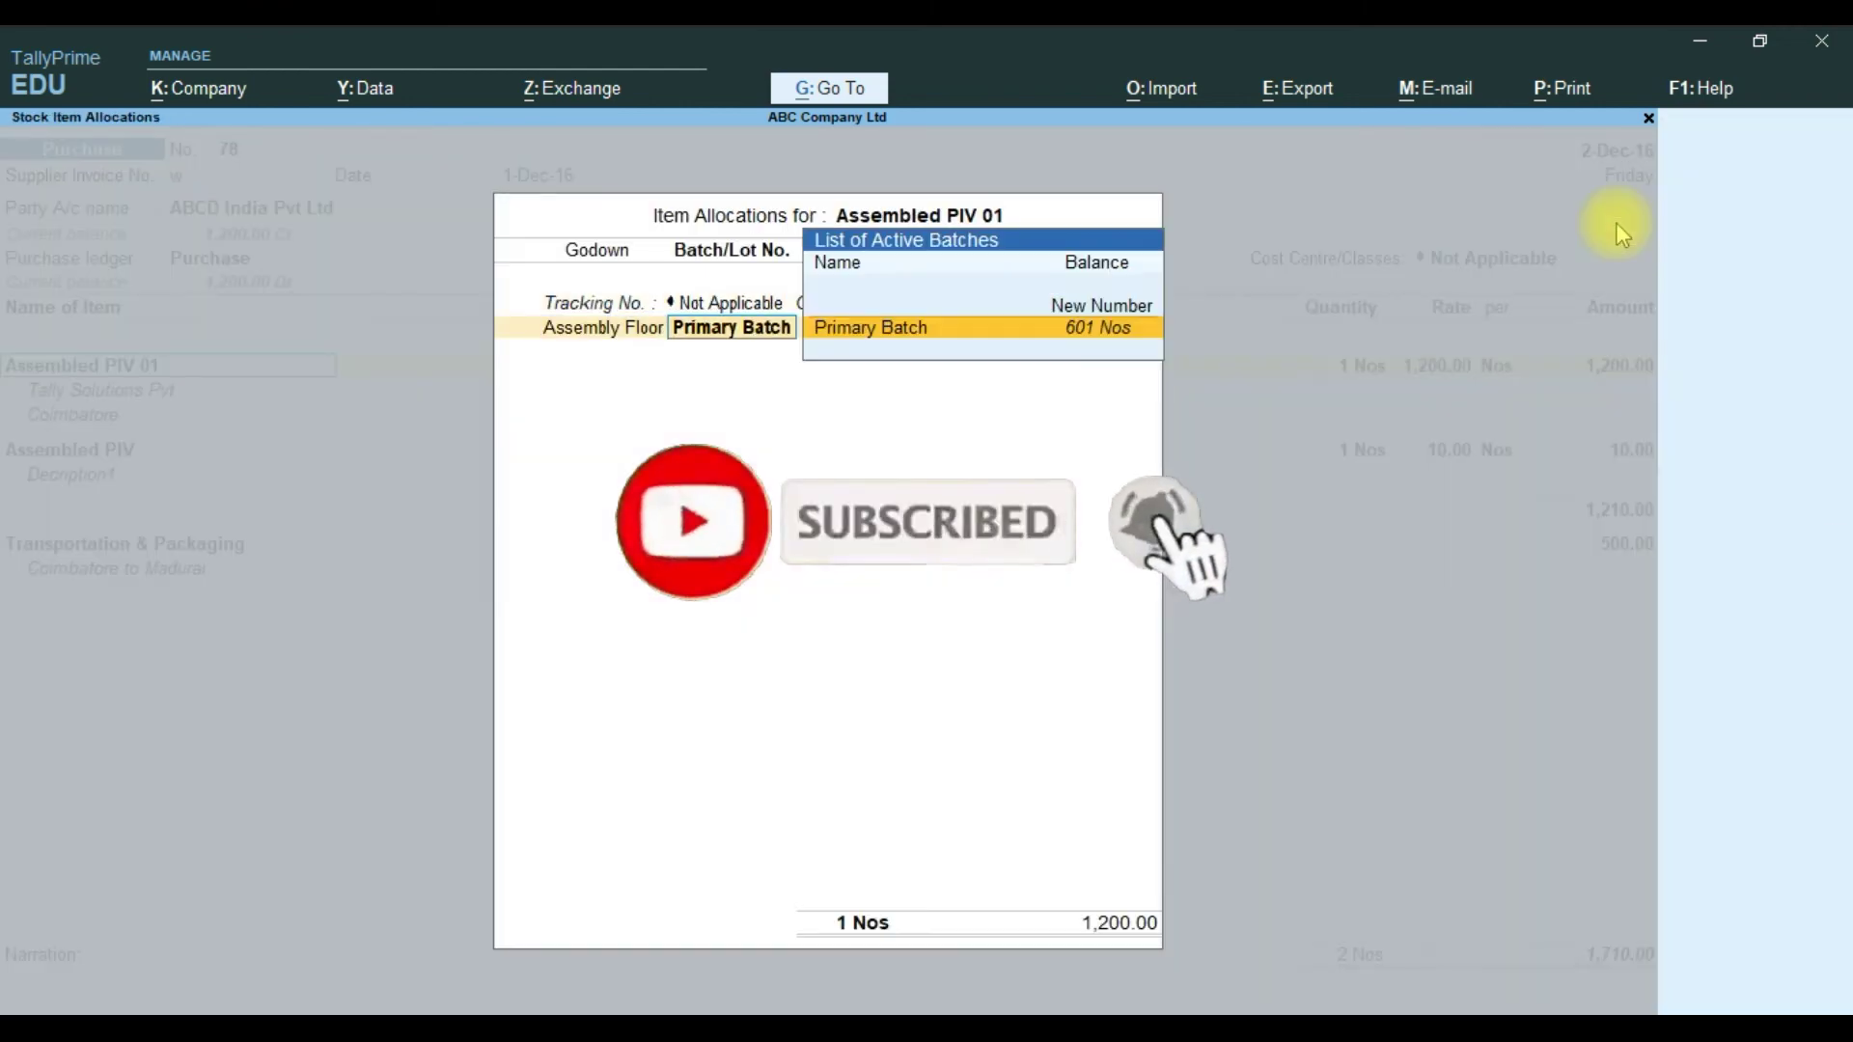